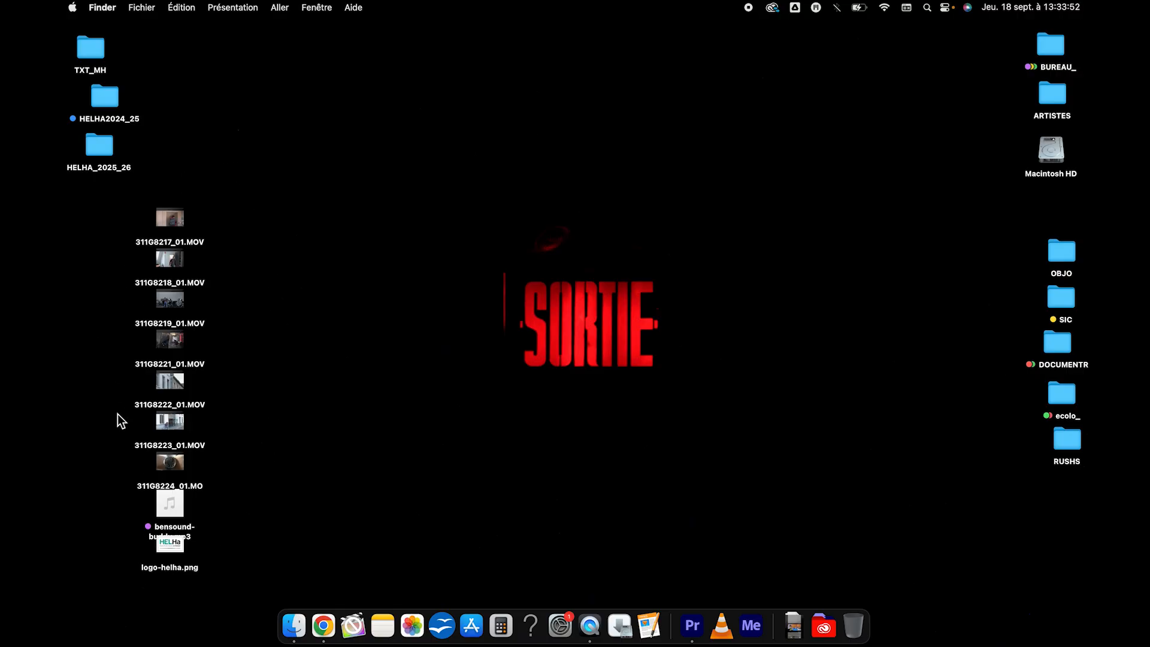
# Create a new folder on the desktop and name it COURS_VIDEO
pyautogui.rightClick(300, 228)
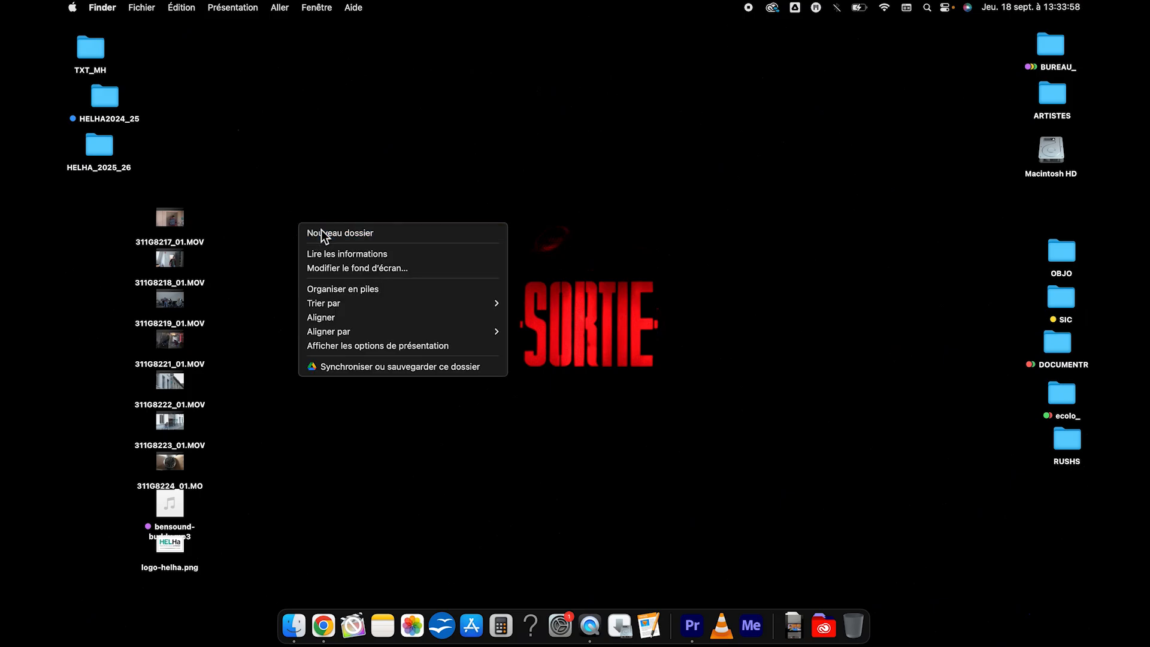
pyautogui.click(321, 228)
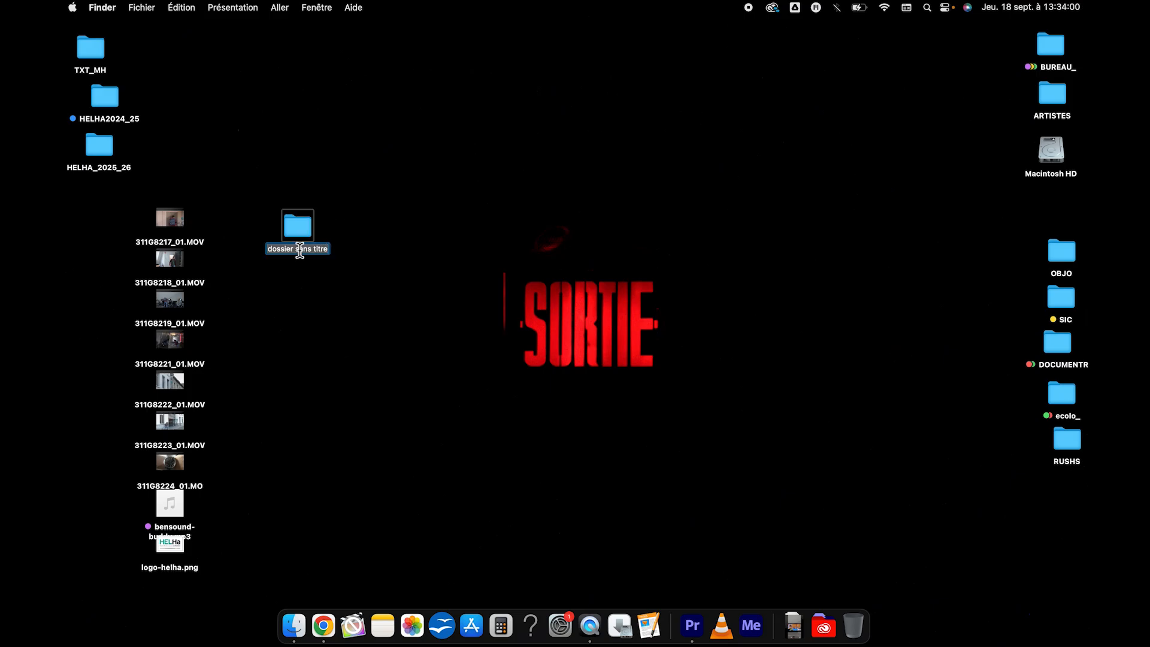
pyautogui.write('COURS_VIDEO')
pyautogui.press('Return')
# Open the COURS_VIDEO folder and create a subfolder named MONTAGE inside it
pyautogui.doubleClick(299, 231)
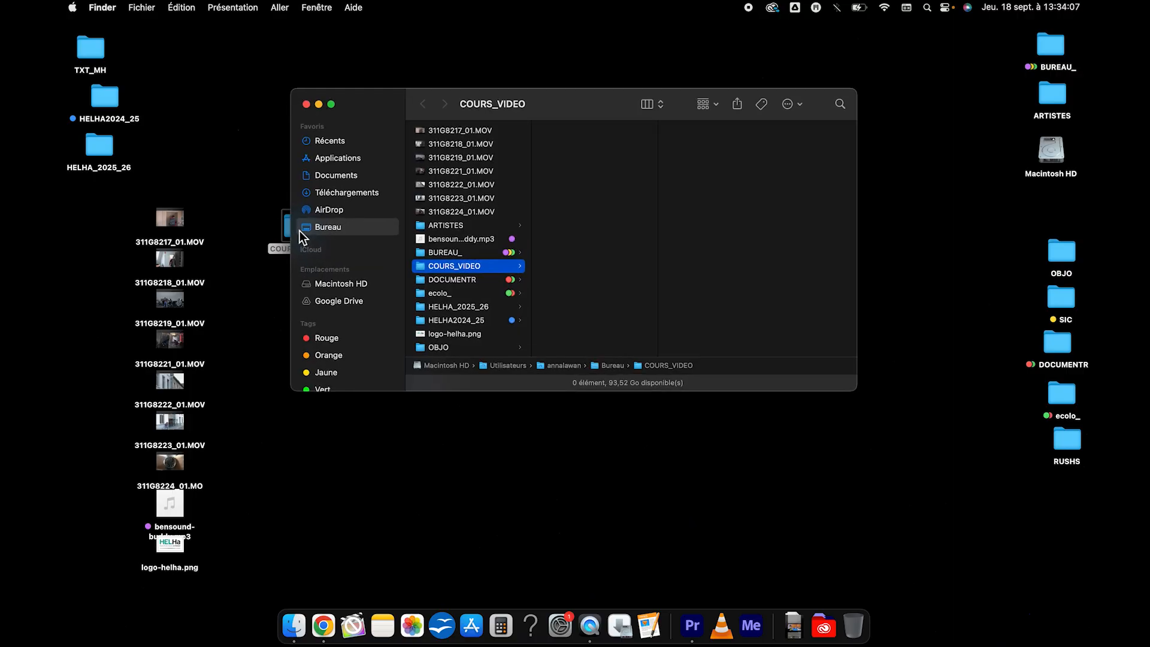
pyautogui.rightClick(577, 149)
pyautogui.click(594, 159)
pyautogui.write('MONTAGE')
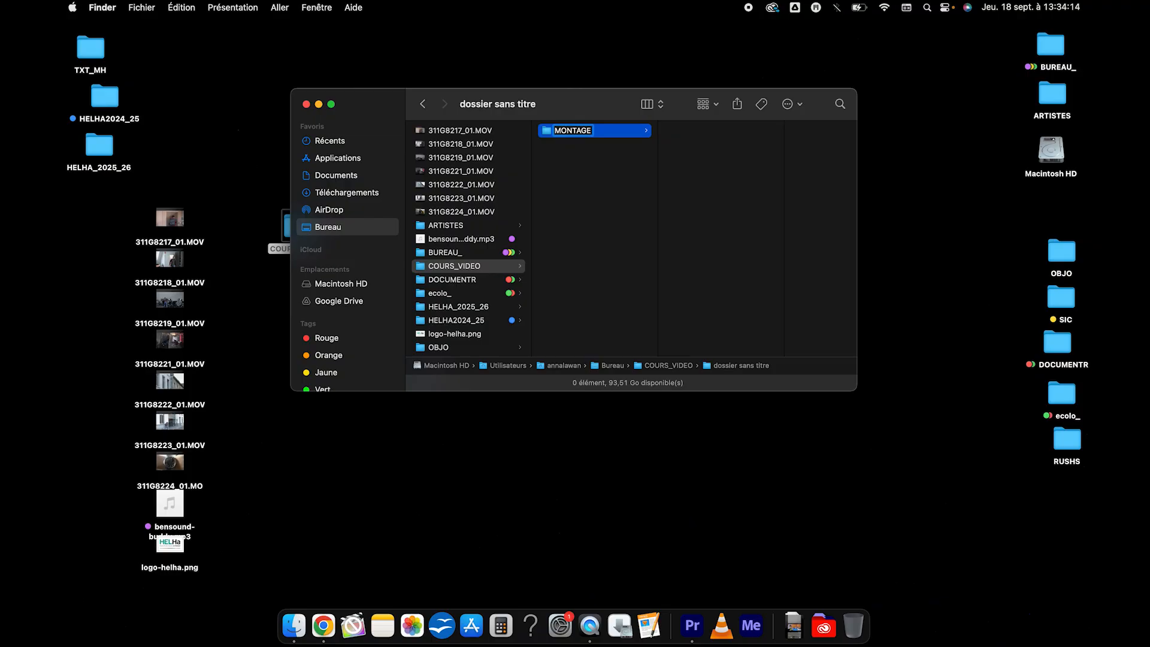
pyautogui.press('Return')
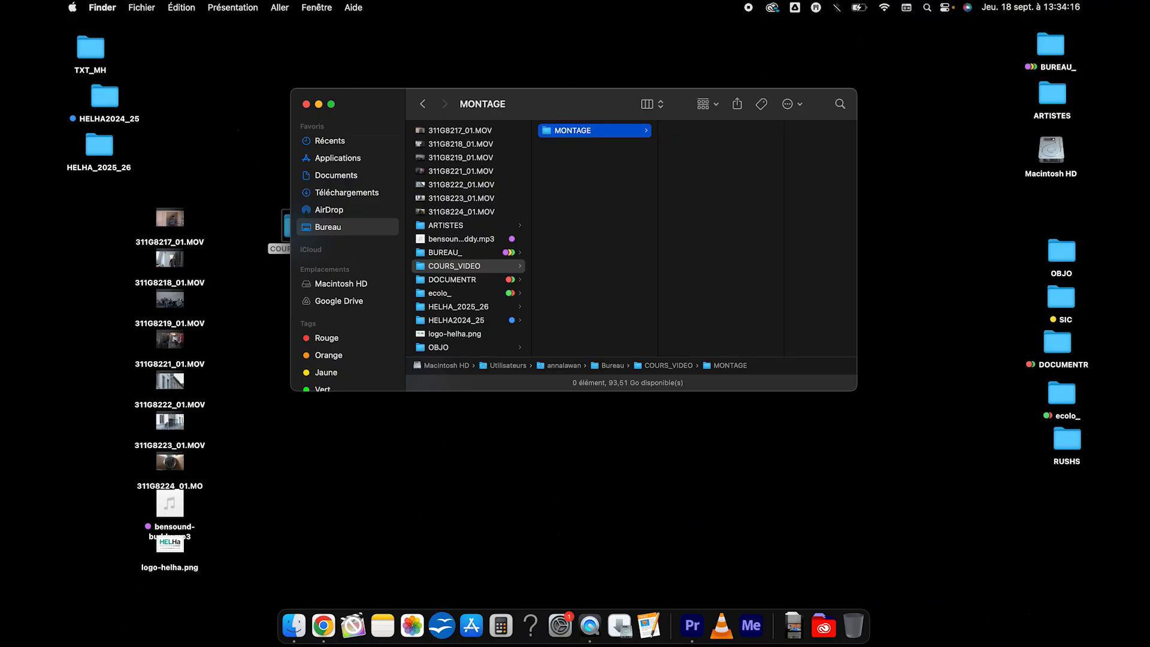
# Create a second subfolder named "RUSH 1er montage" inside COURS_VIDEO, at the same level as MONTAGE
pyautogui.click(574, 161)
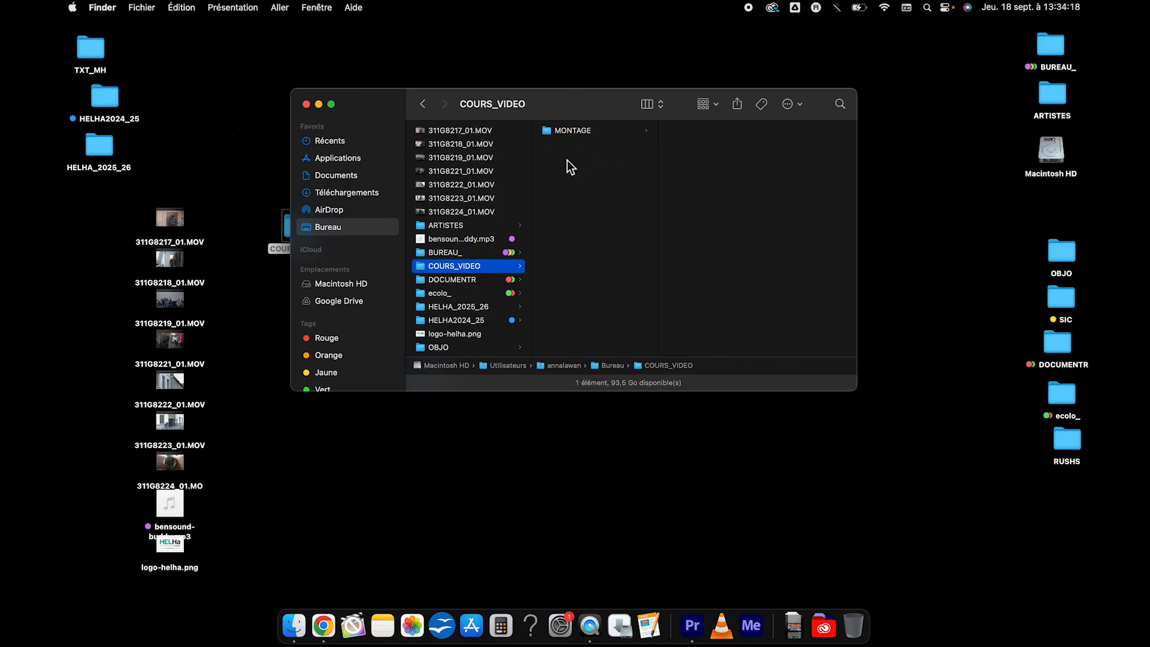
pyautogui.rightClick(567, 160)
pyautogui.click(588, 168)
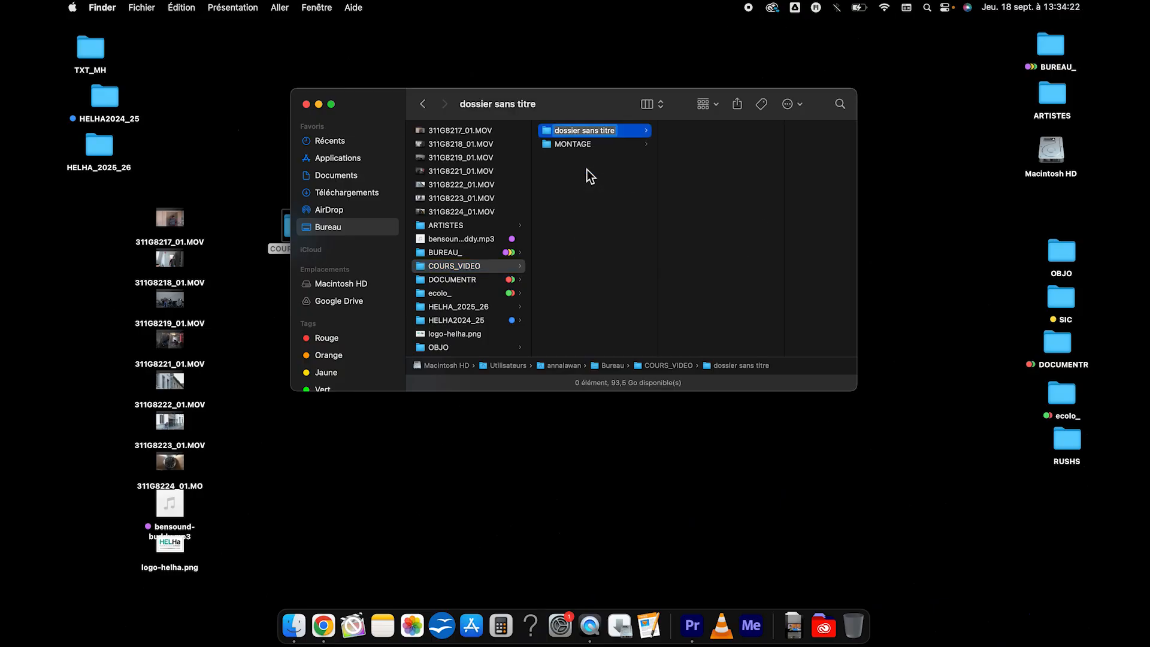
pyautogui.write('RUSH 1er montage')
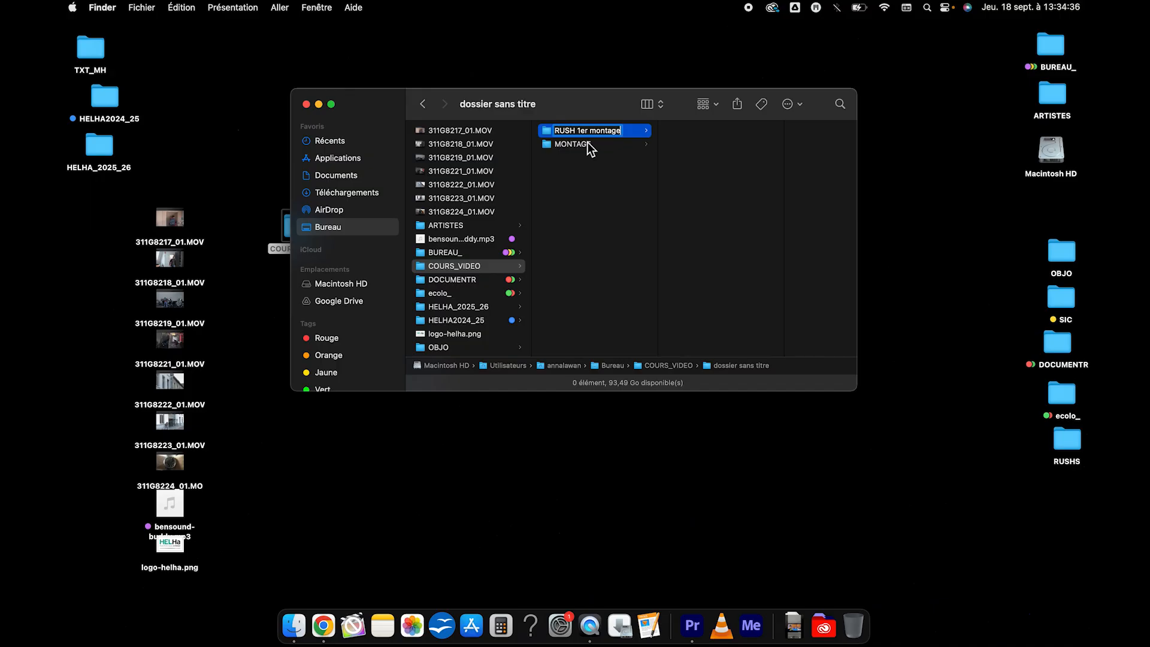
pyautogui.press('Return')
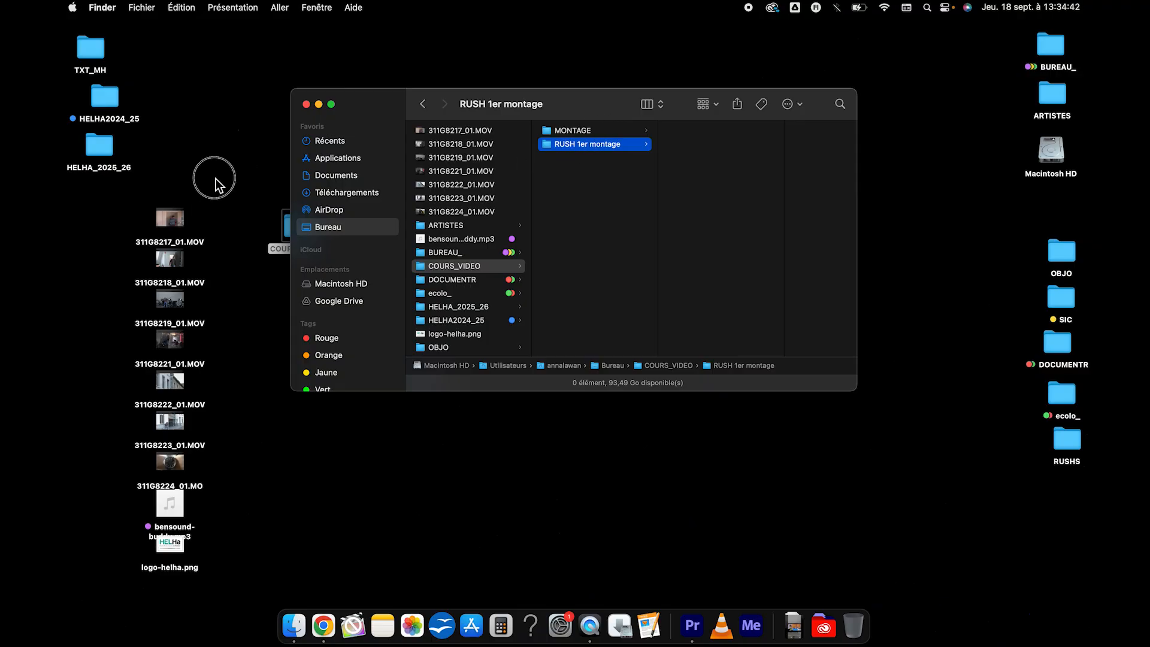
# Move the seven MOV clips, the bensound MP3 and logo-helha.png from the desktop into "RUSH 1er montage", and minimize the Finder window
pyautogui.moveTo(216, 179); pyautogui.dragTo(170, 559)
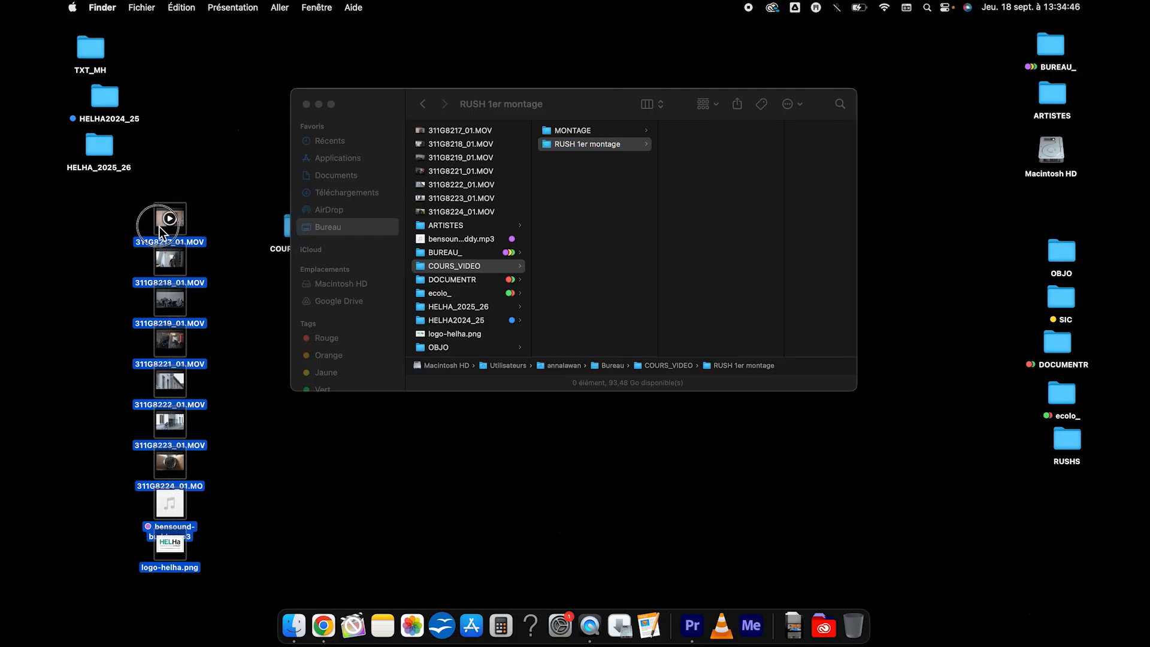
pyautogui.moveTo(162, 233); pyautogui.dragTo(695, 156)
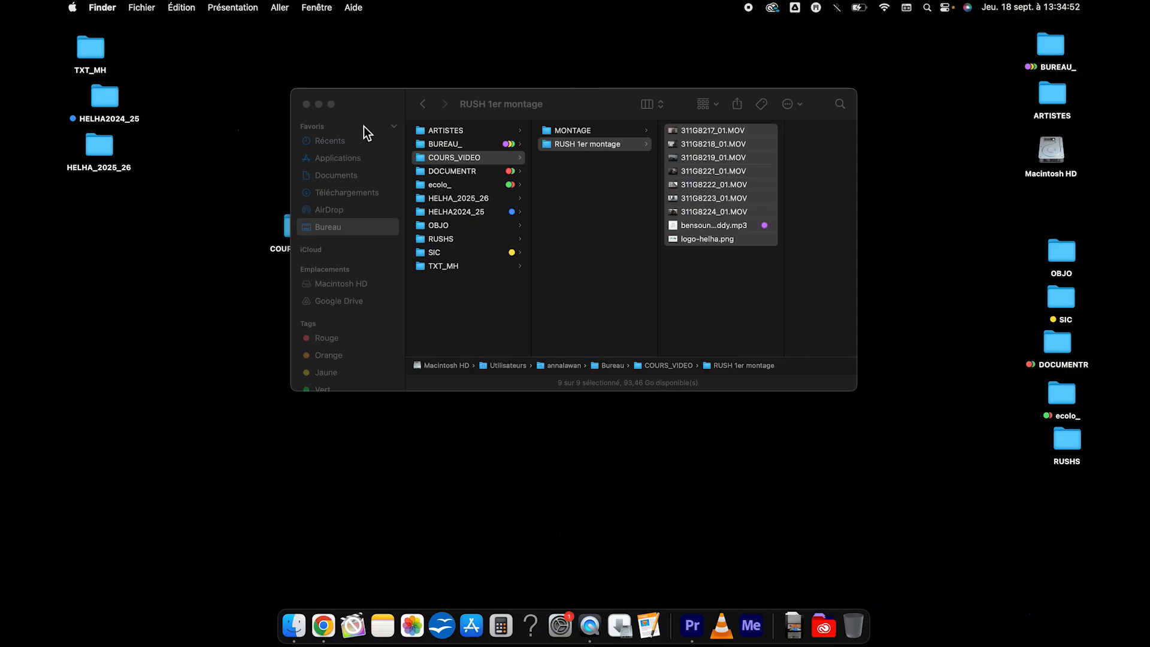
pyautogui.click(320, 105)
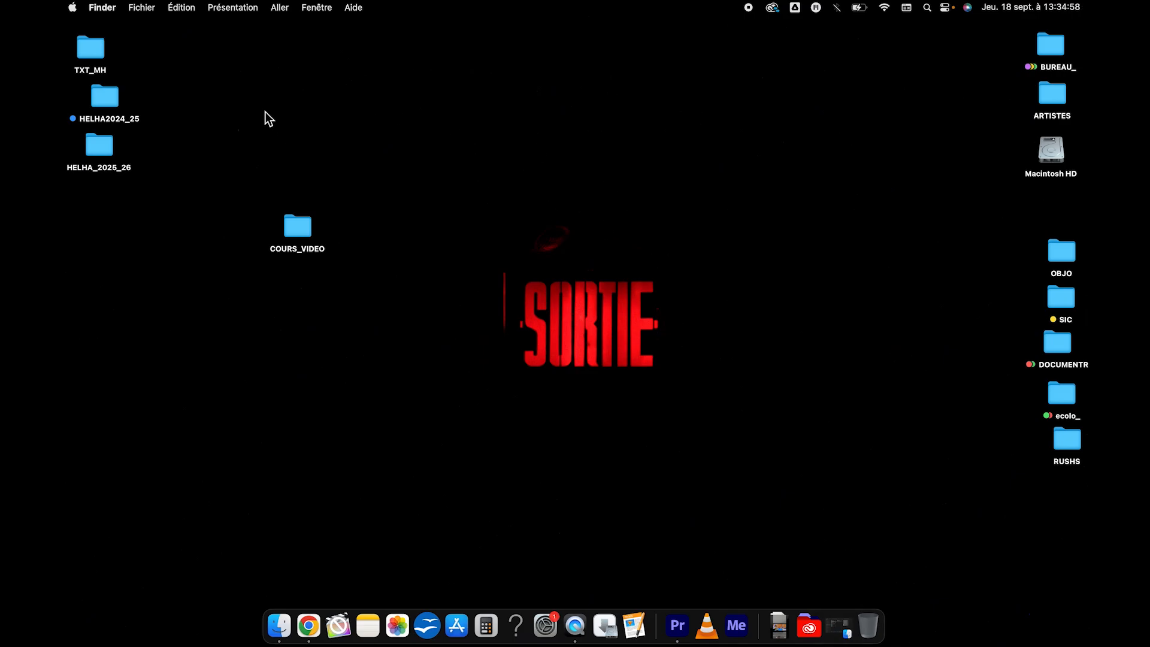
# Look through the Applications folder for Adobe Premiere Pro 2025, and minimize the Finder window
pyautogui.click(279, 625)
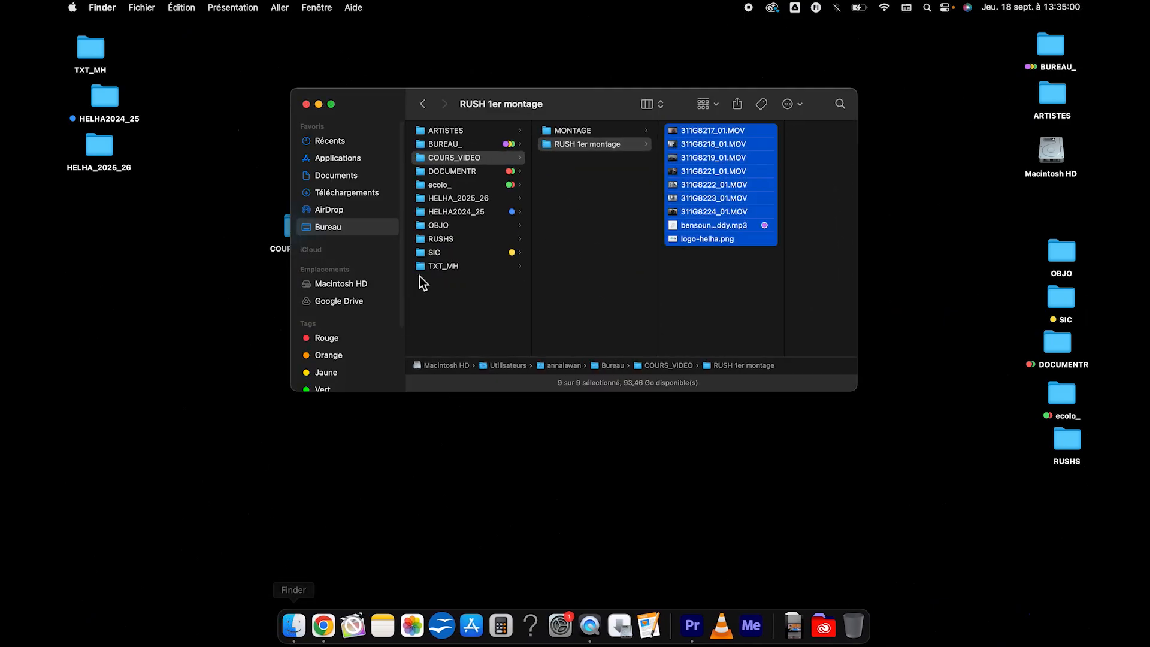
pyautogui.click(351, 163)
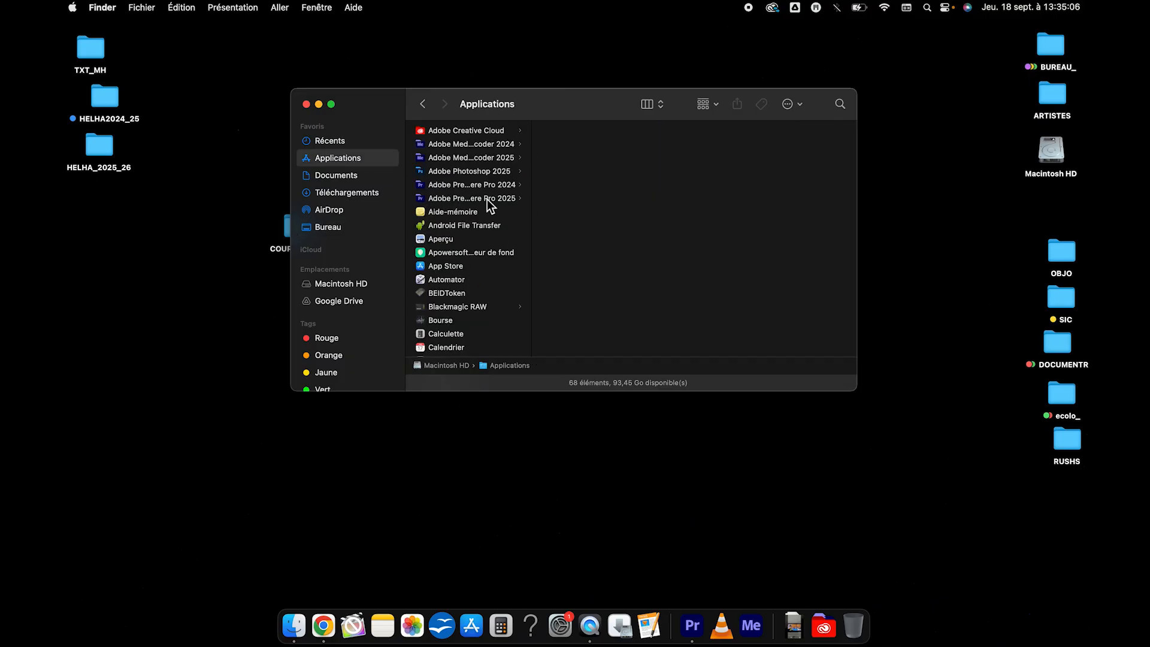
pyautogui.click(320, 105)
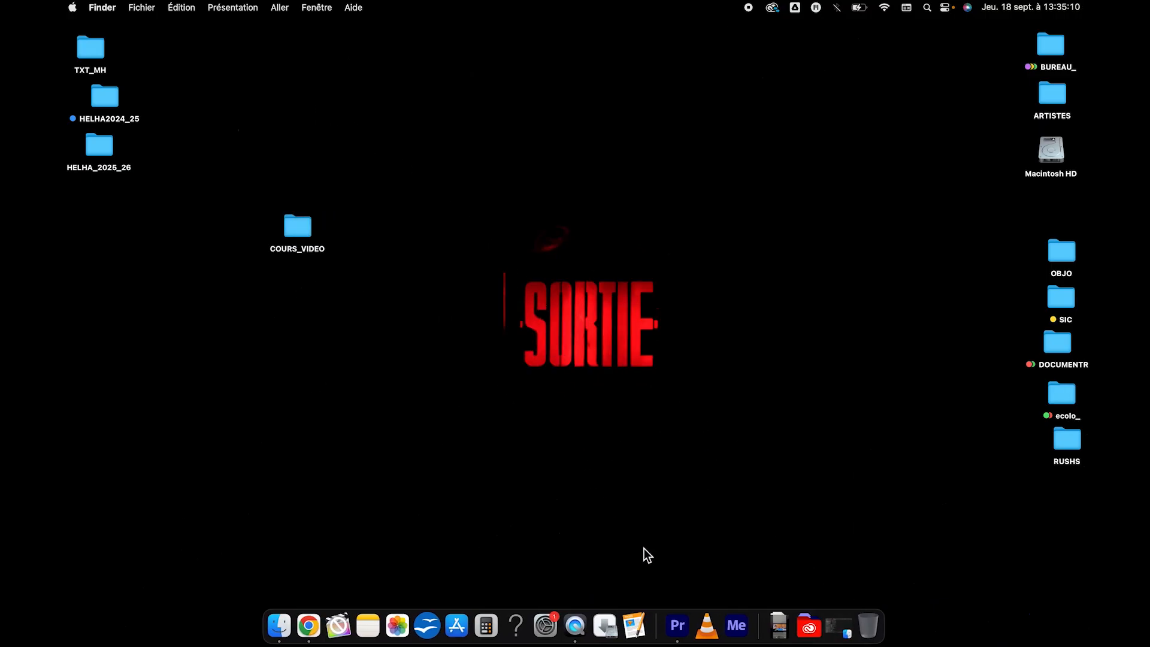
# Switch to Premiere Pro and start a new project named "1er montage"
pyautogui.click(680, 628)
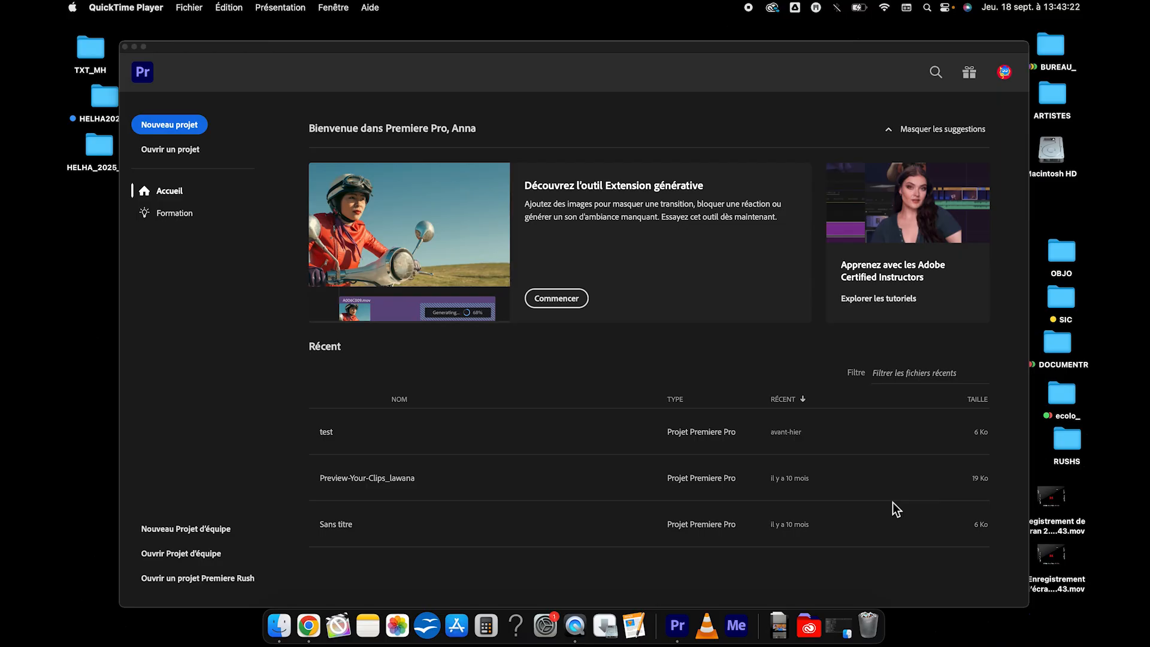
pyautogui.click(190, 127)
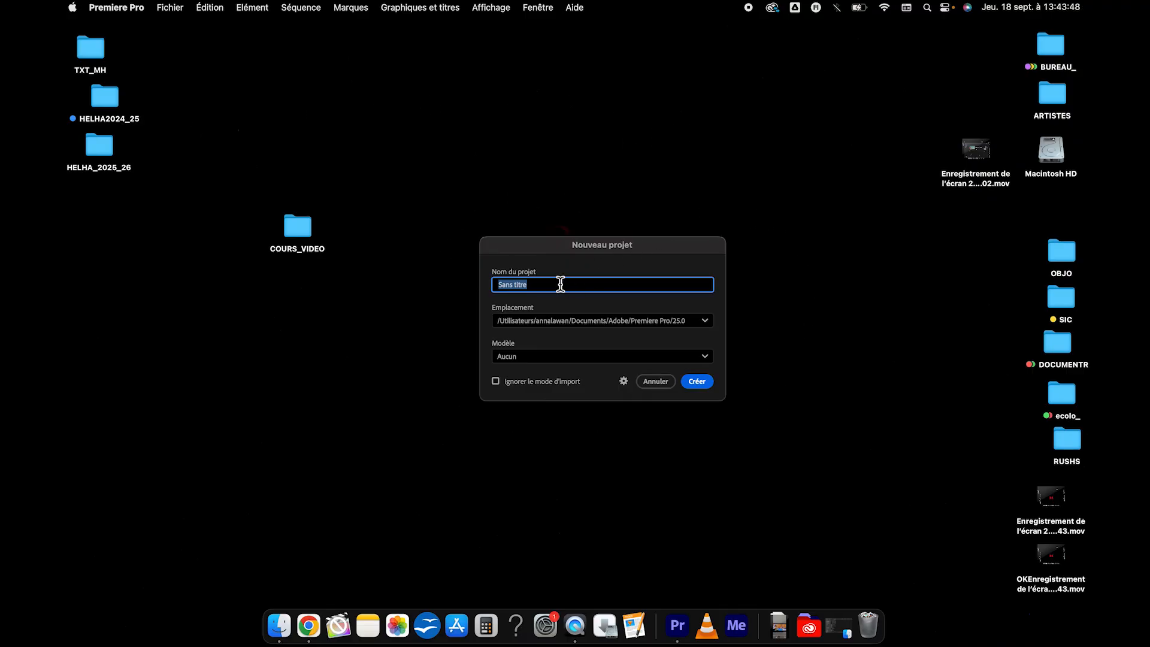
pyautogui.click(535, 284)
pyautogui.moveTo(535, 284); pyautogui.dragTo(478, 285)
pyautogui.write('1er montage')
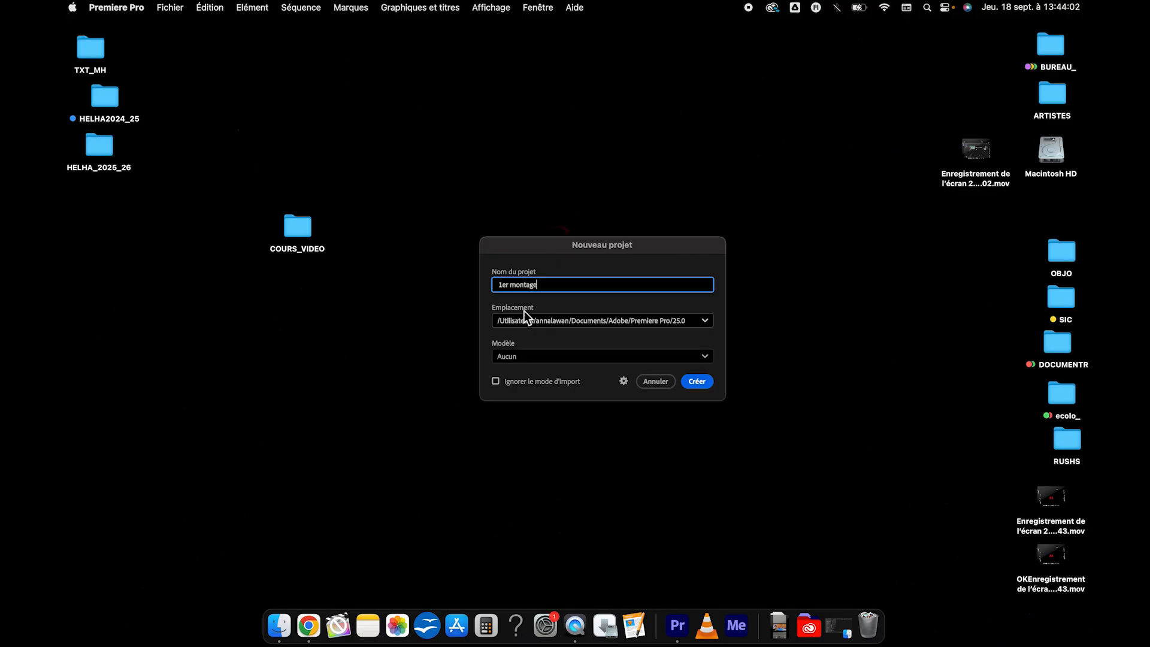
# Set the project location to the MONTAGE folder in COURS_VIDEO on the desktop (Bureau), and create the project
pyautogui.click(631, 322)
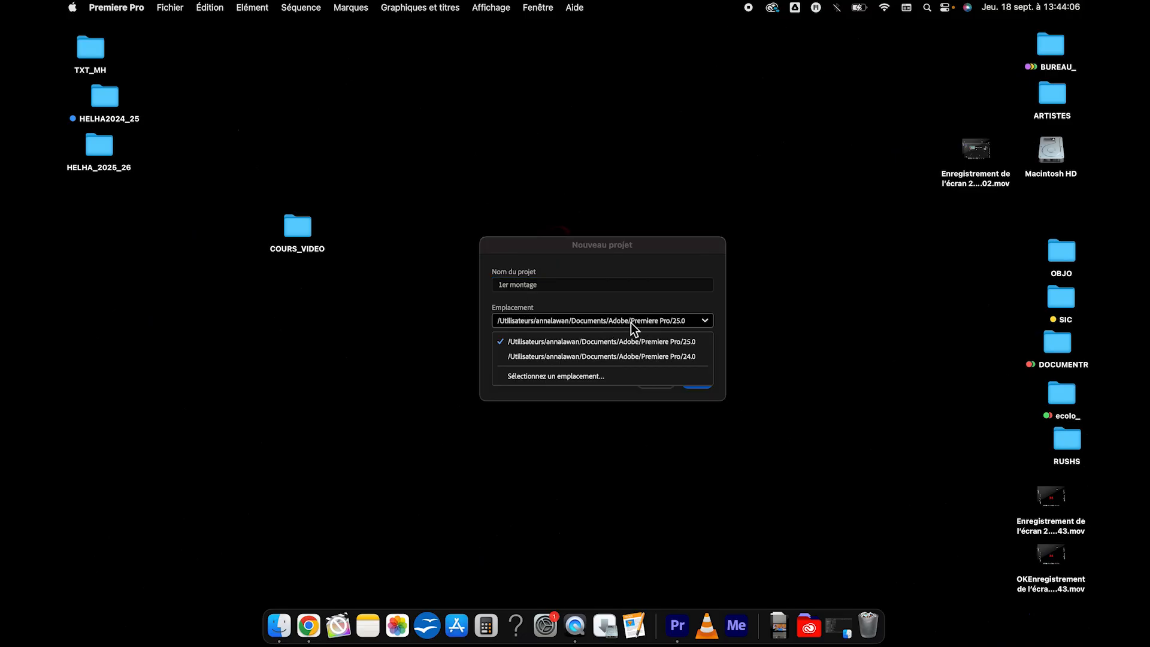
pyautogui.click(581, 376)
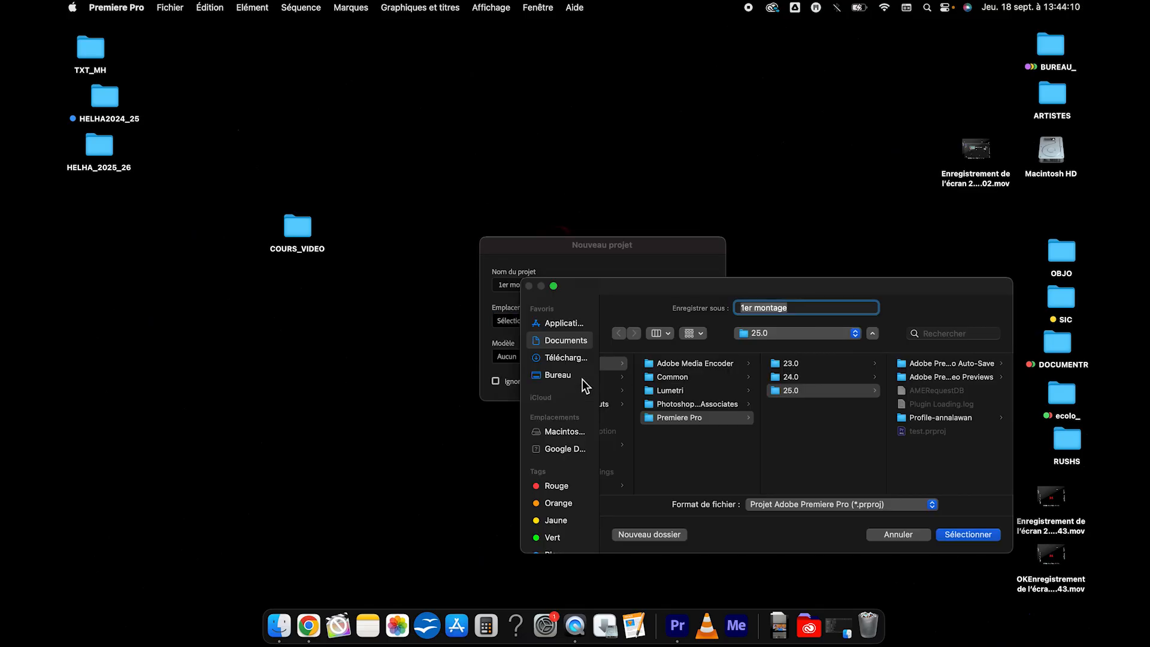
pyautogui.hscroll(-5, 707, 458)
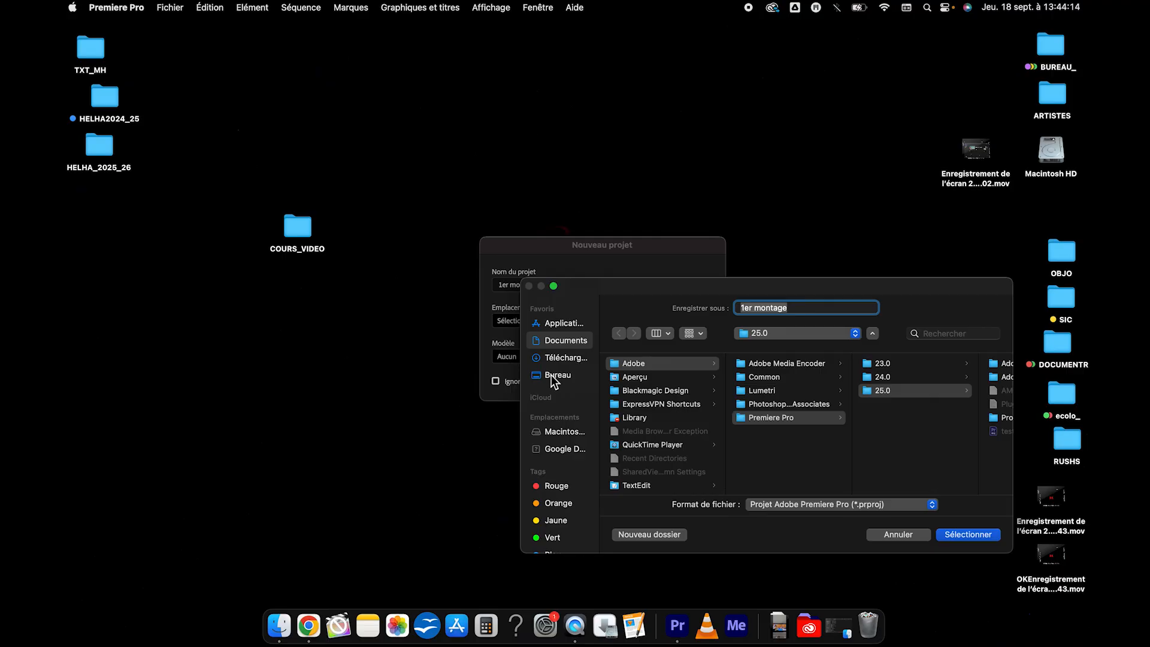
pyautogui.click(567, 377)
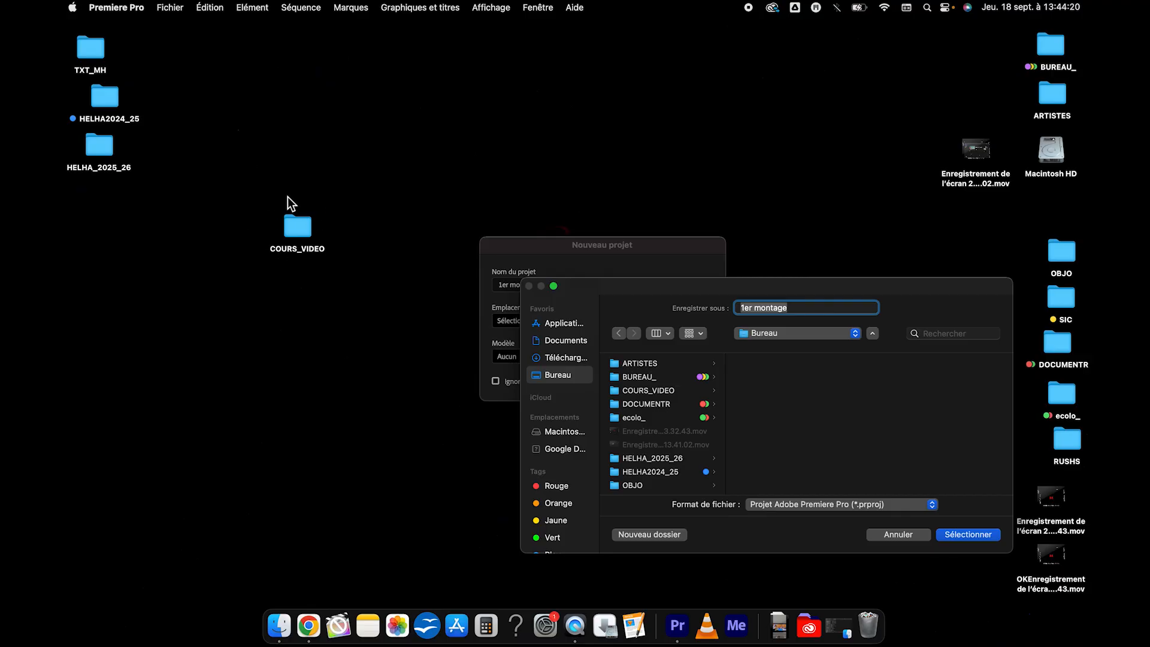
pyautogui.click(682, 392)
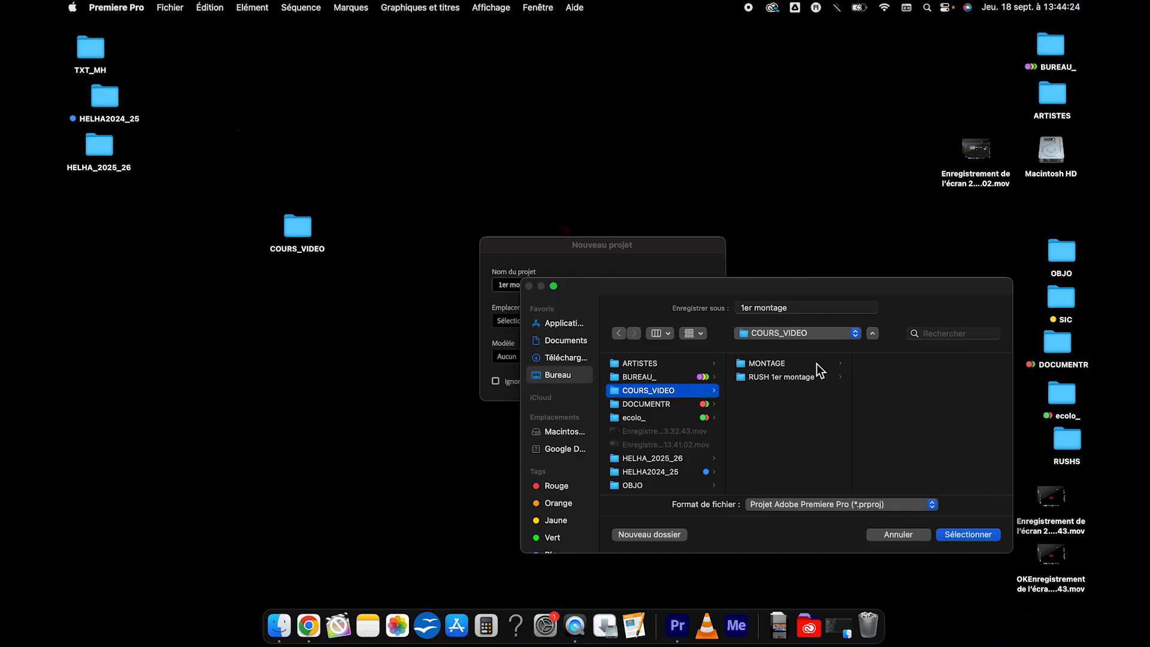
pyautogui.click(818, 364)
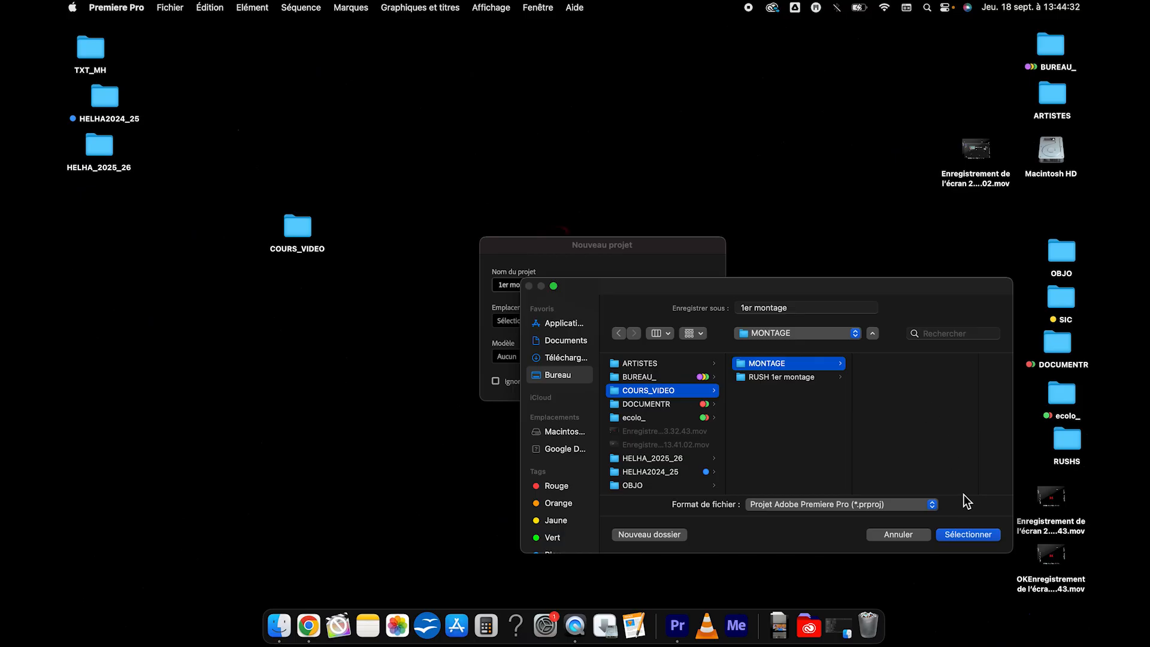
pyautogui.click(963, 537)
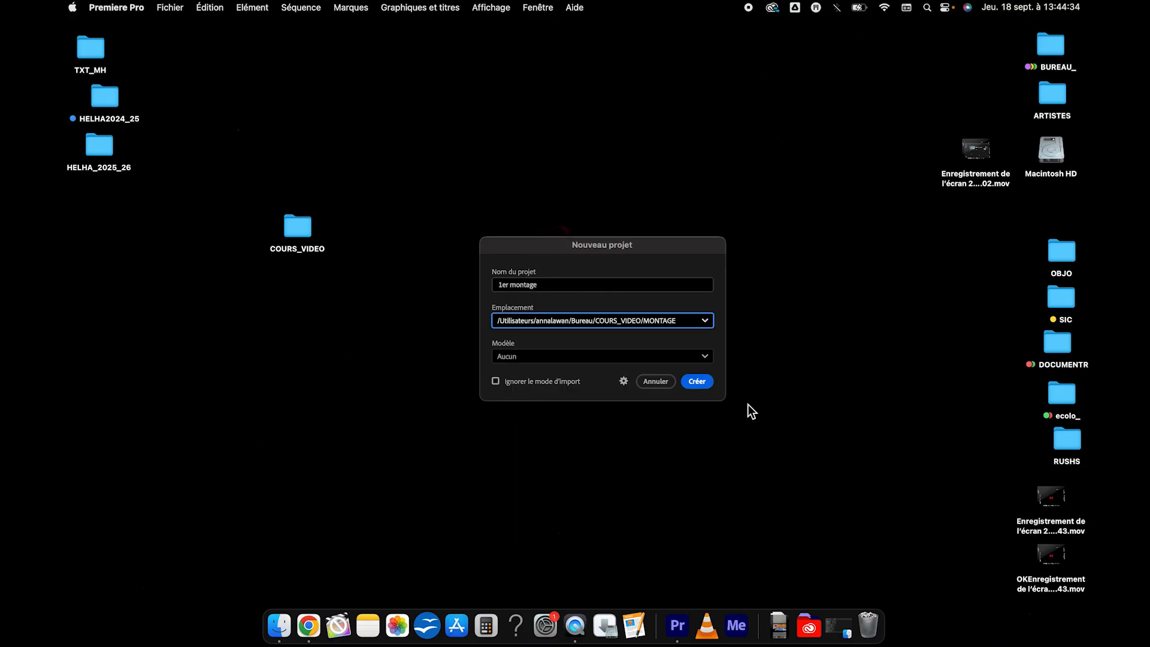
pyautogui.click(700, 383)
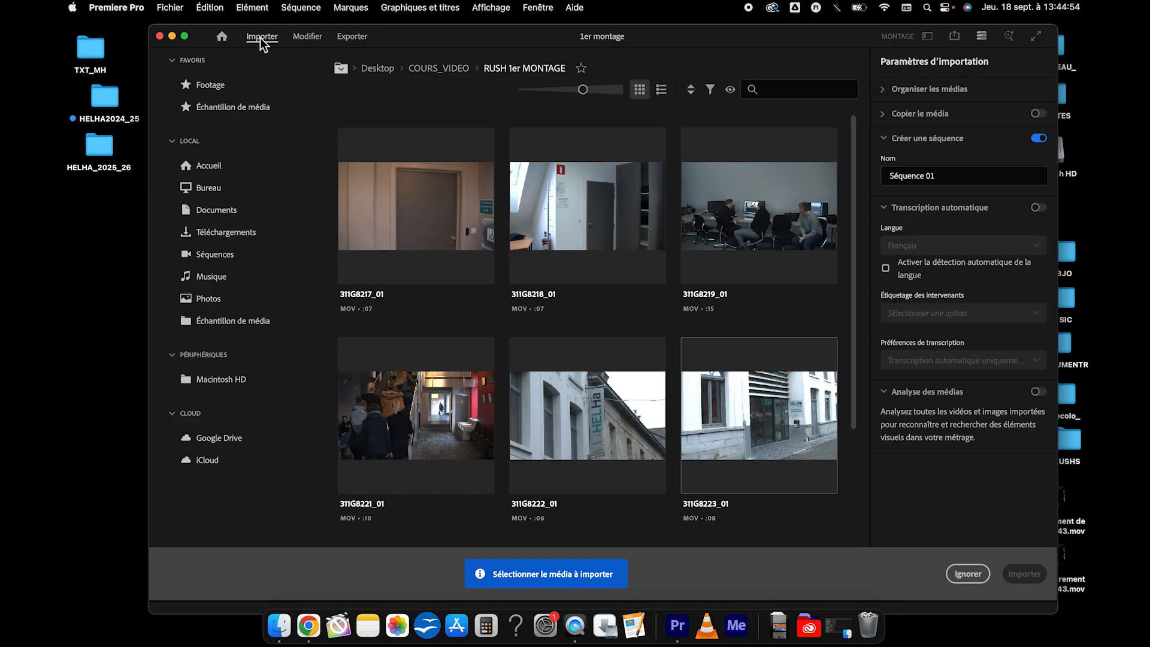
# Look over the Modifier and Exporter modes of the project, ending in the Modifier mode
pyautogui.click(308, 39)
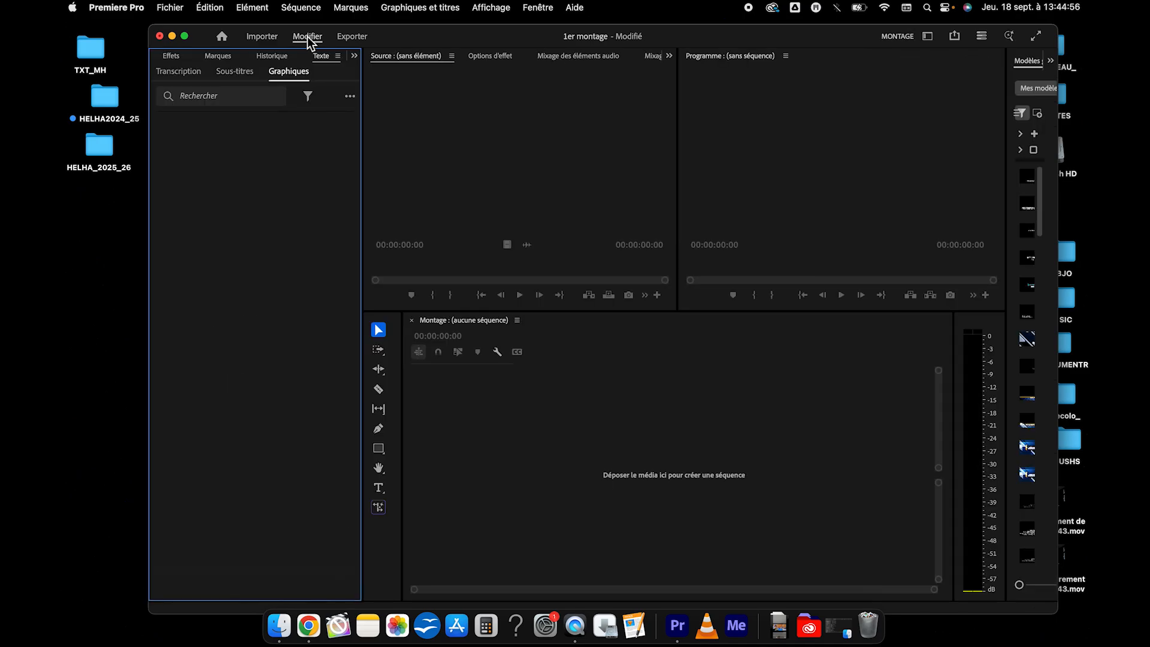
pyautogui.click(353, 38)
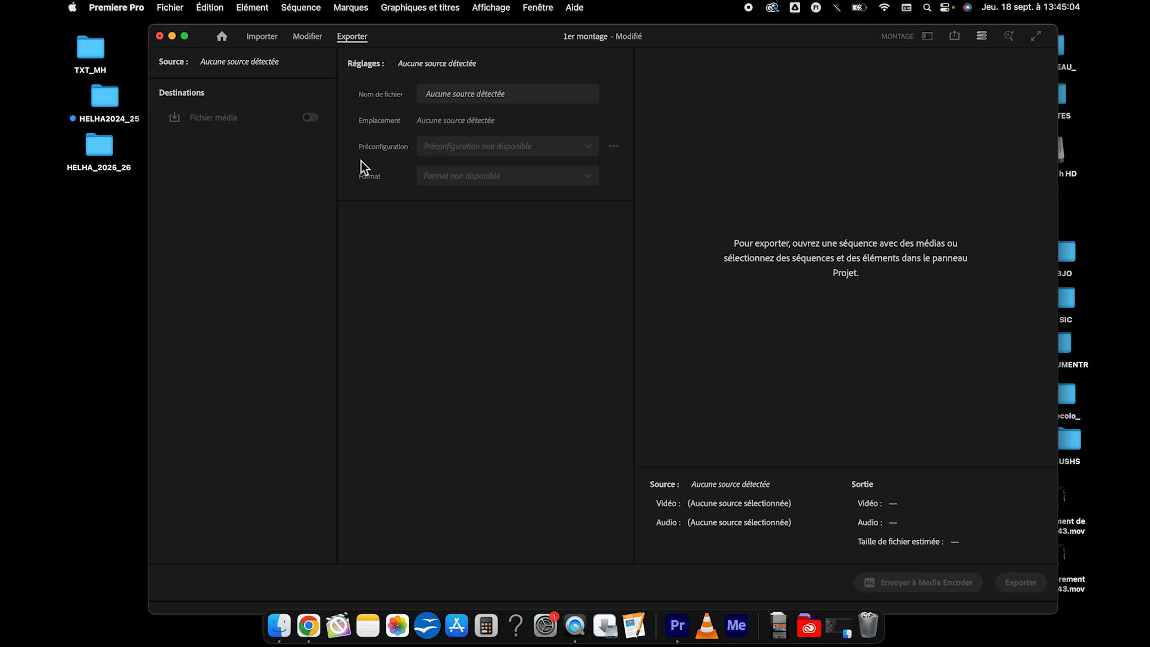
pyautogui.click(308, 36)
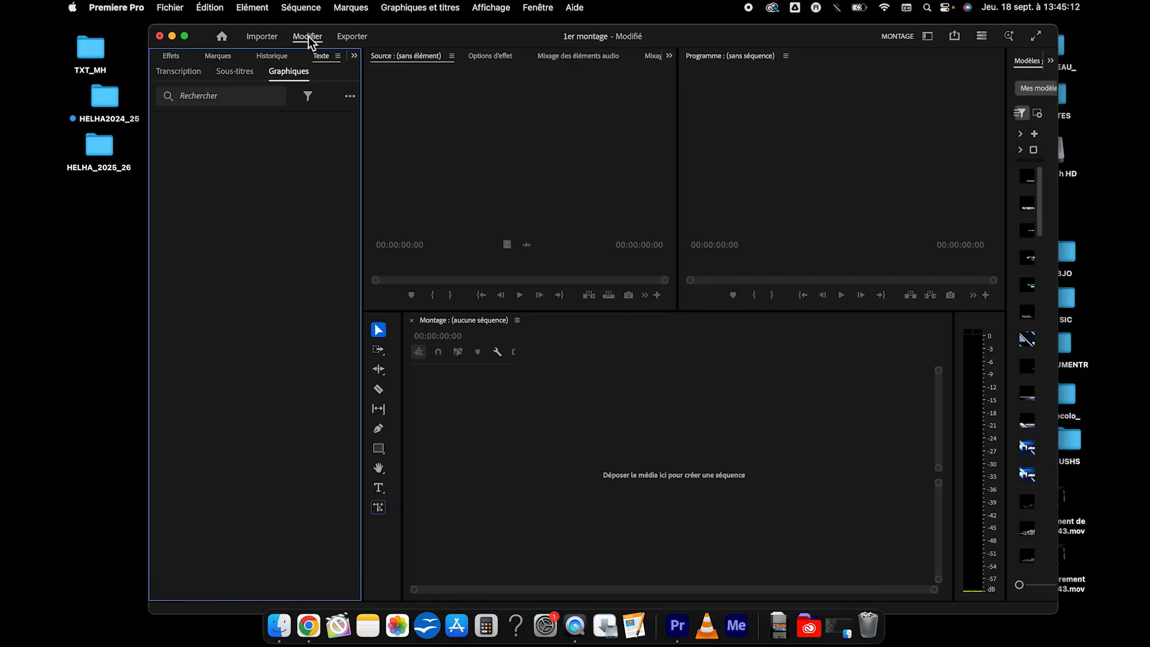
# View the Assemblage workspace layout and return to the Montage workspace
pyautogui.click(929, 38)
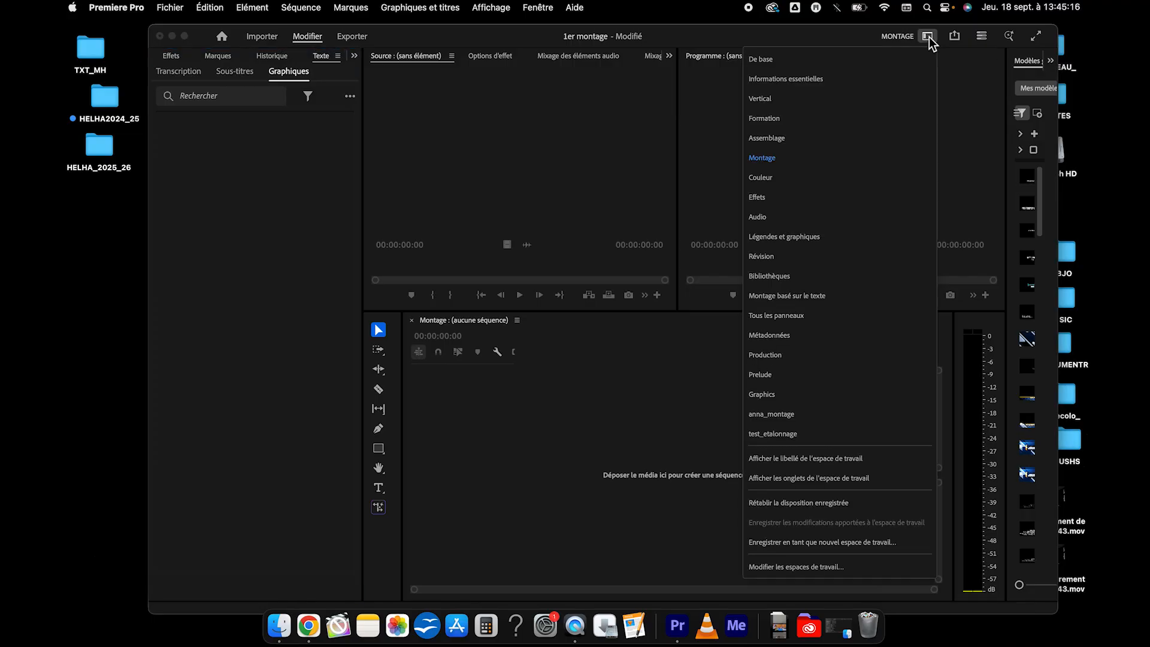
pyautogui.click(796, 140)
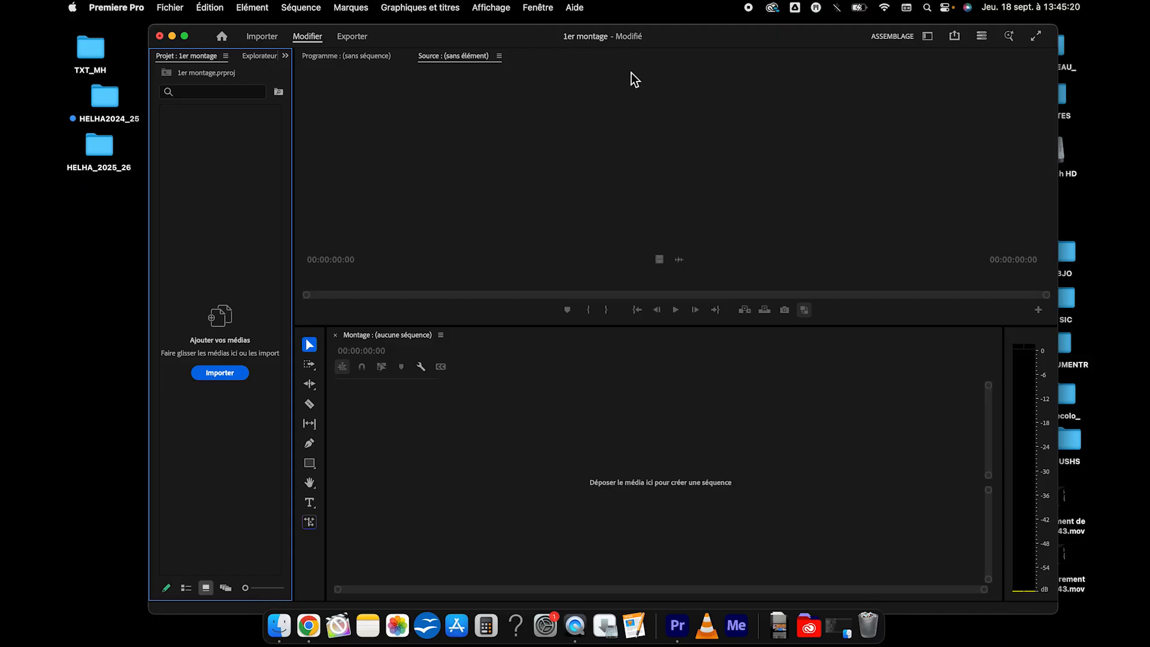
pyautogui.click(929, 36)
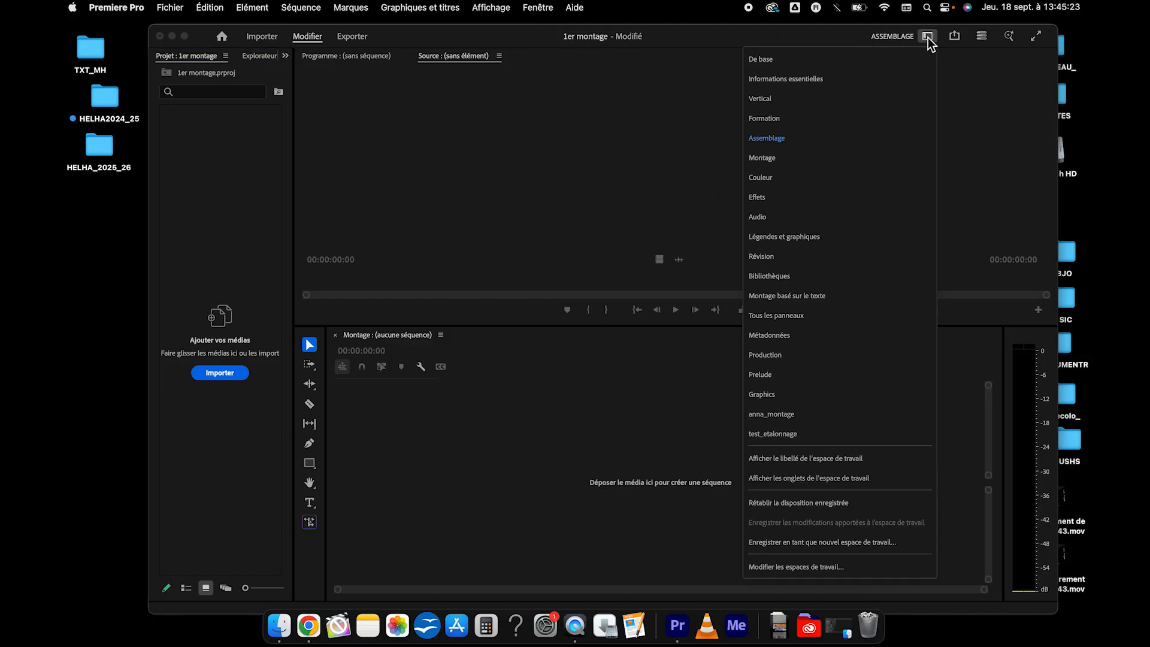
pyautogui.click(762, 158)
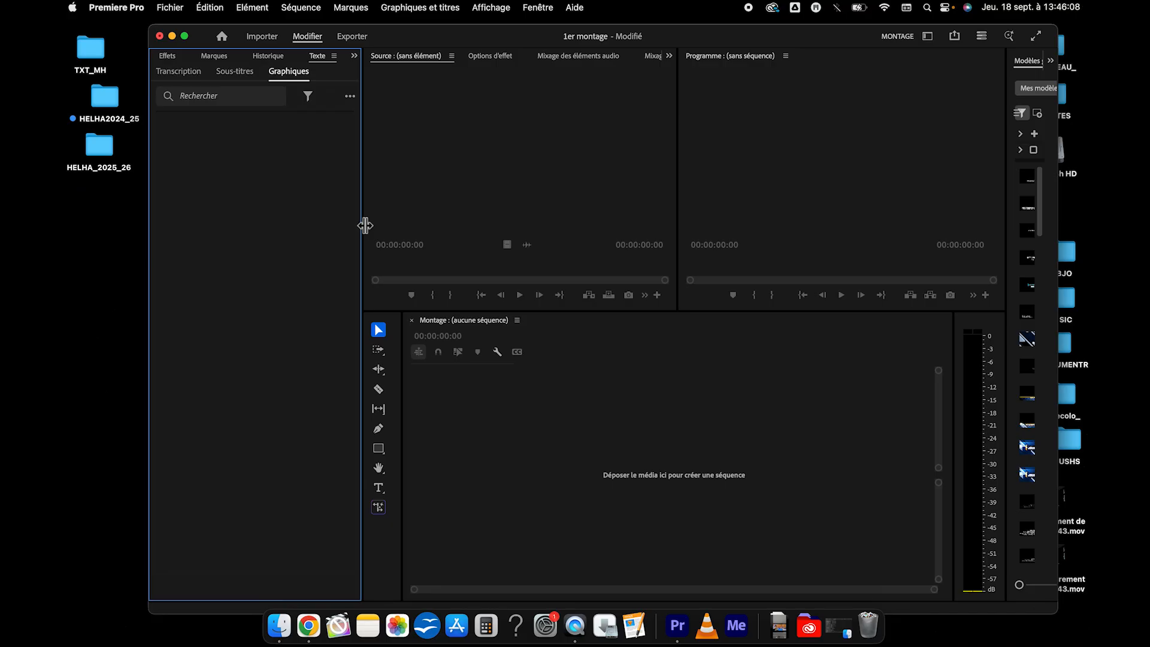
# Slightly narrow the Texte panel group and the tools strip beside the timeline
pyautogui.moveTo(364, 225)
pyautogui.mouseDown()
pyautogui.moveTo(295, 221)
pyautogui.moveTo(369, 222)
pyautogui.moveTo(355, 222)
pyautogui.mouseUp()
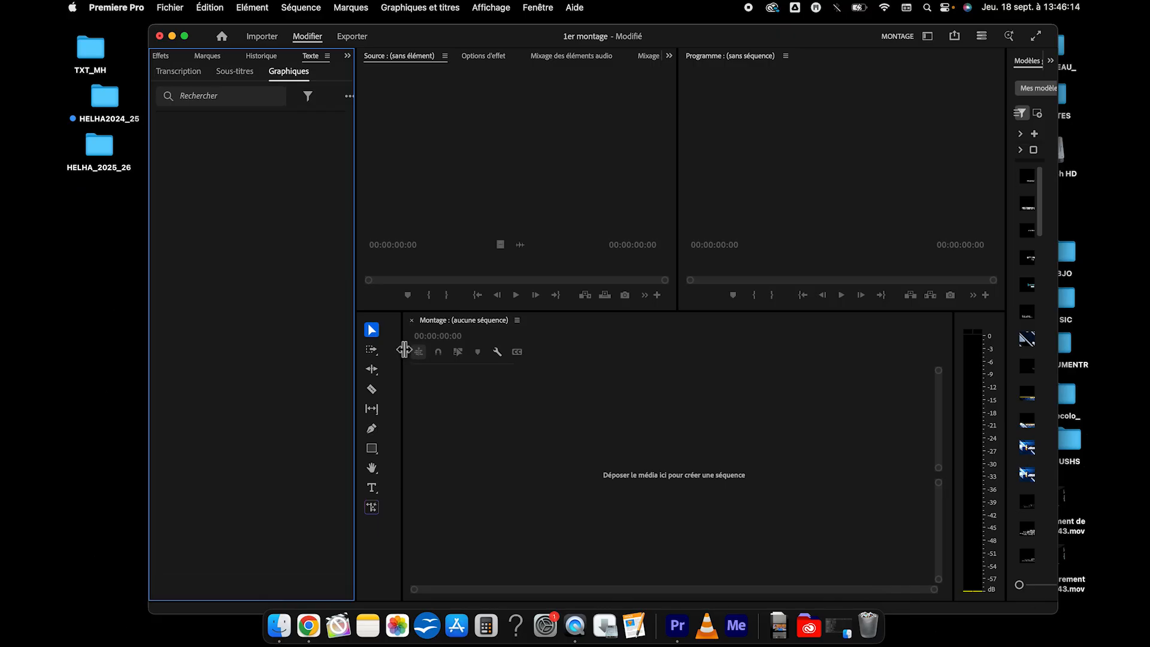
pyautogui.moveTo(402, 347); pyautogui.dragTo(392, 346)
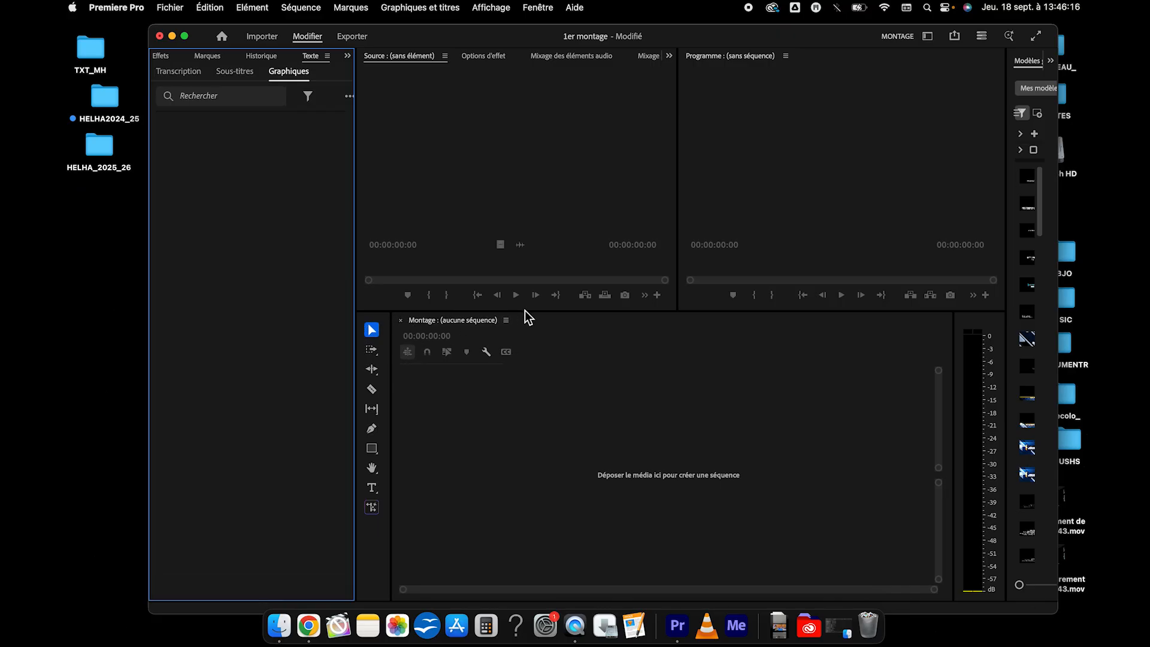
# Make the Source and Programme monitors taller and widen the project window on the Texte panel side
pyautogui.moveTo(527, 312); pyautogui.dragTo(534, 358)
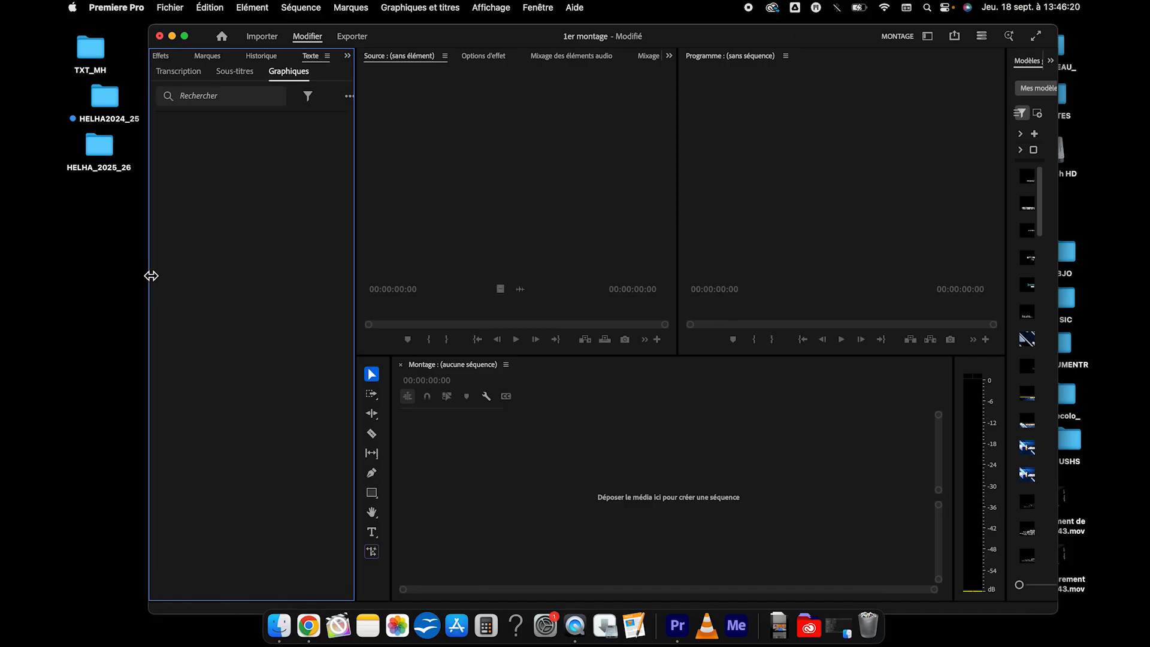
pyautogui.moveTo(151, 275); pyautogui.dragTo(113, 271)
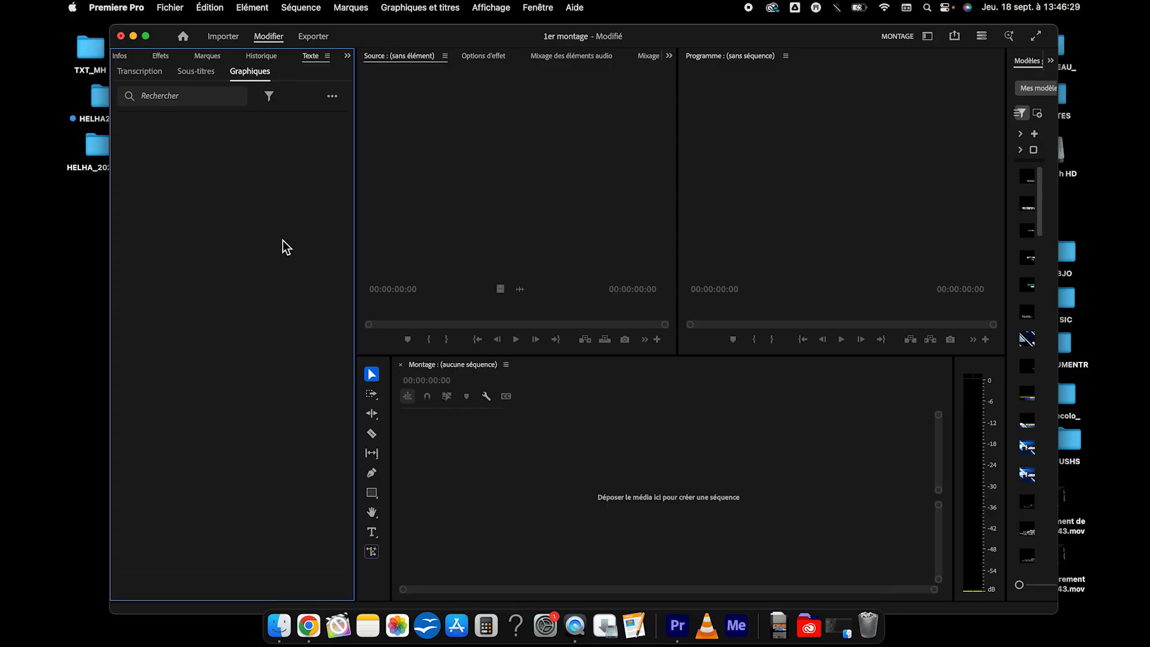
# Import all nine media files from the RUSH 1er montage folder in COURS_VIDEO on the desktop (Bureau), and deselect them in the project
pyautogui.click(171, 8)
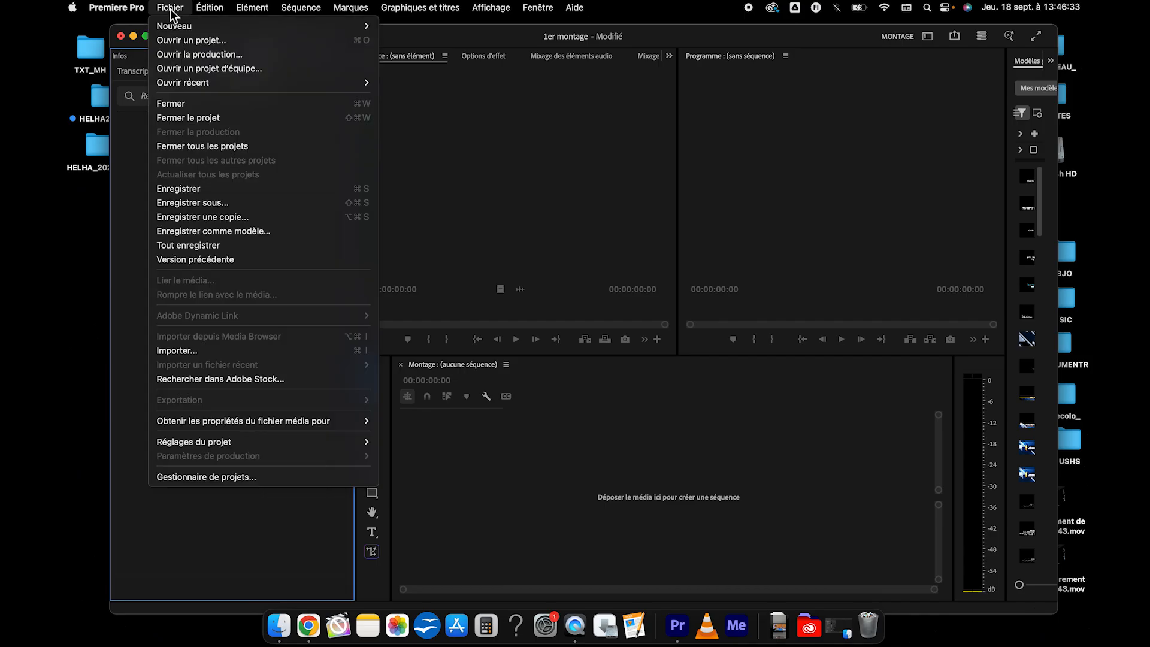
pyautogui.click(218, 350)
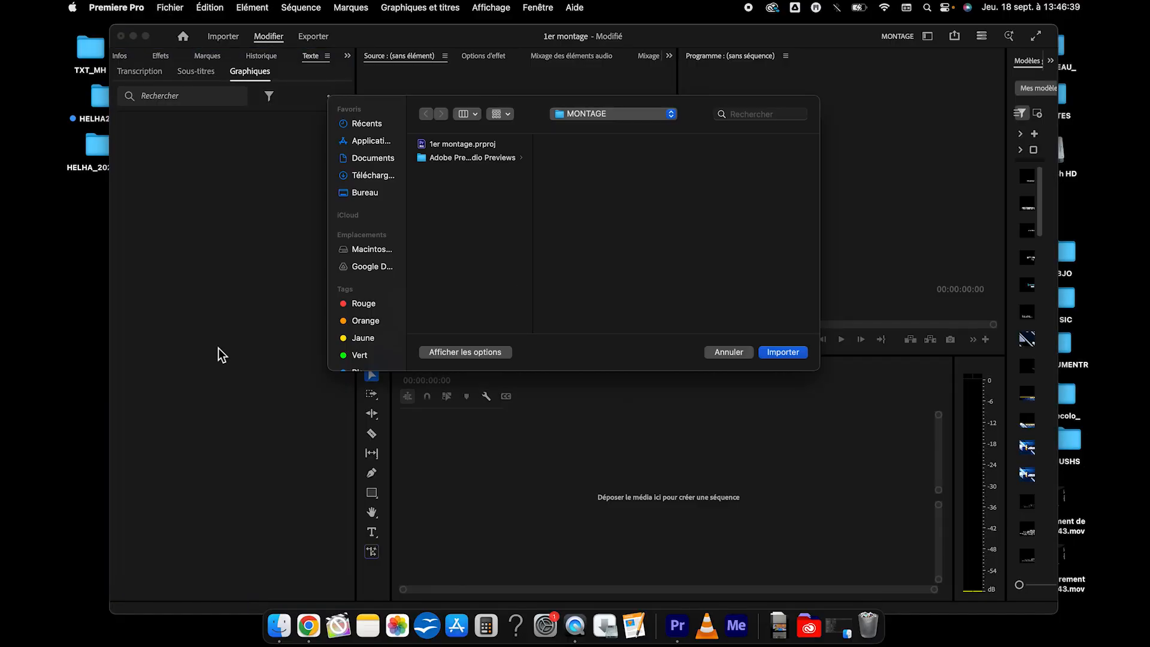
pyautogui.click(366, 194)
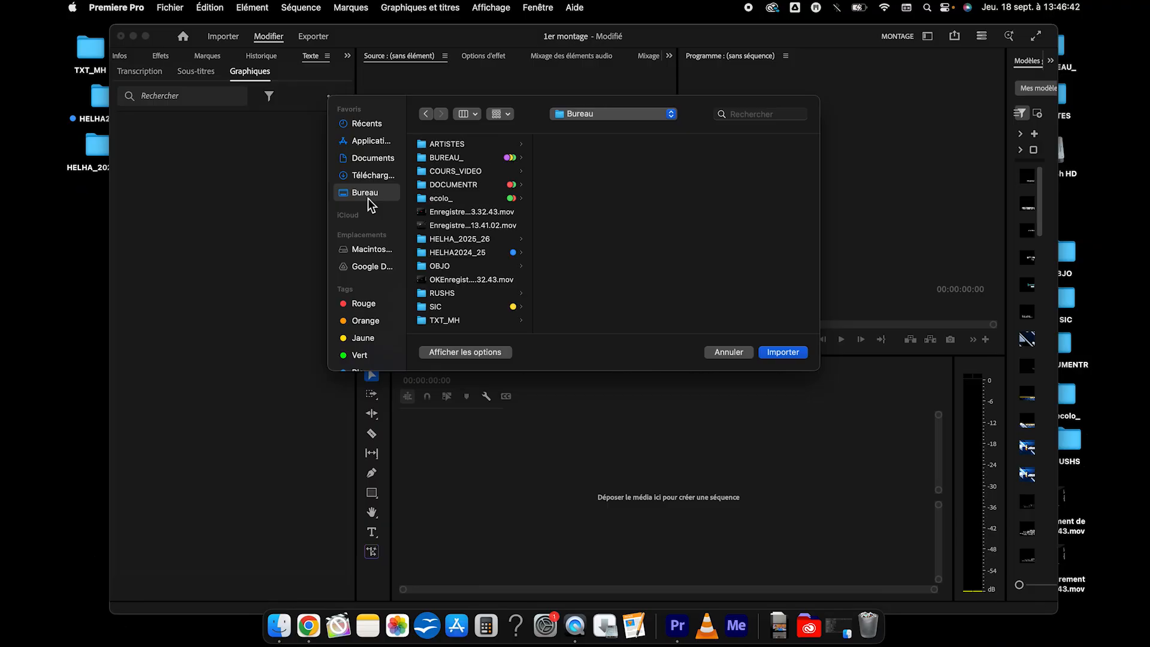
pyautogui.click(494, 174)
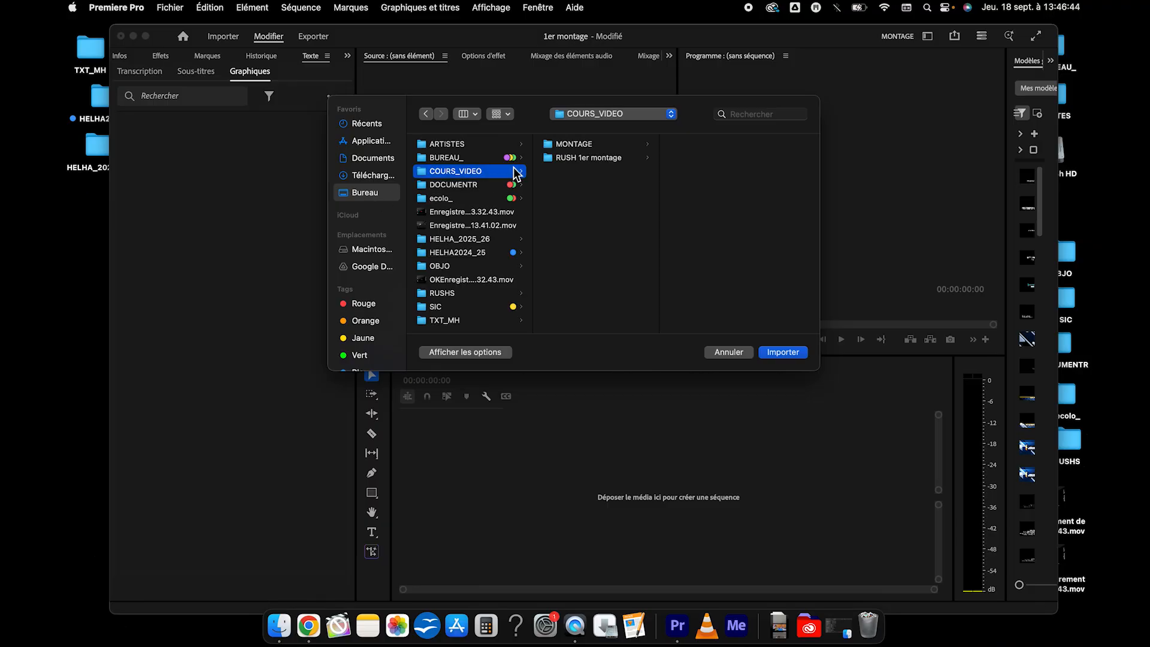
pyautogui.click(598, 160)
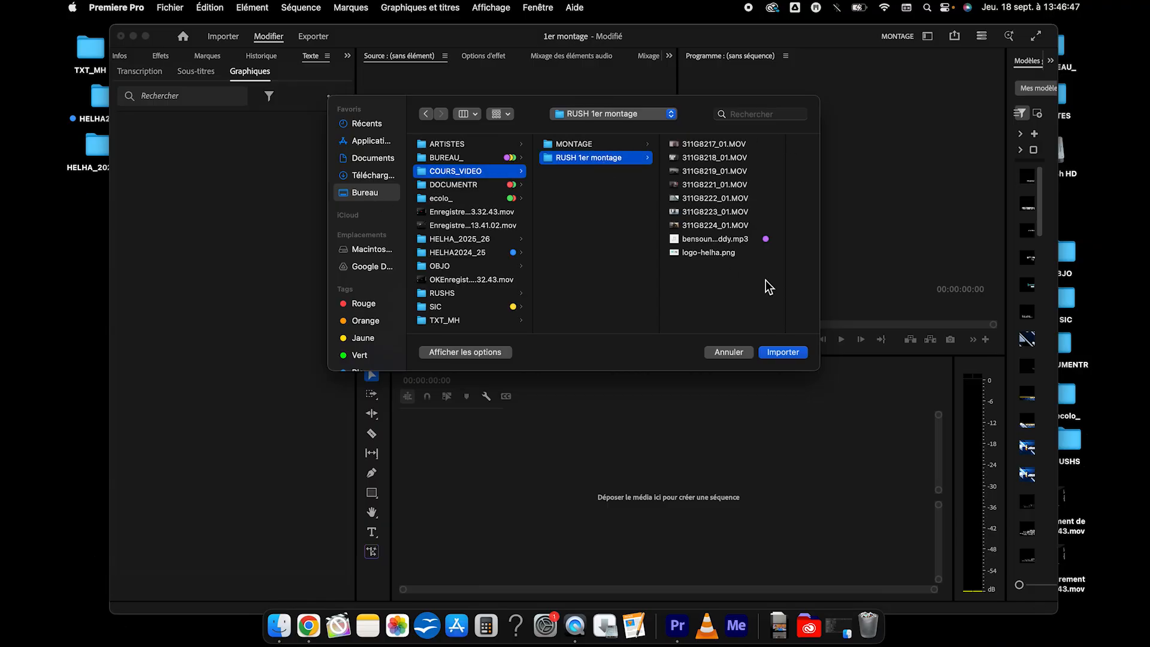
pyautogui.moveTo(765, 280); pyautogui.dragTo(717, 154)
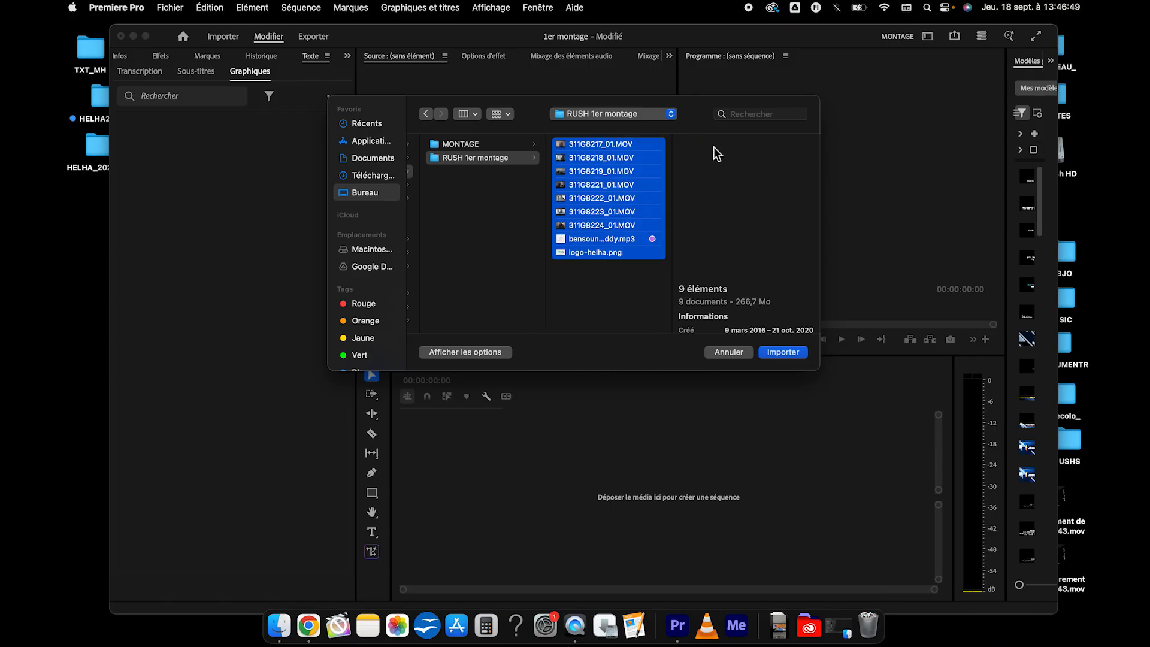
pyautogui.click(783, 354)
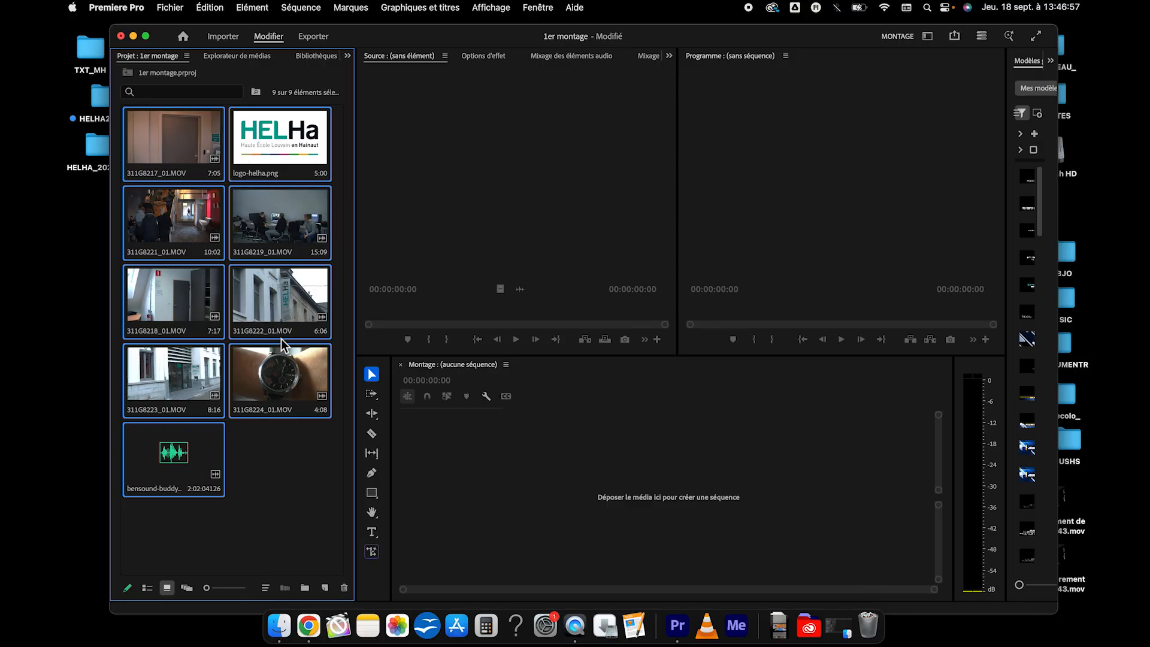
pyautogui.click(274, 474)
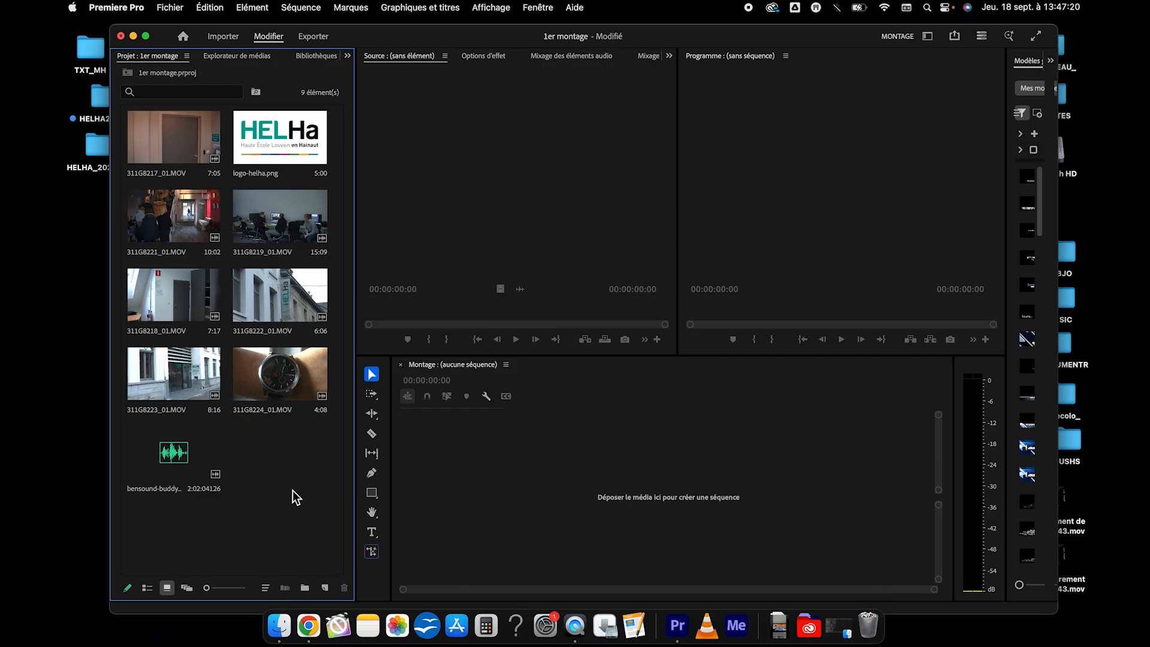
# Create a new sequence named "retard" with the 23.98p 4 mono discrete preset
pyautogui.click(325, 588)
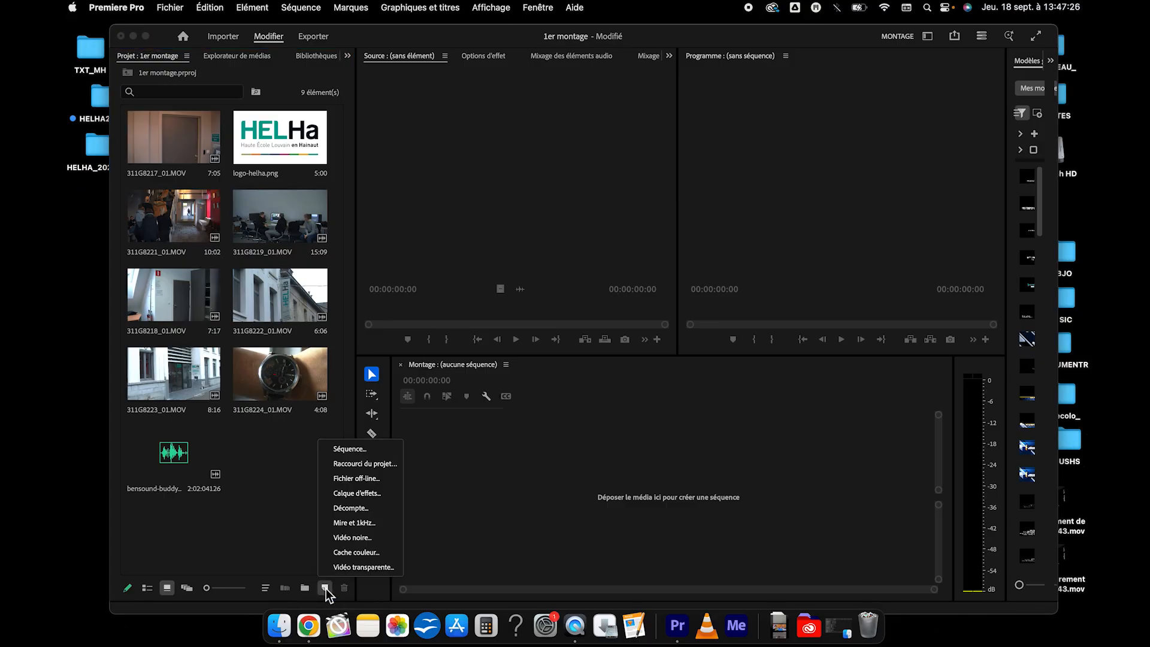
pyautogui.click(349, 451)
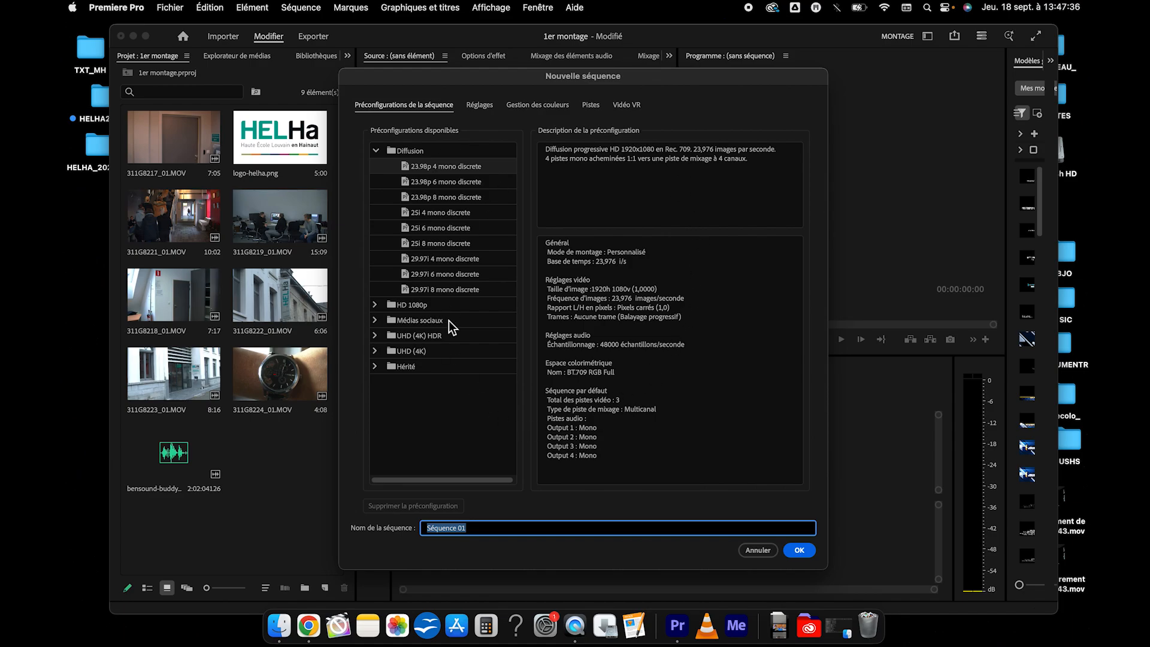
pyautogui.click(478, 529)
pyautogui.moveTo(472, 530); pyautogui.dragTo(420, 531)
pyautogui.write('retard')
pyautogui.click(801, 551)
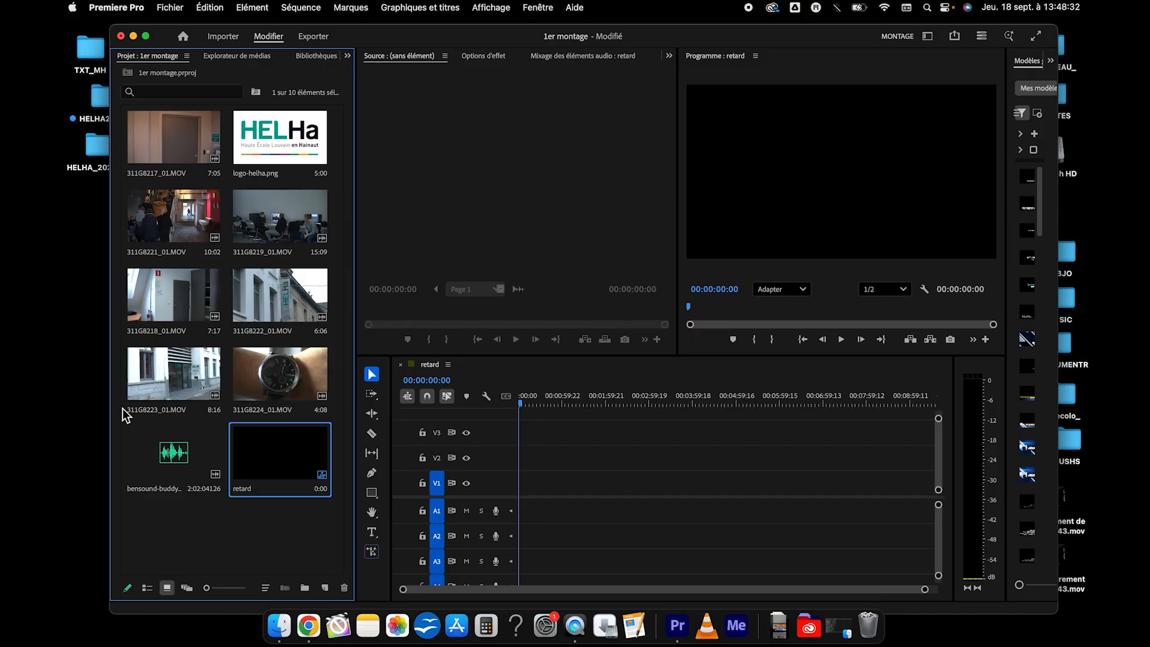
# View the project items as a list and return to the icon view
pyautogui.click(147, 587)
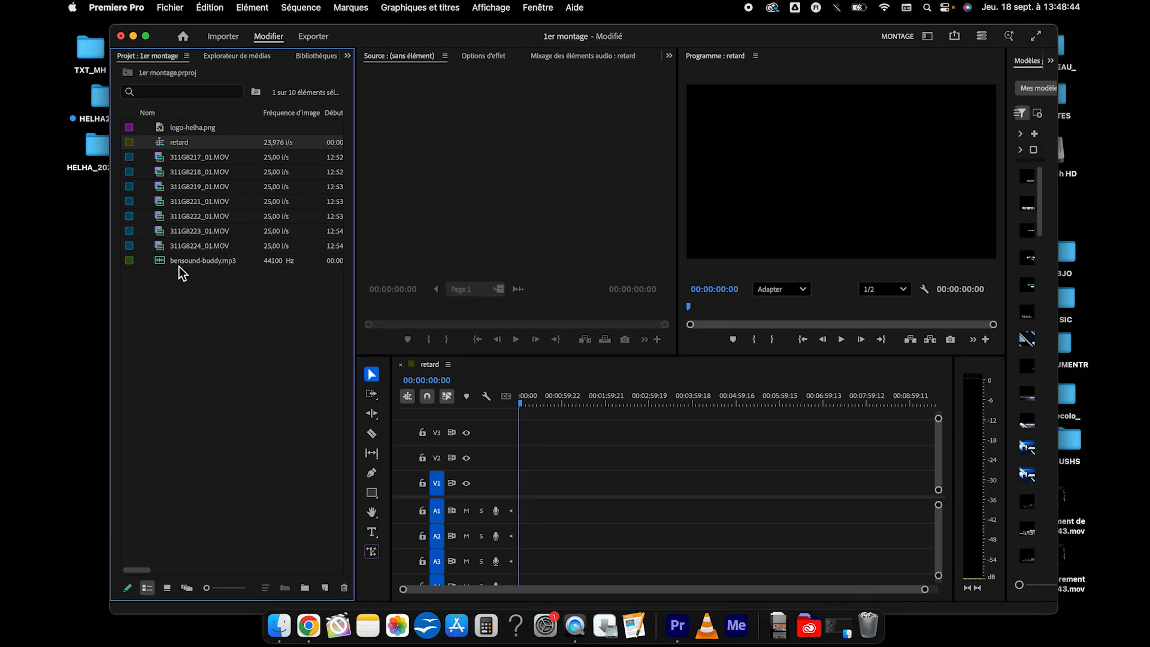
pyautogui.click(197, 292)
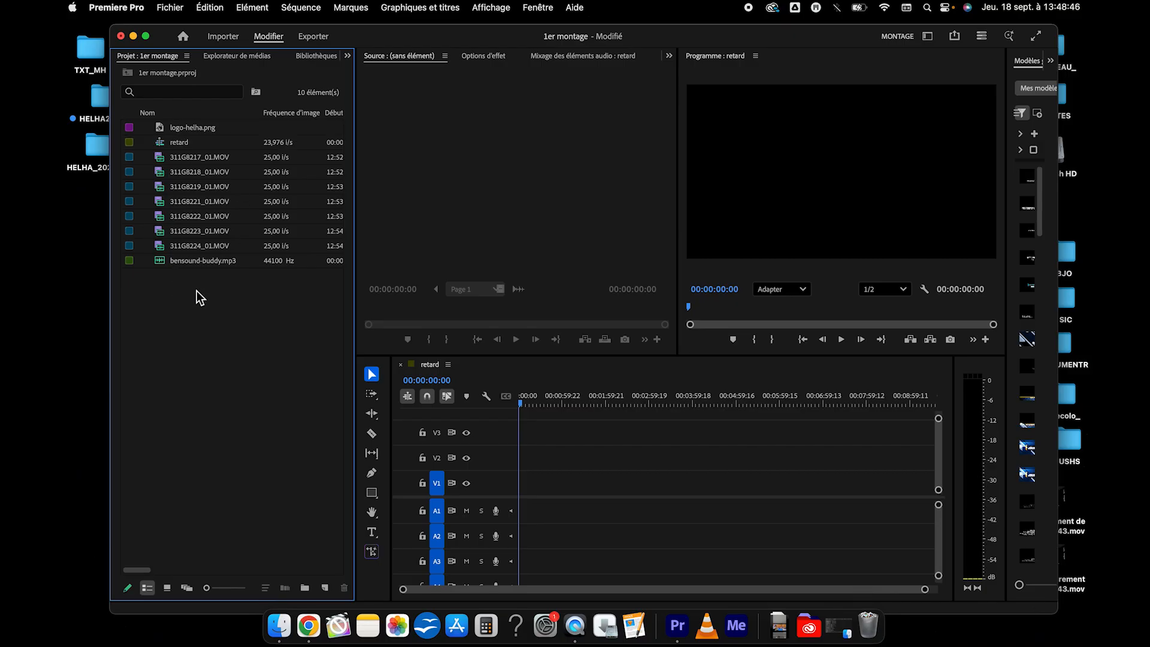
pyautogui.click(168, 588)
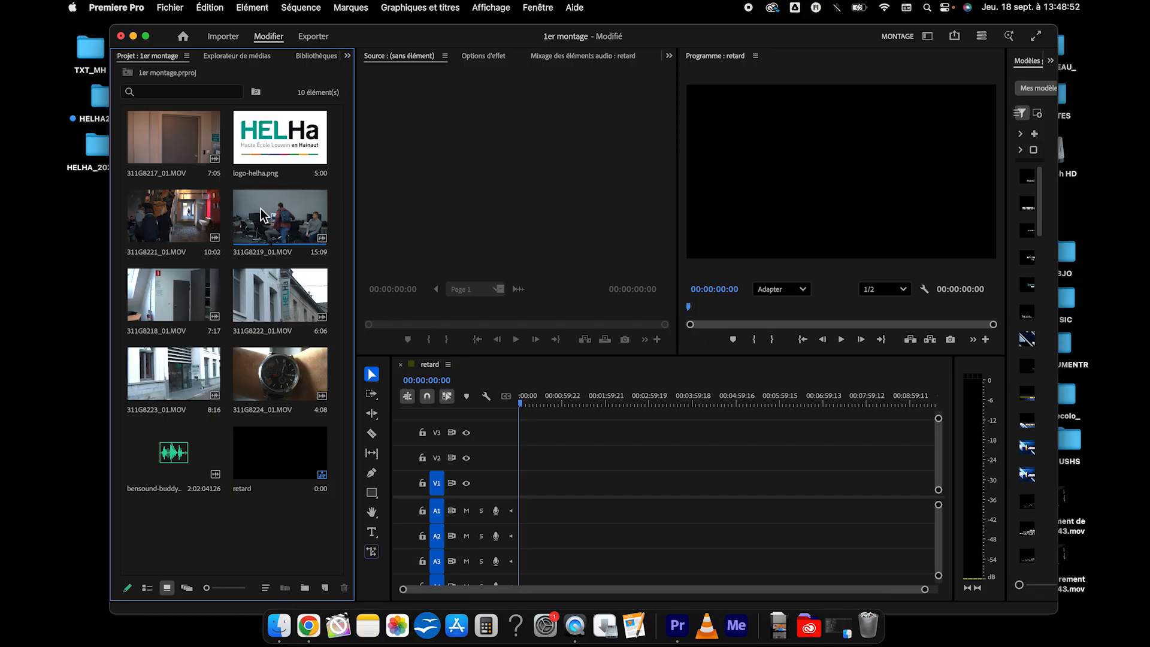
# Load 311G8223_01.MOV in the Source monitor and play it from near its beginning
pyautogui.doubleClick(181, 373)
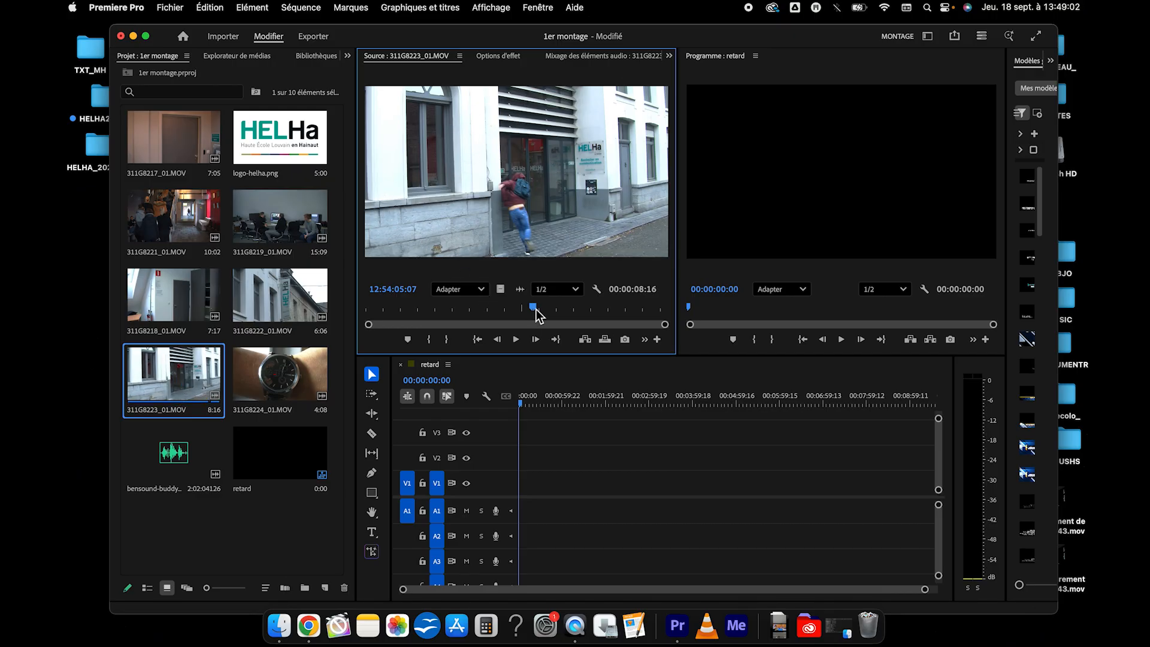
pyautogui.moveTo(533, 310); pyautogui.dragTo(400, 316)
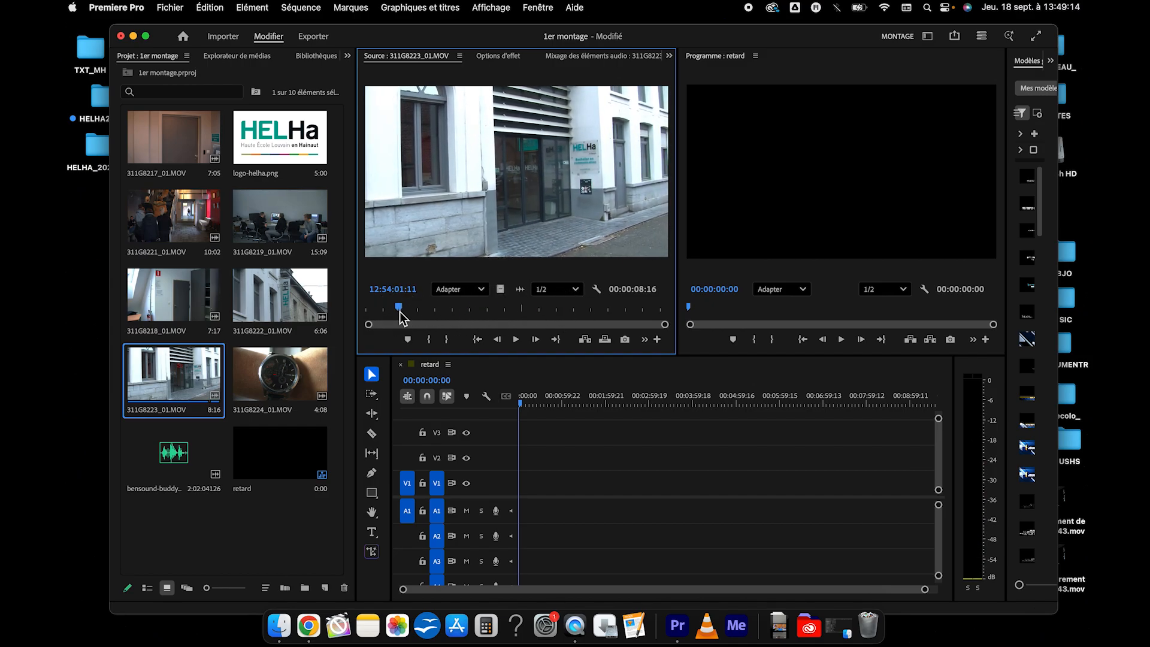
pyautogui.press('space')
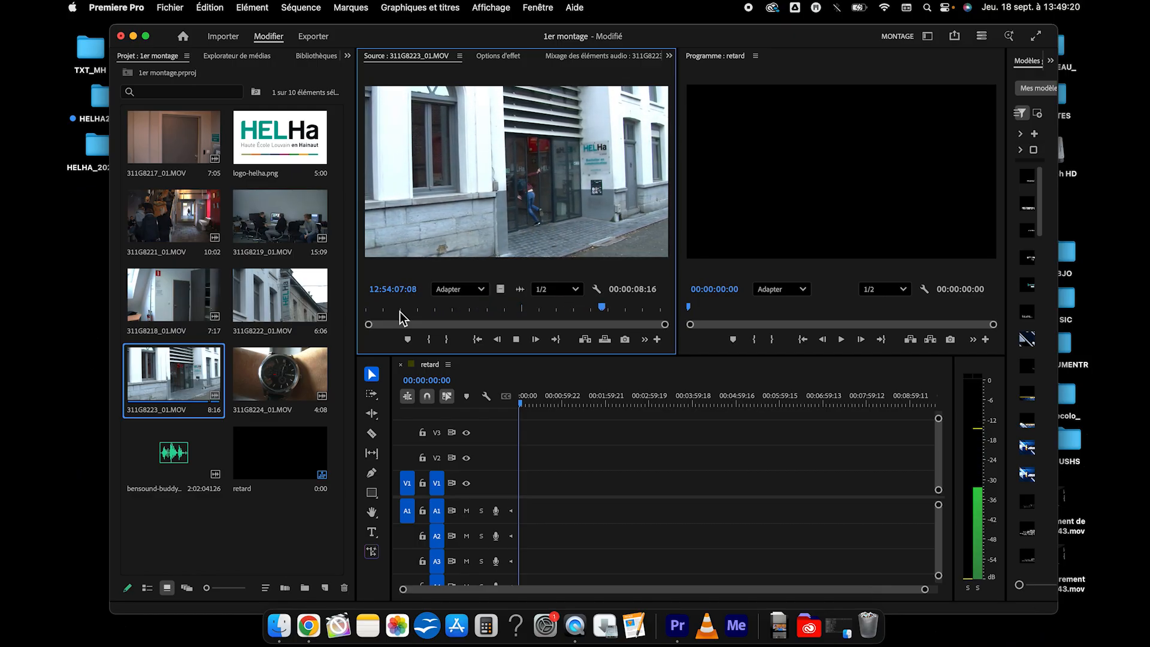
pyautogui.press('space')
pyautogui.click(393, 312)
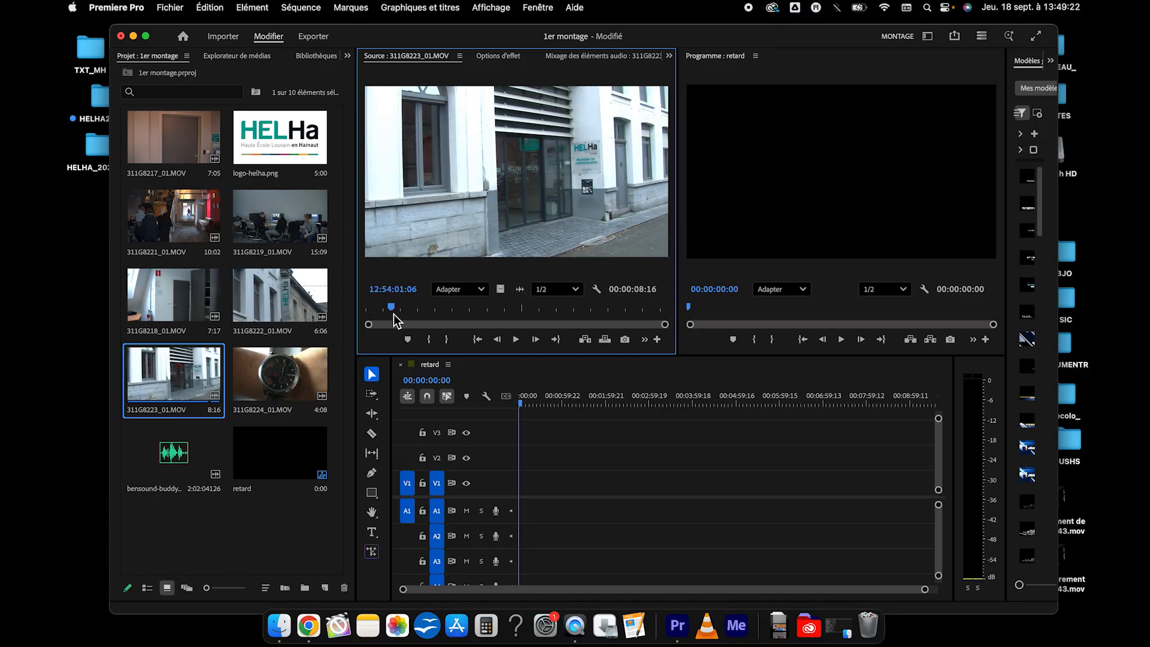
pyautogui.click(516, 340)
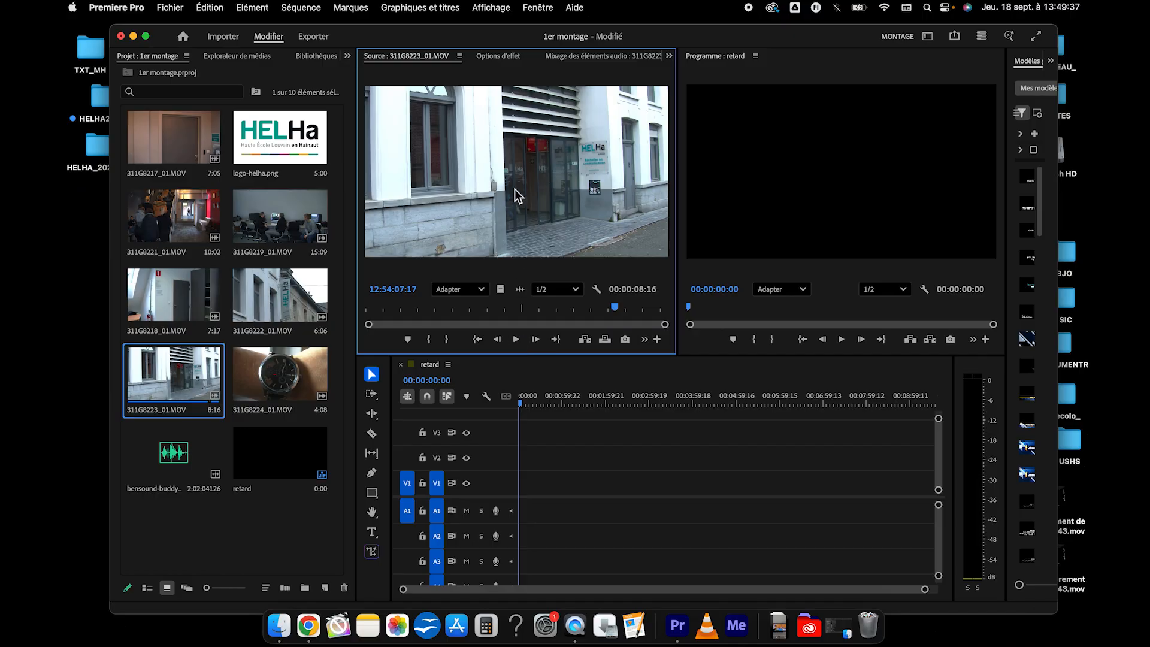
# Place 311G8223_01.MOV at the start of tracks V1 and A1 in the retard sequence, changing the sequence settings to match the clip
pyautogui.click(496, 199)
pyautogui.moveTo(496, 204); pyautogui.dragTo(525, 489)
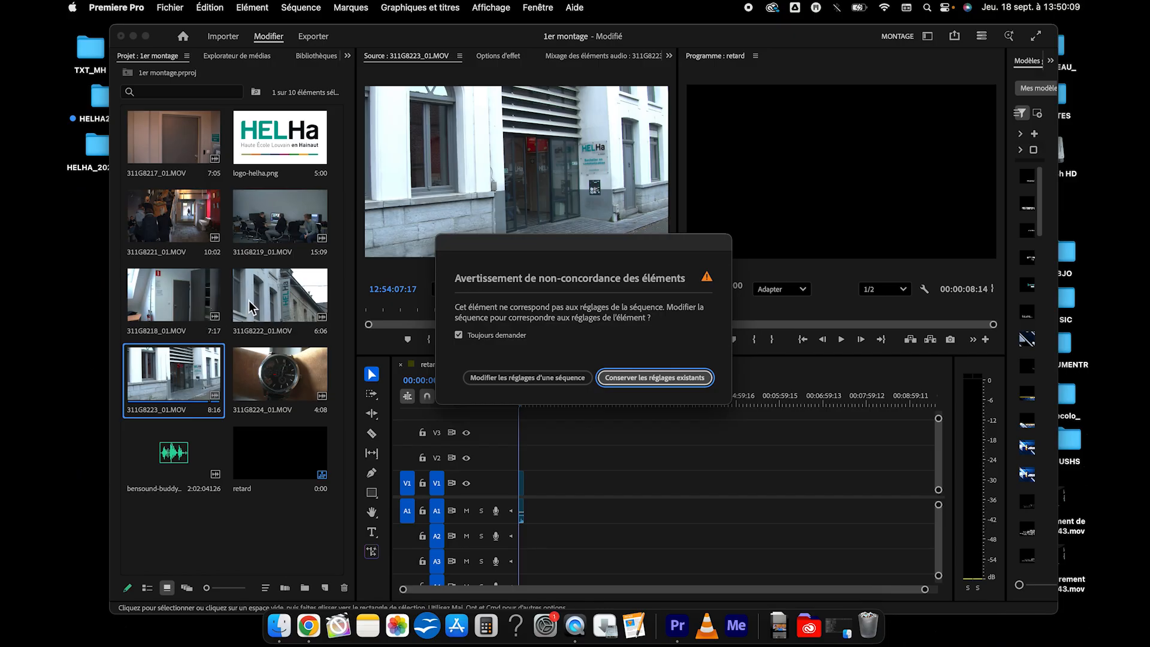
pyautogui.click(510, 377)
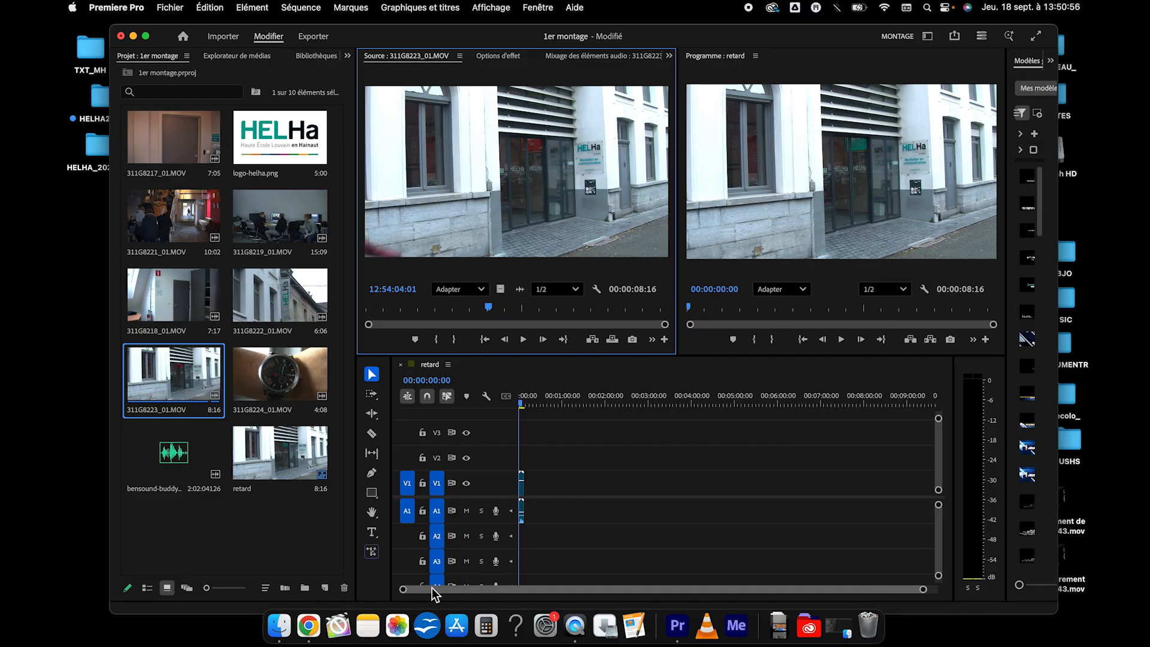
# Enlarge the timeline display and play the placed clip from the start of the retard sequence
pyautogui.click(923, 590)
pyautogui.moveTo(923, 589); pyautogui.dragTo(767, 591)
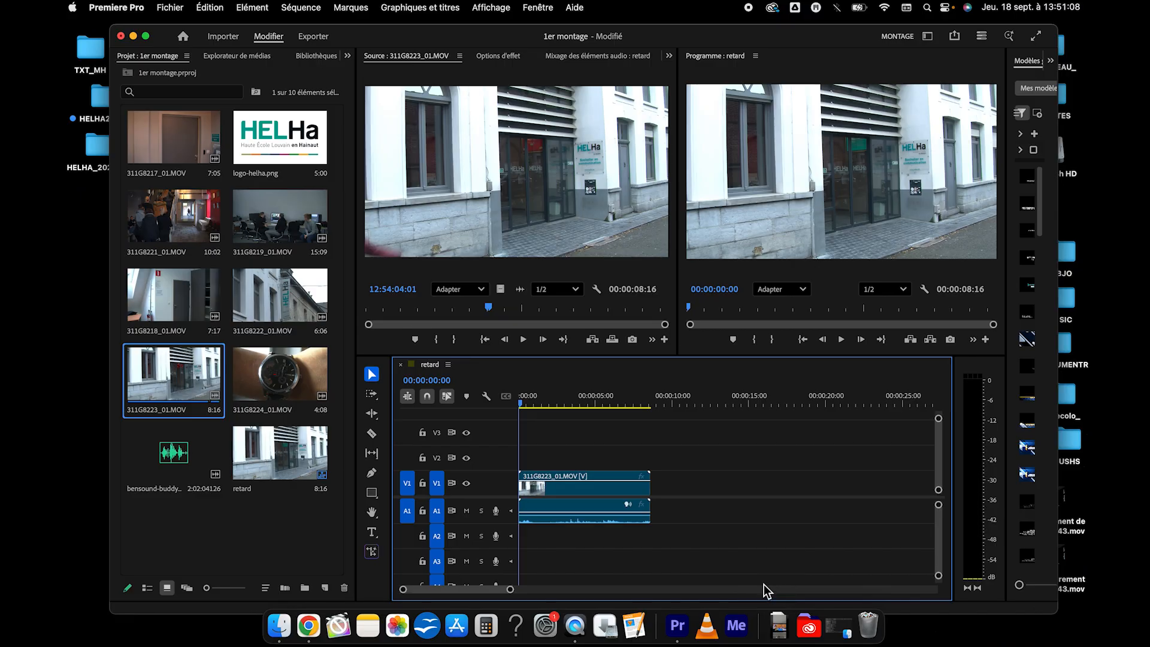
pyautogui.click(522, 399)
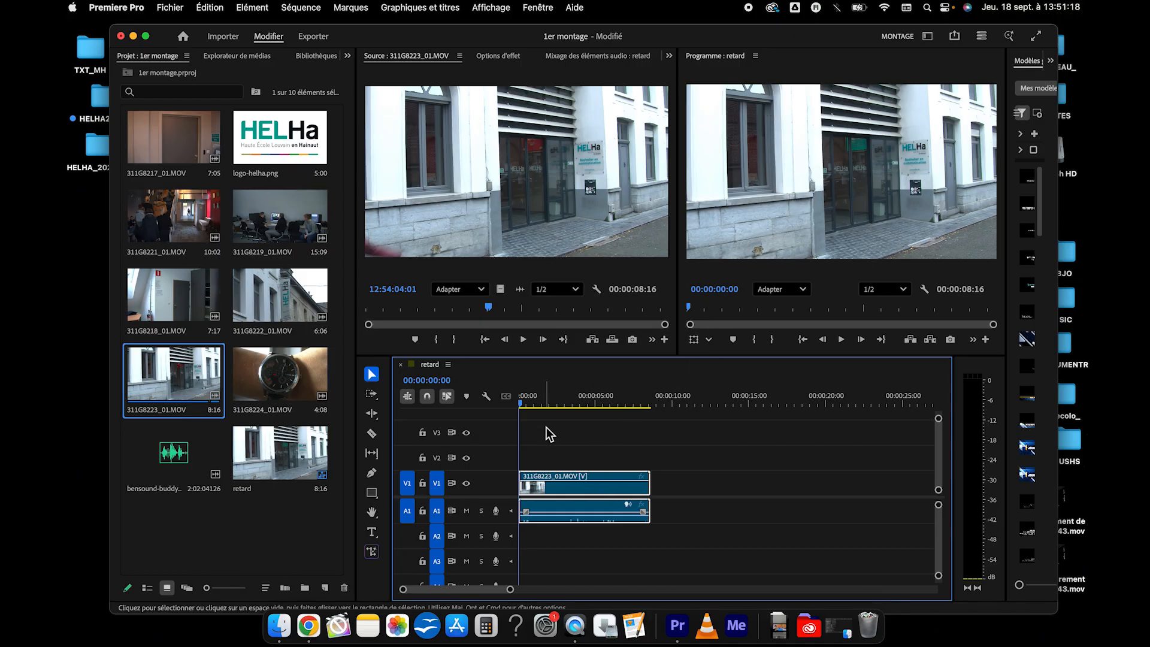
pyautogui.click(522, 401)
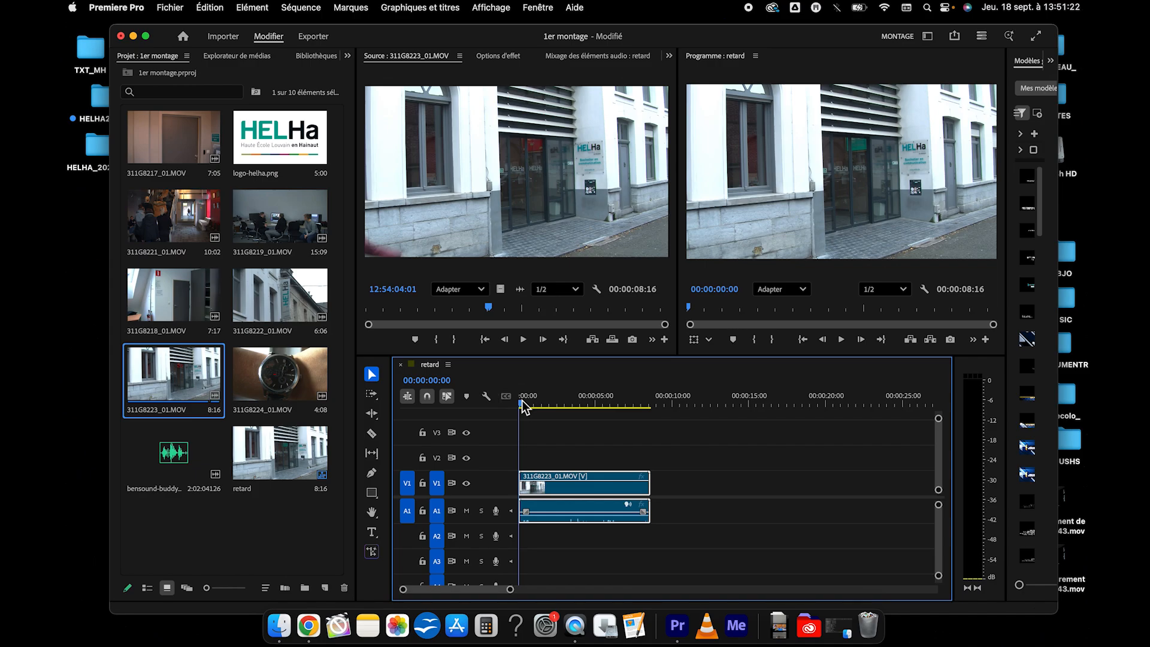
pyautogui.moveTo(522, 403)
pyautogui.mouseDown()
pyautogui.moveTo(593, 405)
pyautogui.moveTo(522, 413)
pyautogui.mouseUp()
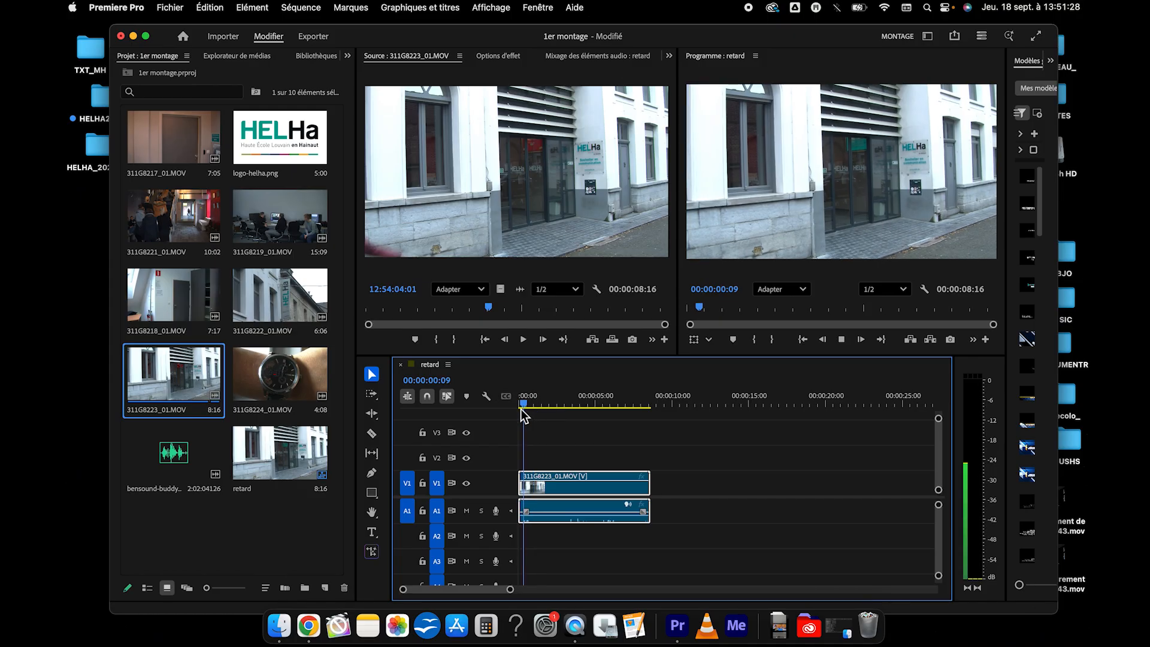
pyautogui.press('space')
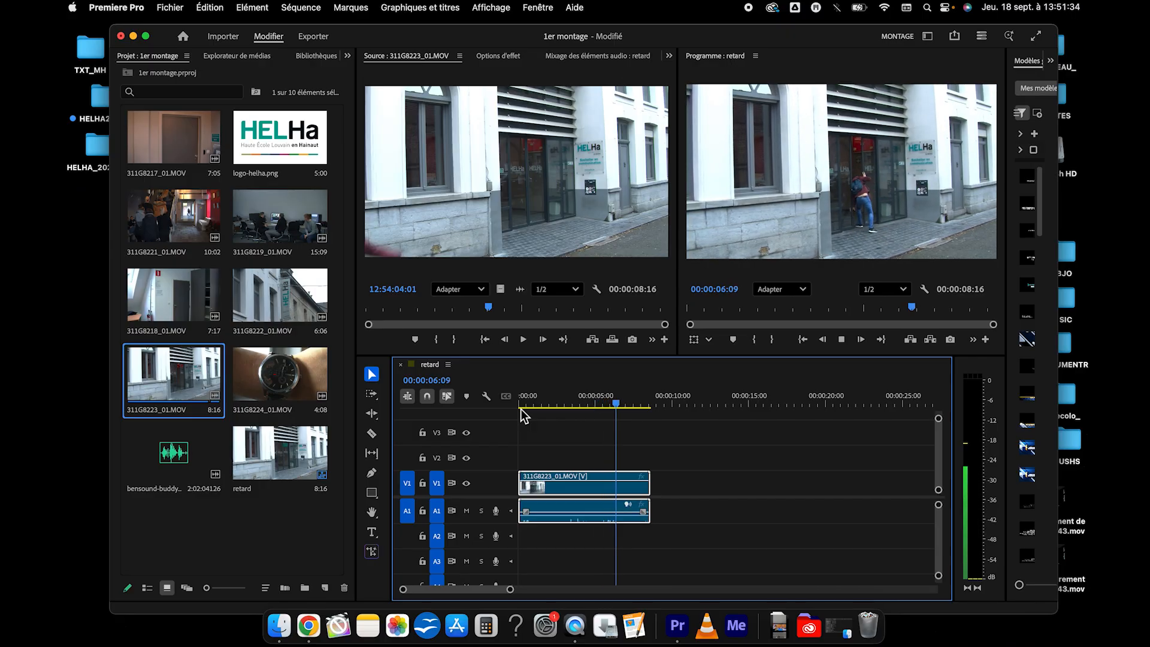
pyautogui.press('space')
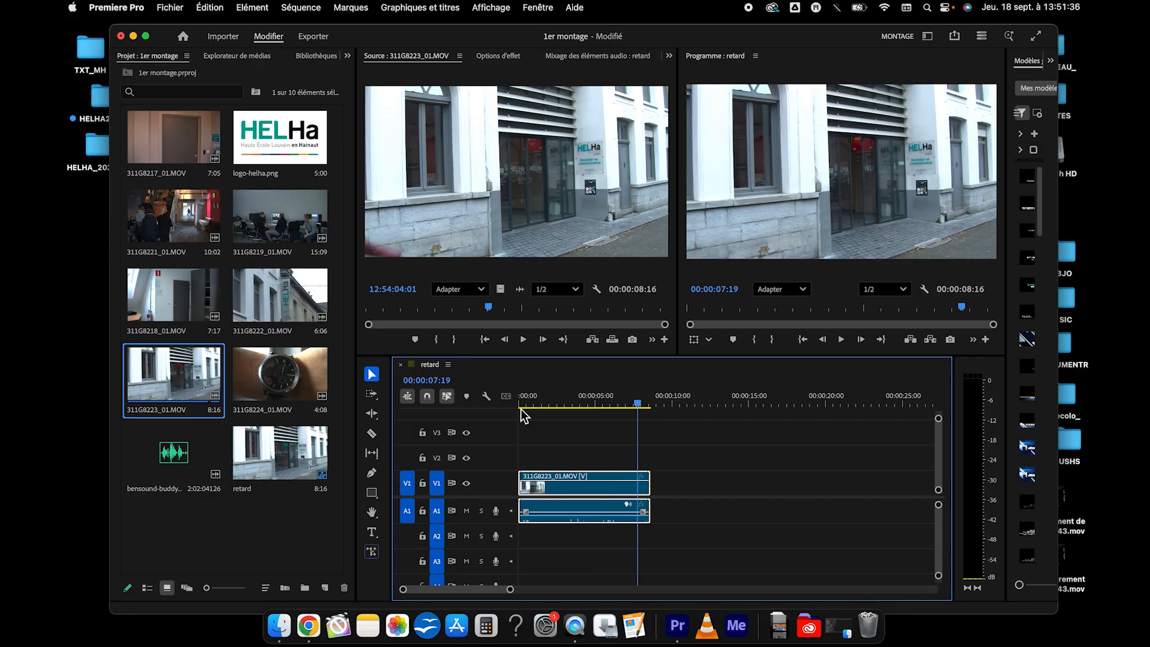
# Trim the beginning of the 311G8223_01.MOV clip in the timeline to the playhead at 00:00:03:13
pyautogui.moveTo(639, 405); pyautogui.dragTo(575, 407)
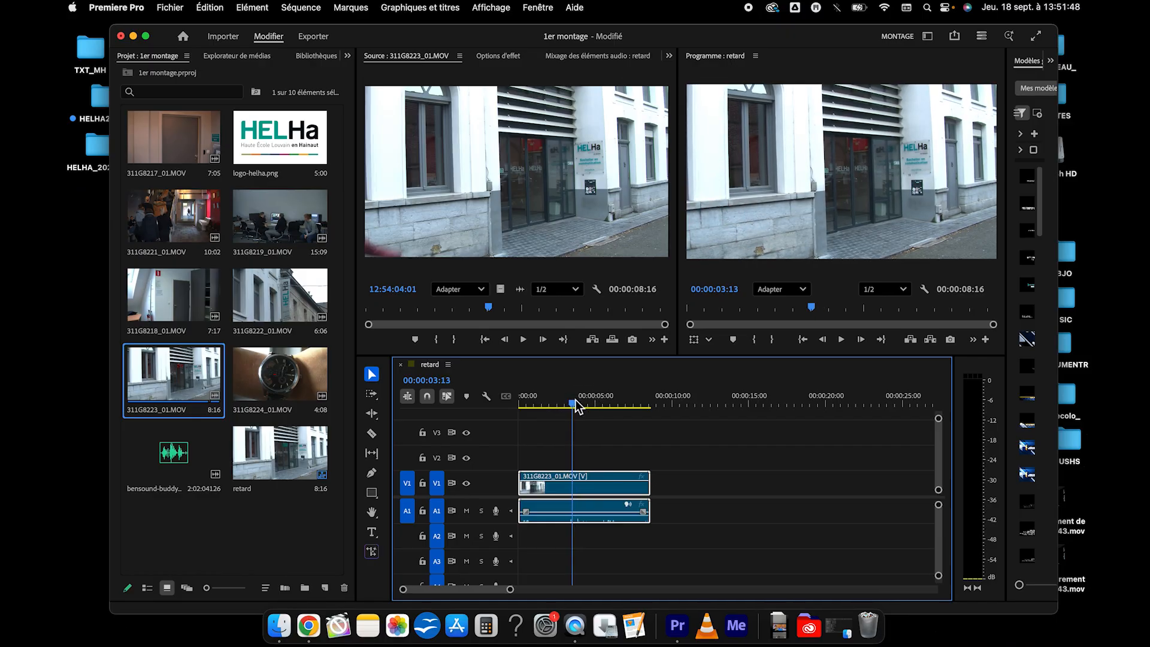
pyautogui.click(521, 477)
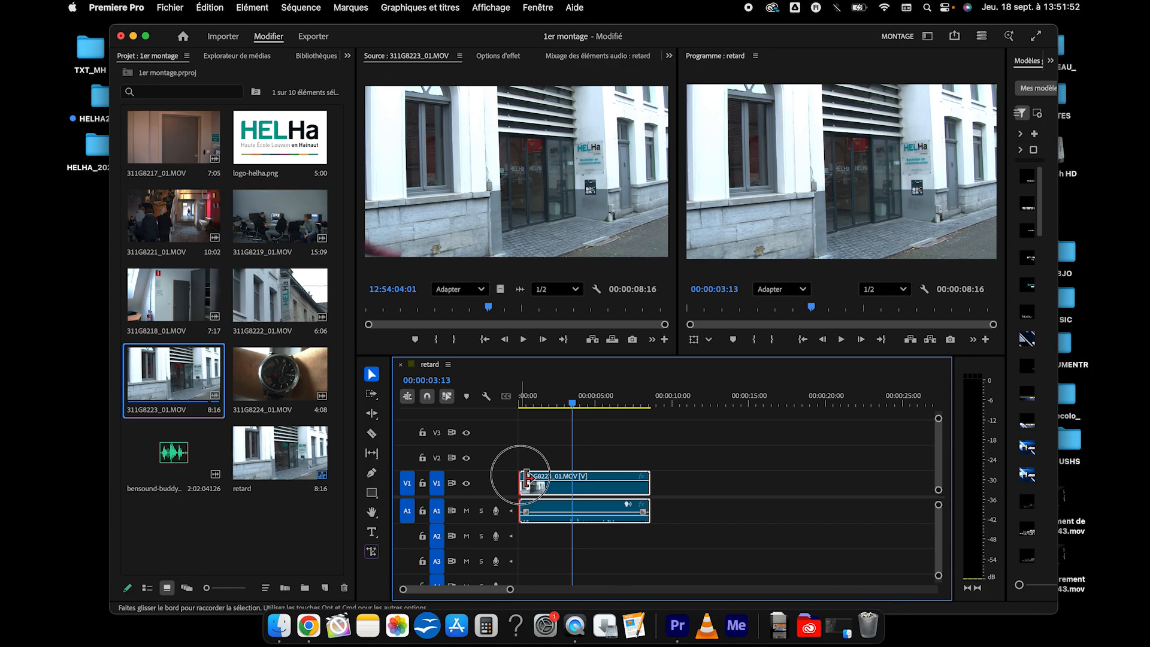
pyautogui.moveTo(526, 477); pyautogui.dragTo(577, 478)
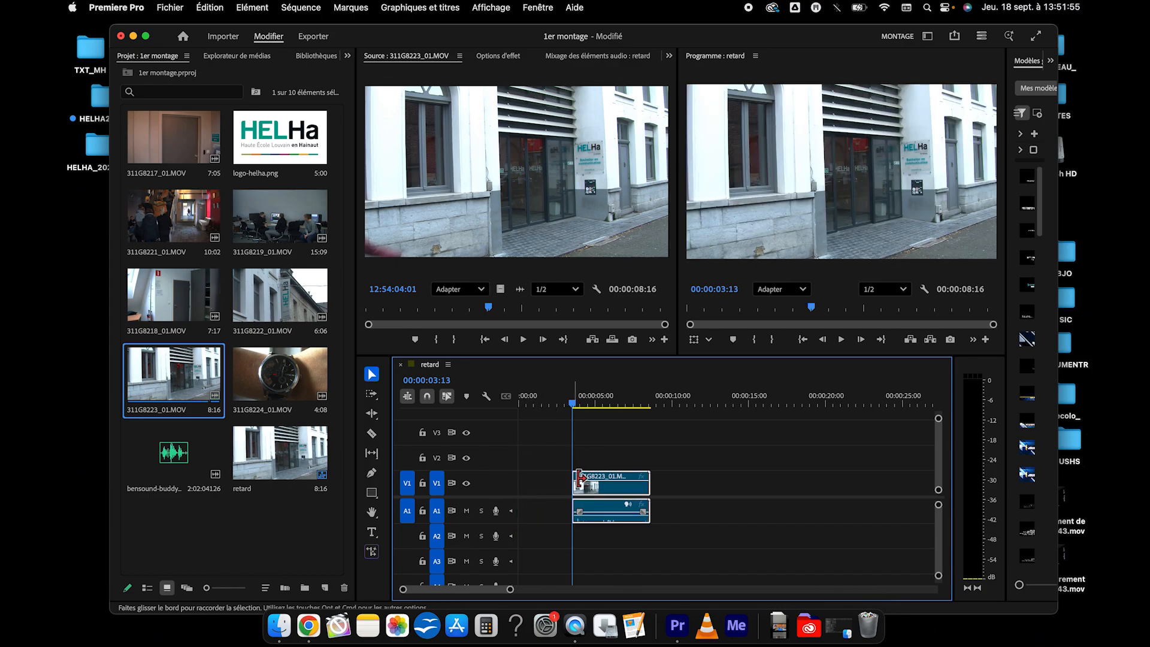
# Trim the end of the 311G8223_01.MOV clip to the playhead at 00:00:07:07 and play back the sequence
pyautogui.click(574, 398)
pyautogui.moveTo(573, 399); pyautogui.dragTo(634, 409)
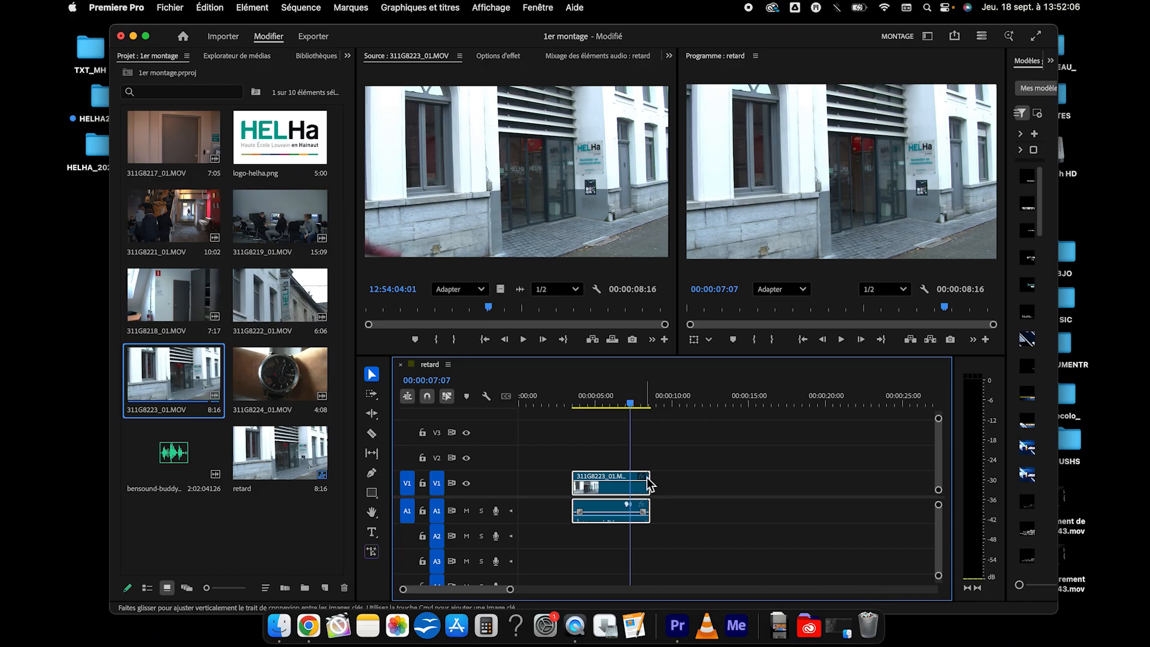
pyautogui.moveTo(648, 478); pyautogui.dragTo(630, 476)
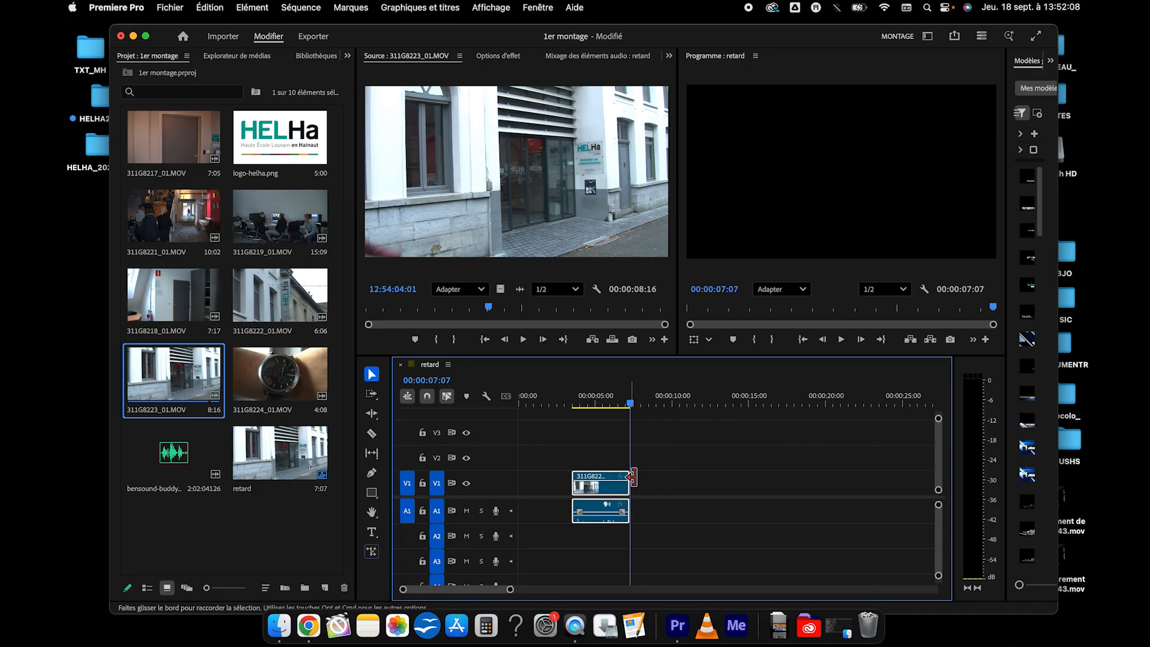
pyautogui.click(572, 404)
pyautogui.press('space')
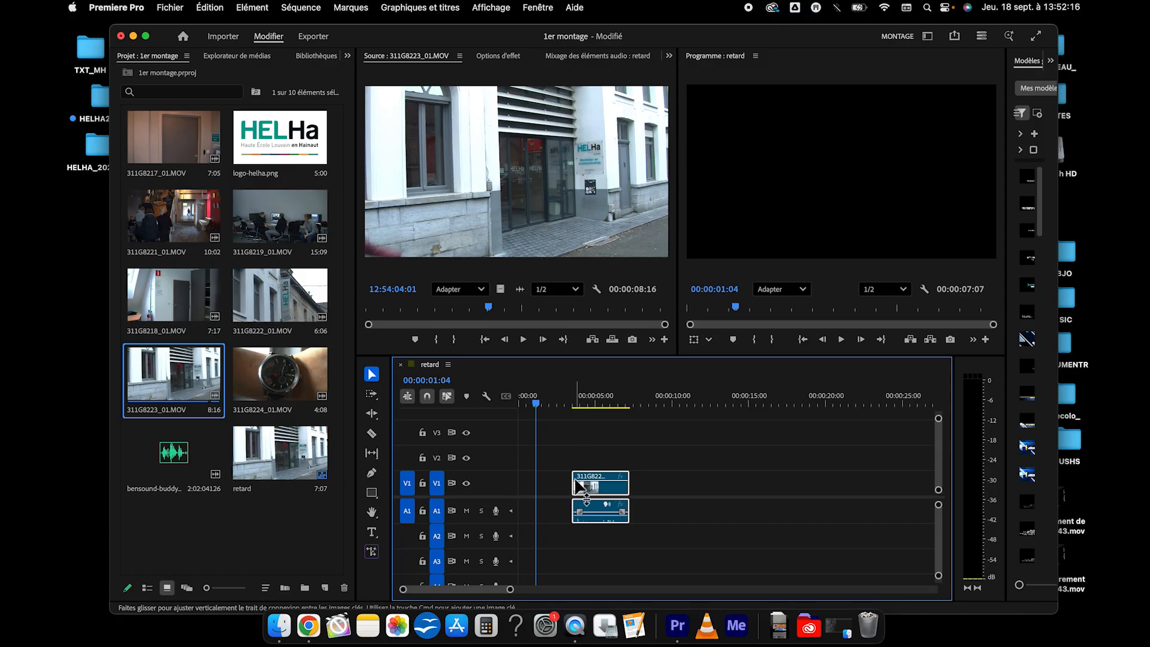
# Extend the beginning of the 311G8223_01.MOV clip in the timeline back to the playhead at 00:00:01:04
pyautogui.moveTo(573, 483); pyautogui.dragTo(539, 482)
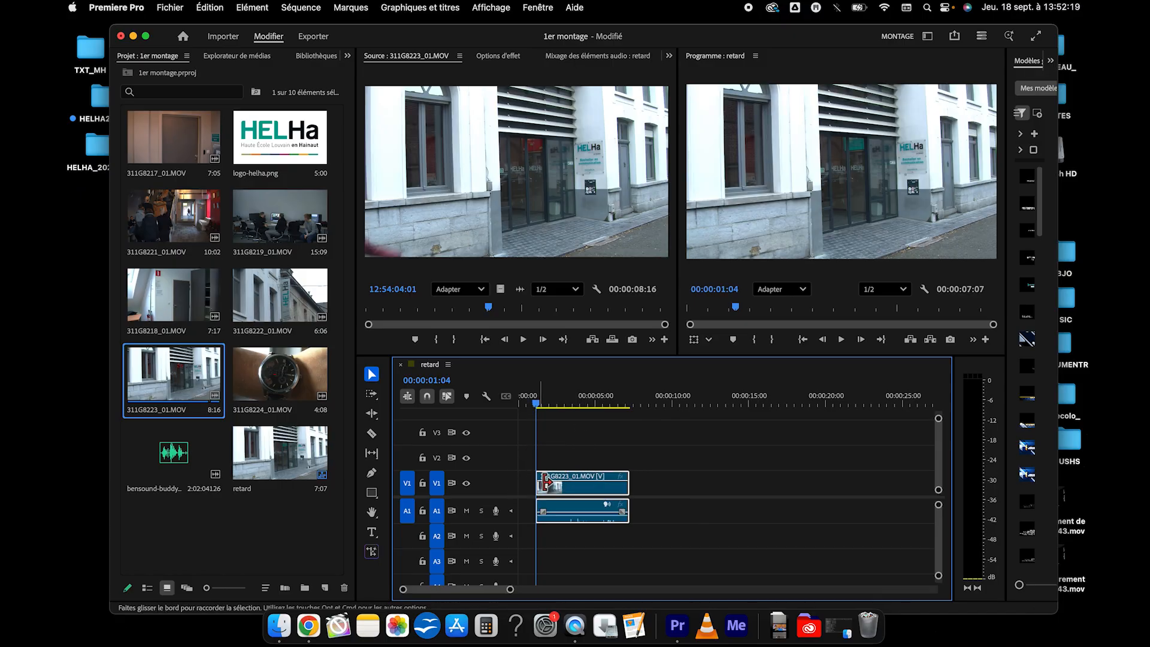
# Mark an In point at 12:54:04:02 and an Out point at 12:54:07:18 on the 311G8223_01.MOV source clip
pyautogui.click(540, 204)
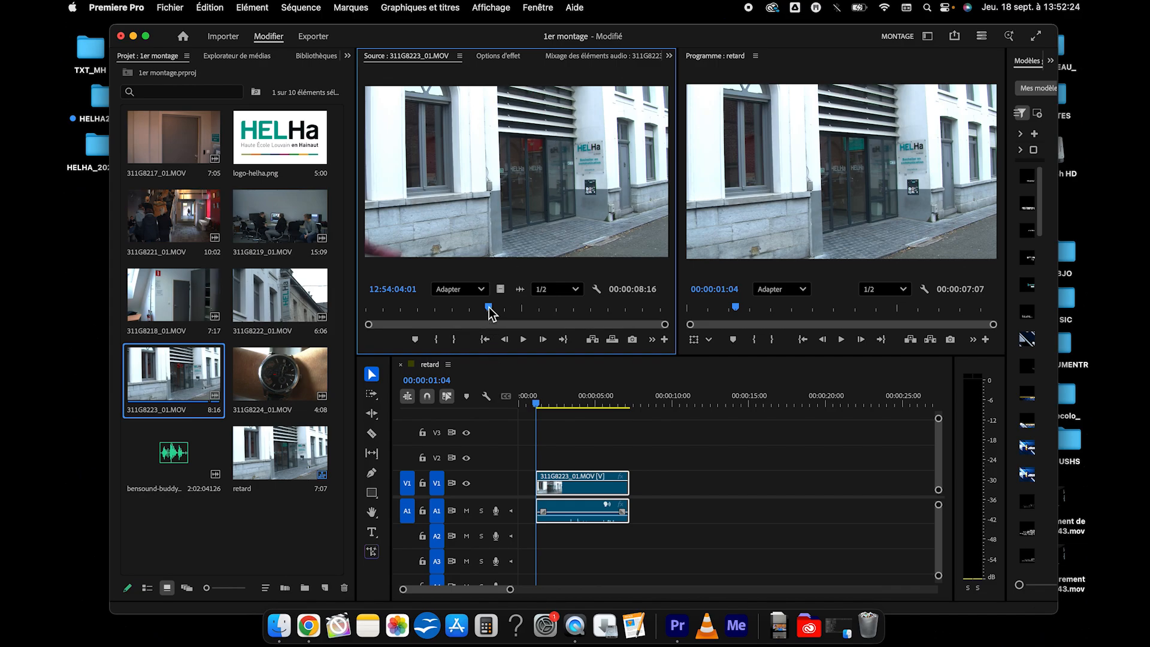
pyautogui.moveTo(488, 309)
pyautogui.mouseDown()
pyautogui.moveTo(372, 306)
pyautogui.moveTo(490, 308)
pyautogui.mouseUp()
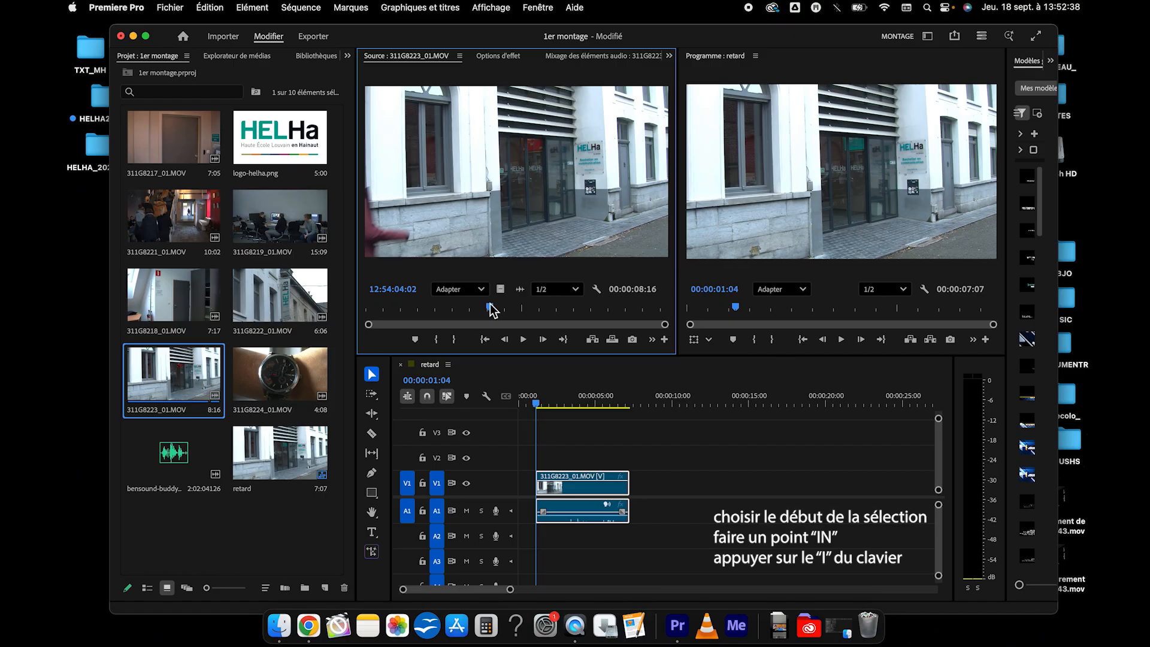
pyautogui.press('i')
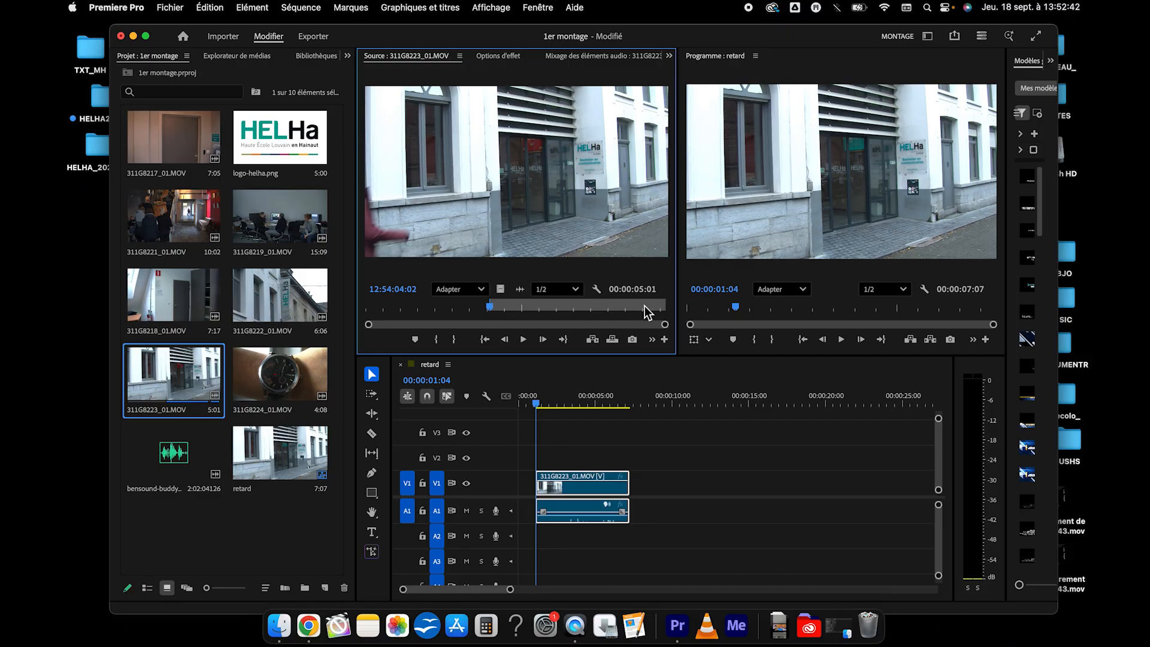
pyautogui.moveTo(490, 308); pyautogui.dragTo(618, 306)
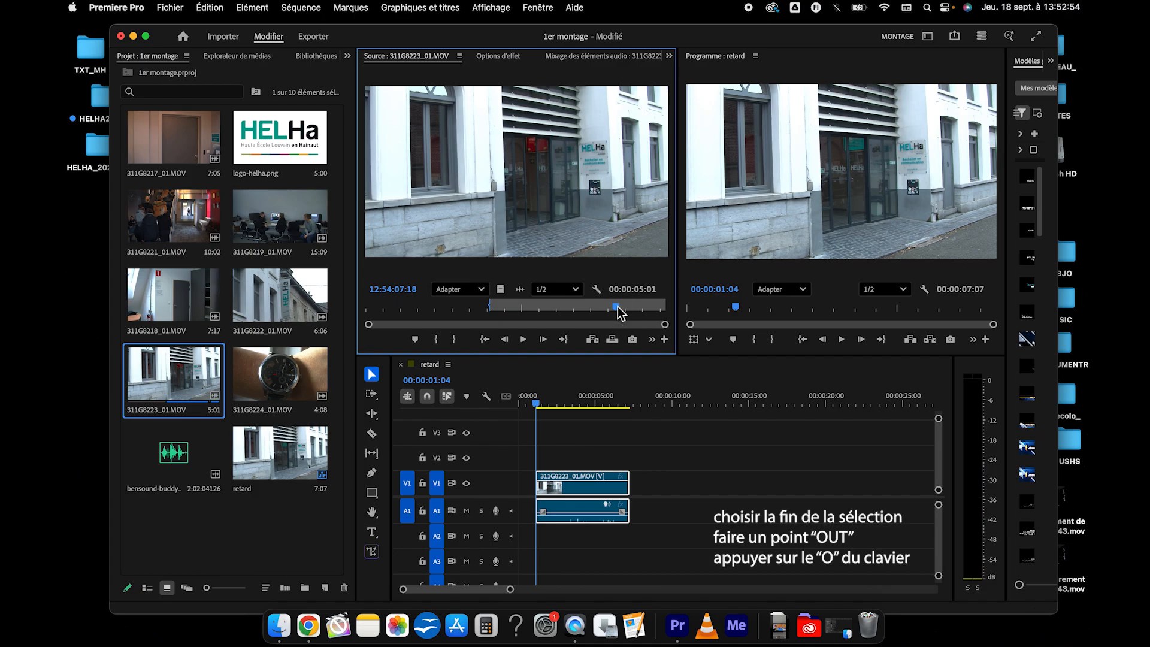
pyautogui.press('o')
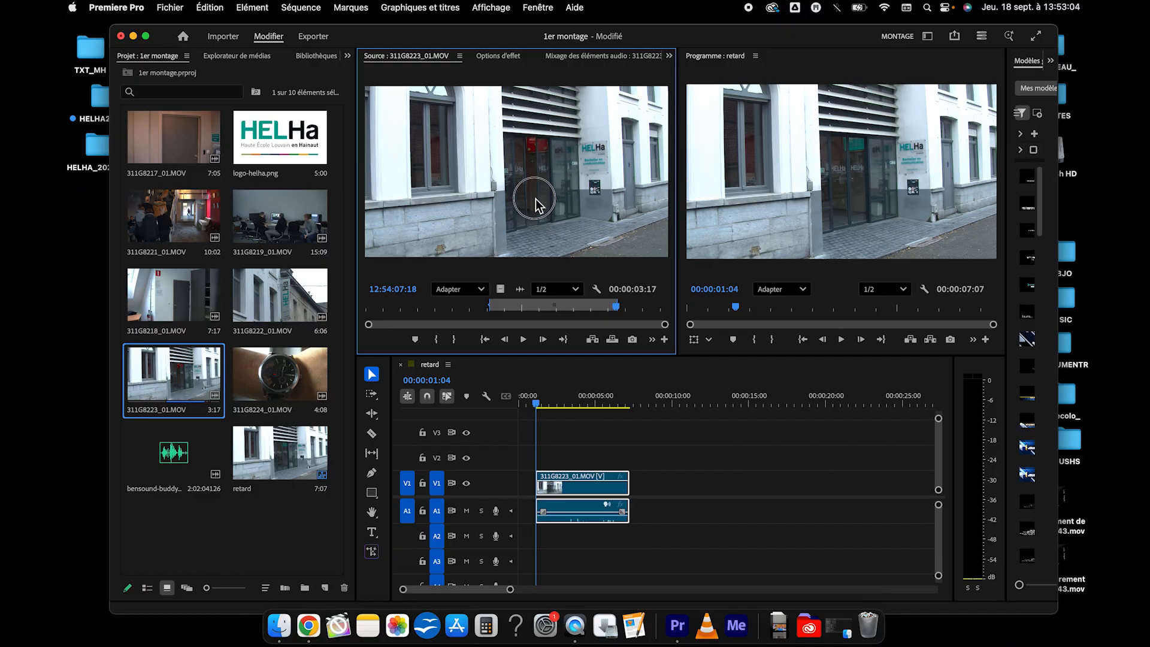
# Place the marked section of 311G8223_01.MOV on tracks V1 and A1 after the first clip, leaving a gap
pyautogui.moveTo(536, 199); pyautogui.dragTo(669, 490)
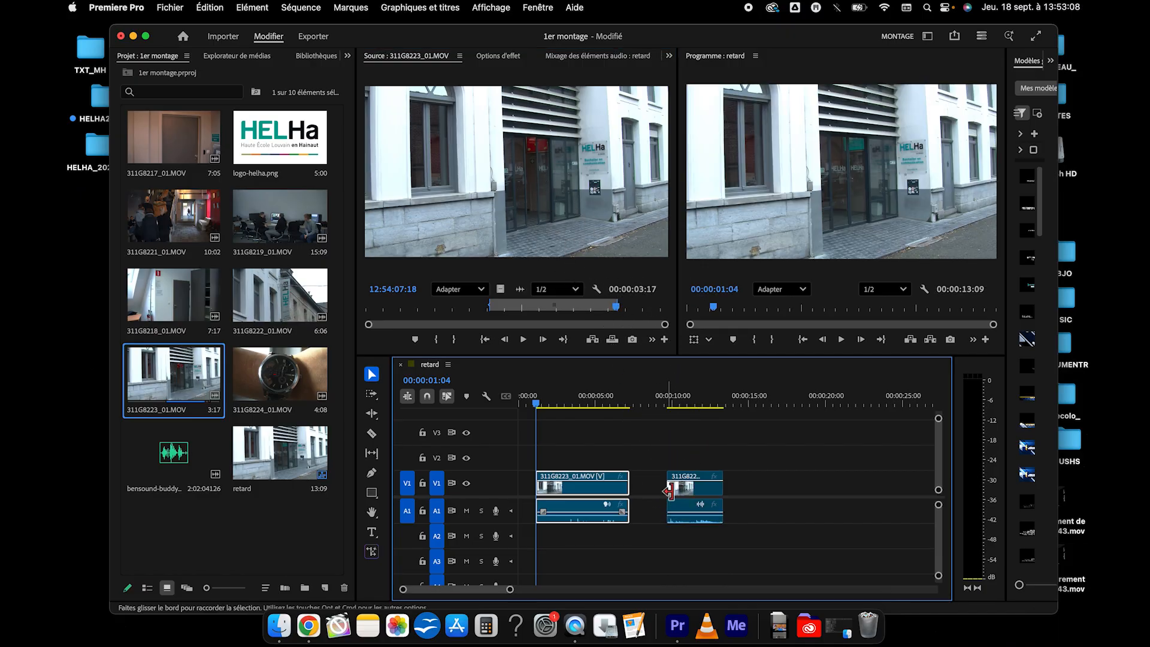
pyautogui.moveTo(675, 403)
pyautogui.mouseDown()
pyautogui.moveTo(720, 408)
pyautogui.moveTo(693, 404)
pyautogui.mouseUp()
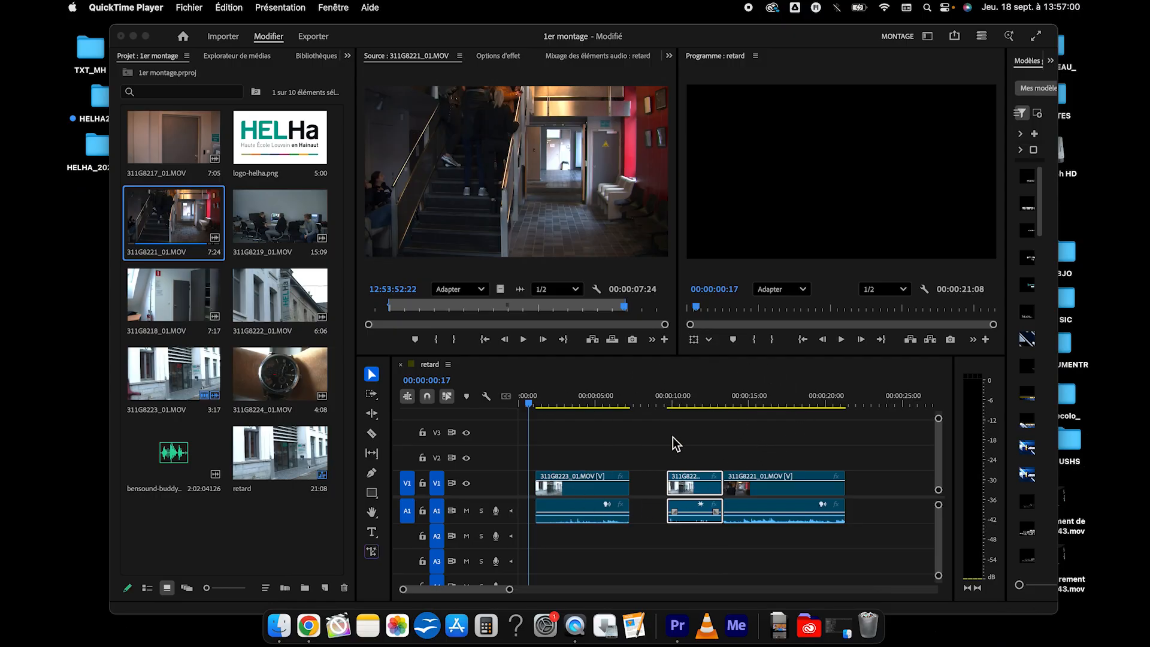
# Open 311G8217_01.MOV as the source and place it on V1 and A1 after the 311G8221_01.MOV clip, leaving a gap
pyautogui.hscroll(3, 737, 449)
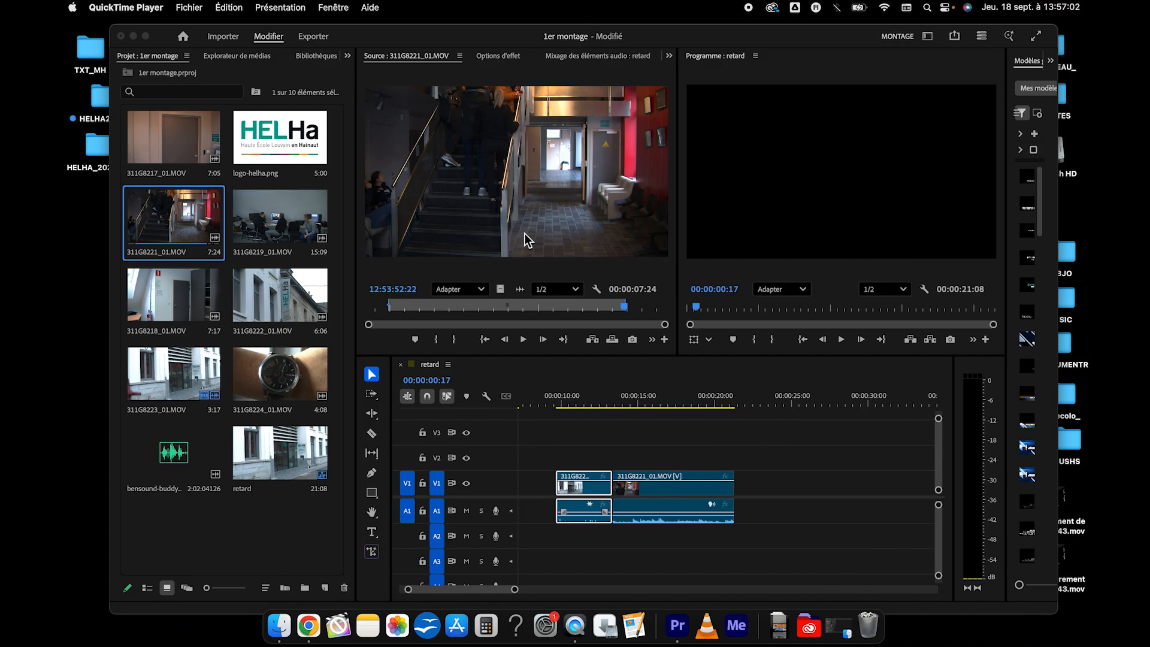
pyautogui.doubleClick(174, 138)
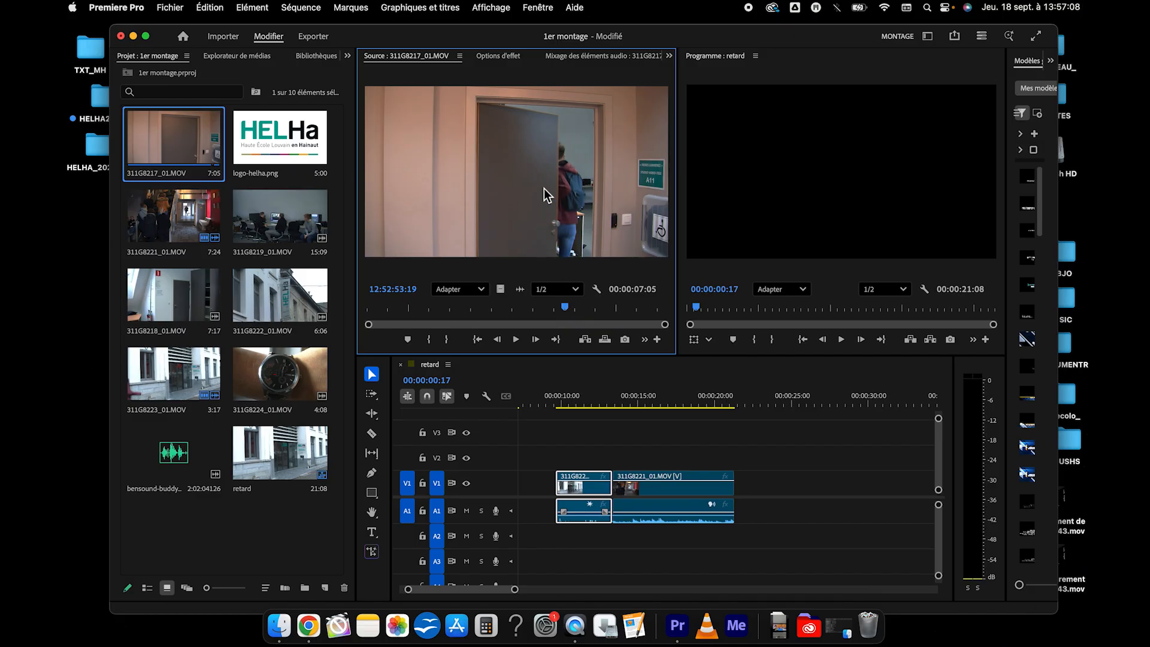
pyautogui.moveTo(523, 175); pyautogui.dragTo(781, 481)
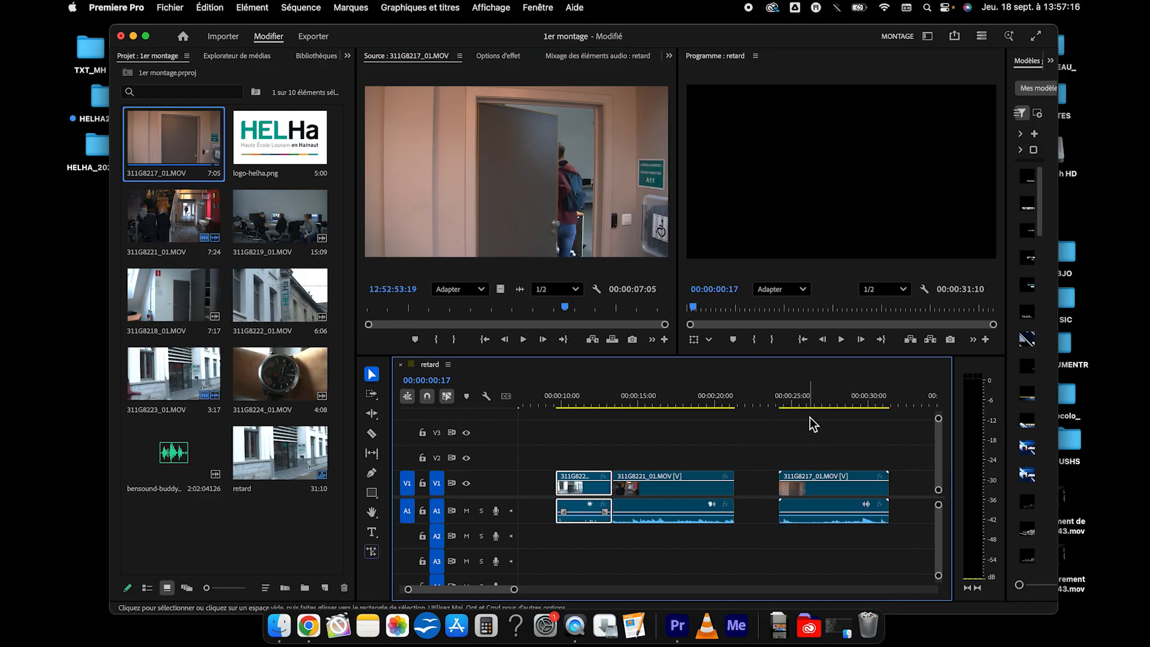
# Play the 311G8217_01.MOV clip in the retard sequence from near its beginning to review the action
pyautogui.click(815, 404)
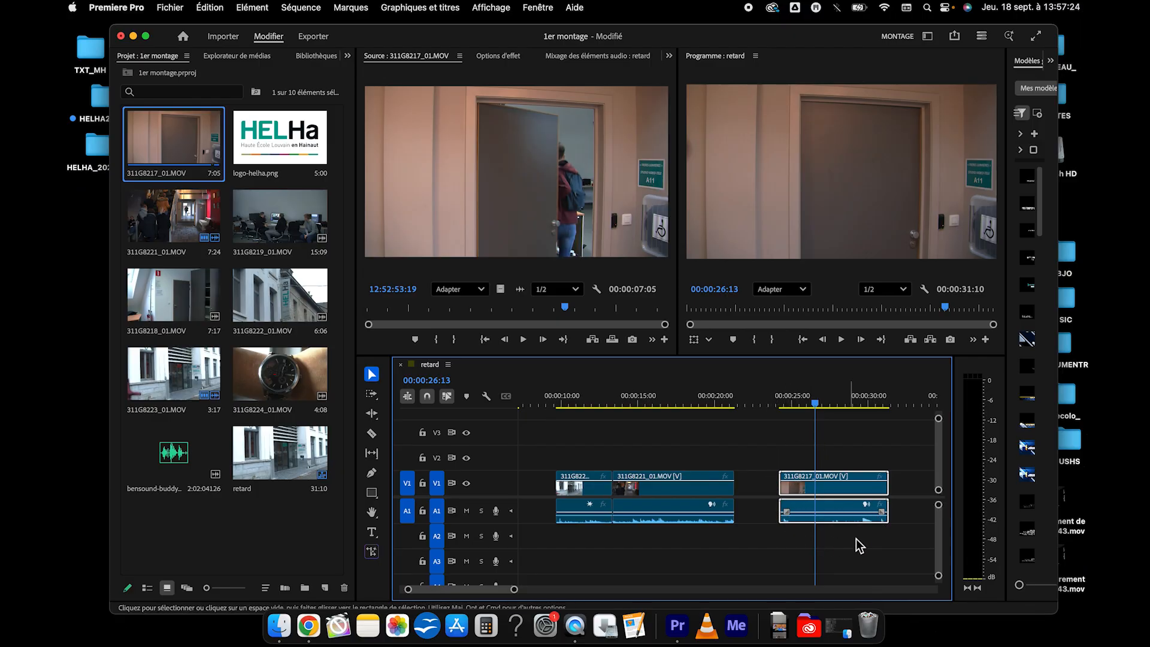
pyautogui.click(792, 406)
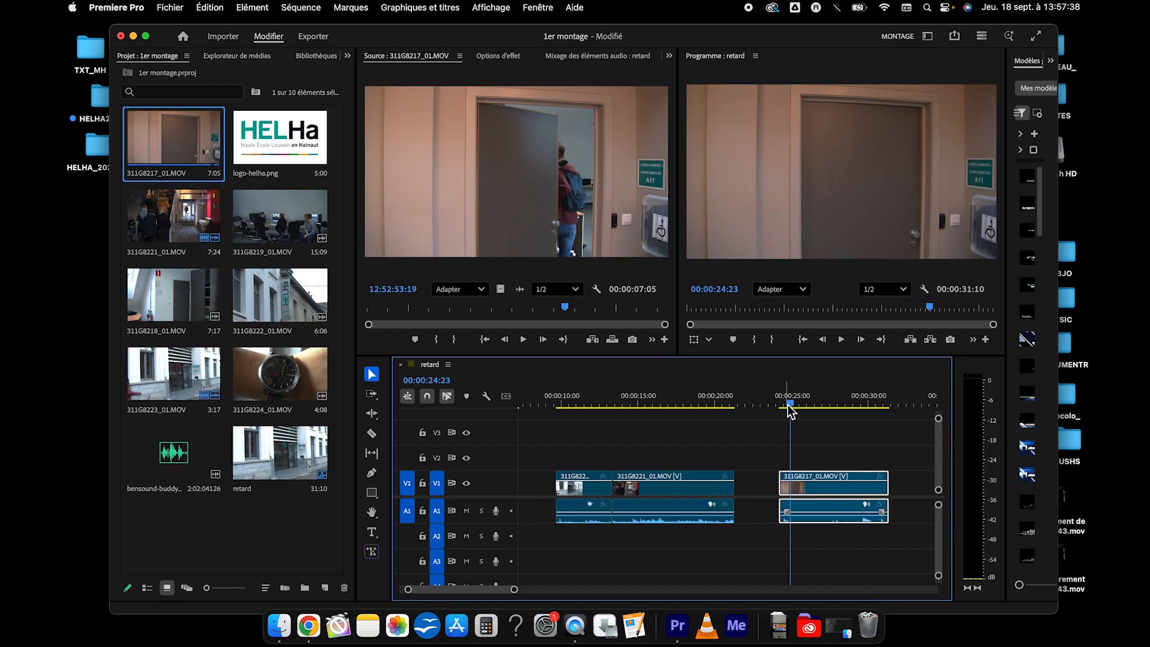
pyautogui.moveTo(792, 408); pyautogui.dragTo(785, 409)
pyautogui.press('space')
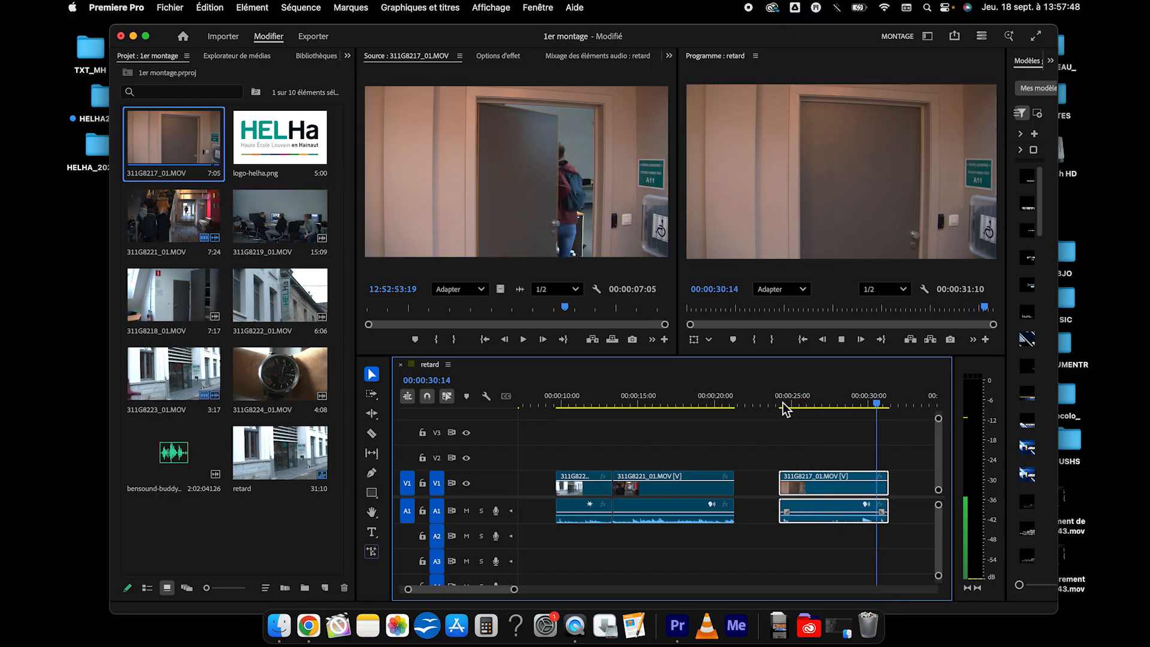
pyautogui.press('space')
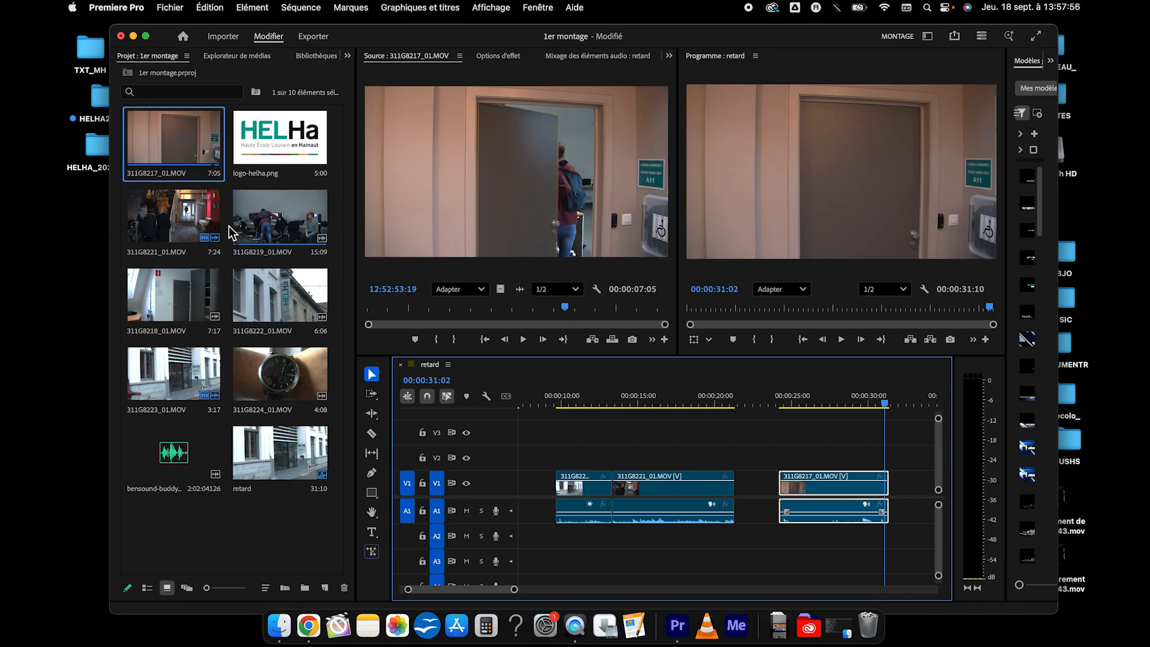
# Open 311G8218_01.MOV as the source and place it on V1 and A1 after the 311G8217_01.MOV clip, leaving a gap
pyautogui.click(178, 308)
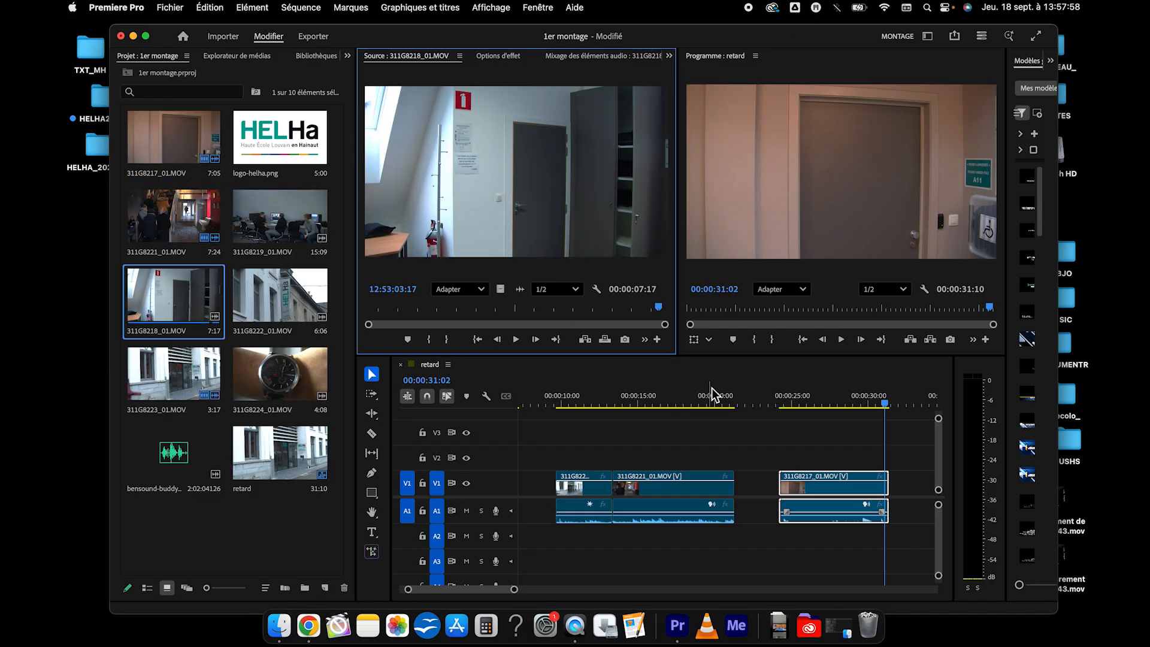
pyautogui.scroll(-4, 734, 430)
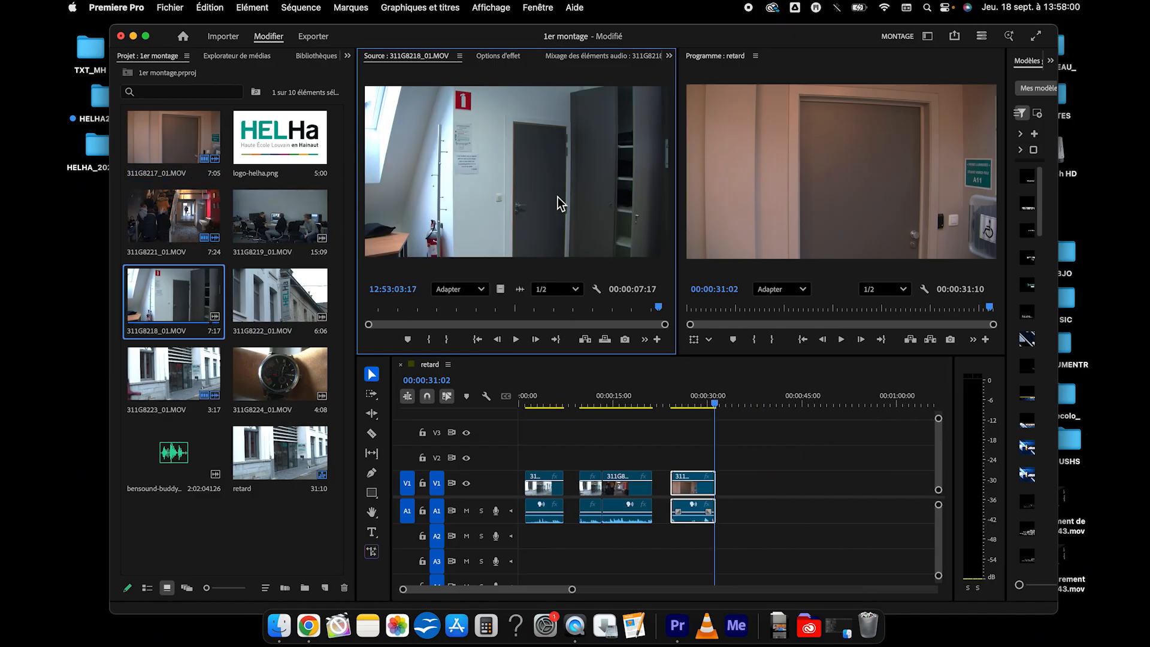
pyautogui.moveTo(560, 203); pyautogui.dragTo(514, 185)
pyautogui.click(687, 405)
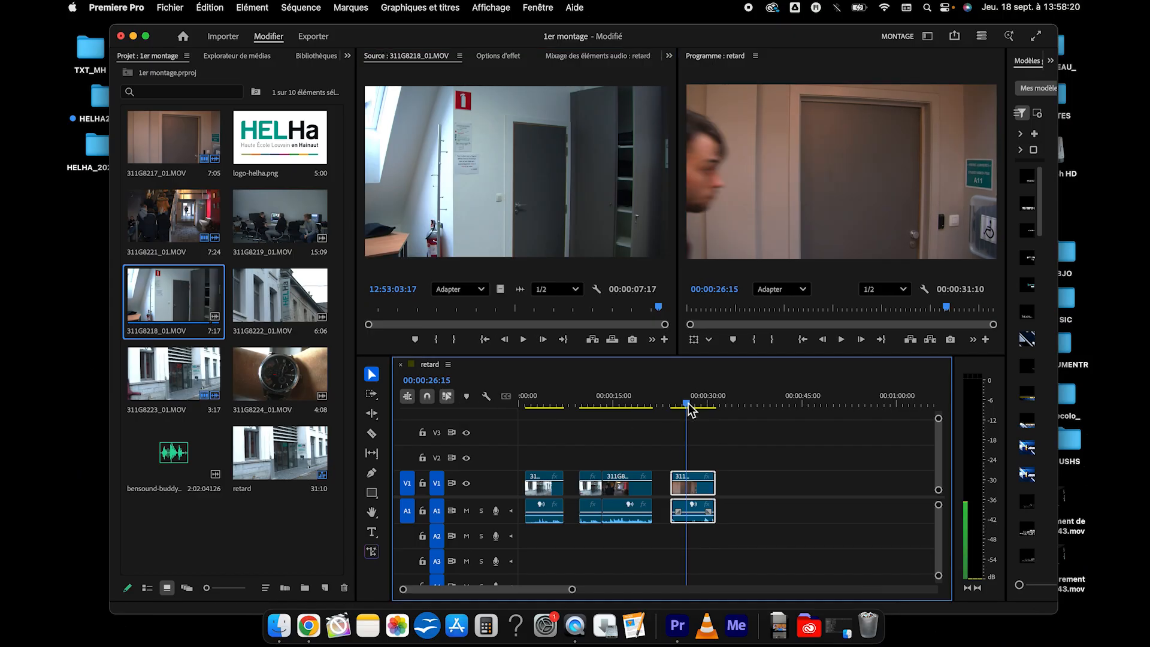
pyautogui.click(551, 225)
pyautogui.moveTo(550, 225); pyautogui.dragTo(741, 490)
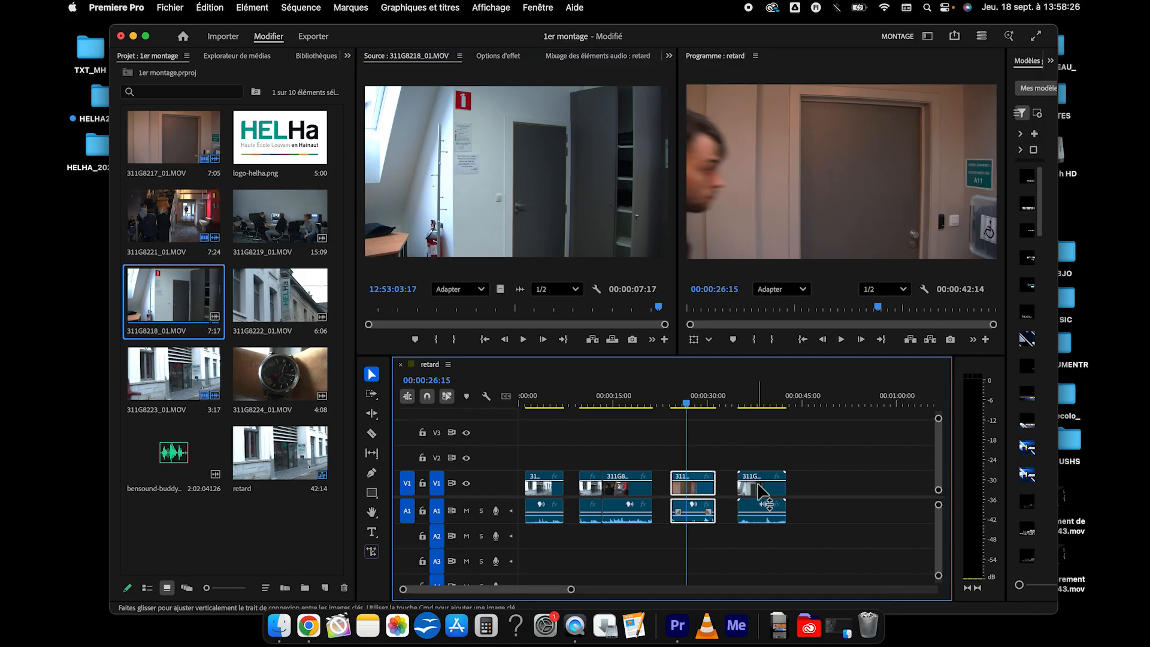
# Move the video part of the 311G8218_01.MOV clip from track V1 up to V2
pyautogui.click(754, 483)
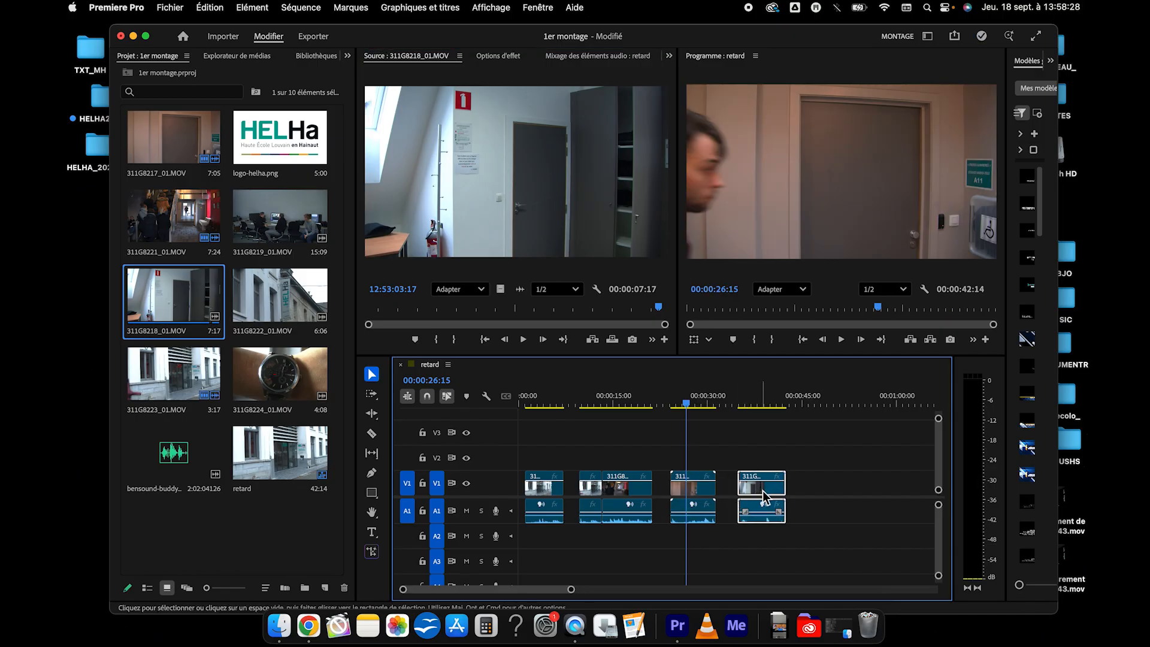
pyautogui.moveTo(764, 488)
pyautogui.mouseDown()
pyautogui.moveTo(807, 459)
pyautogui.moveTo(863, 461)
pyautogui.moveTo(741, 466)
pyautogui.moveTo(763, 468)
pyautogui.mouseUp()
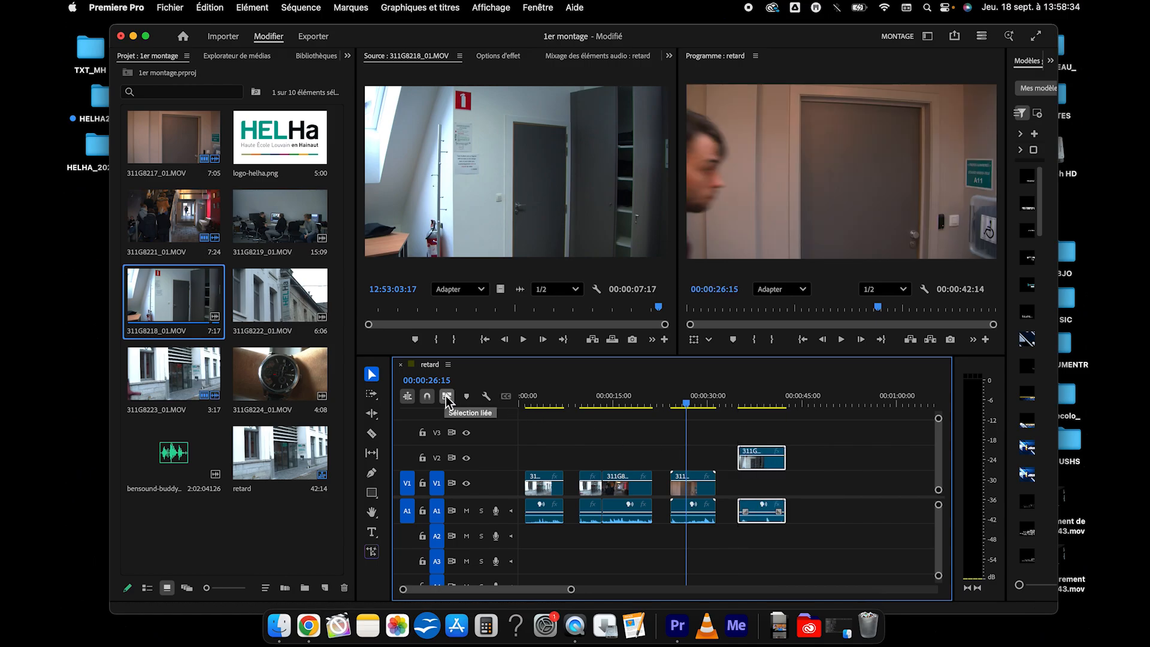
# Turn off linked selection and shift only the 311G8218_01.MOV video on V2 to start where its audio ends
pyautogui.click(447, 398)
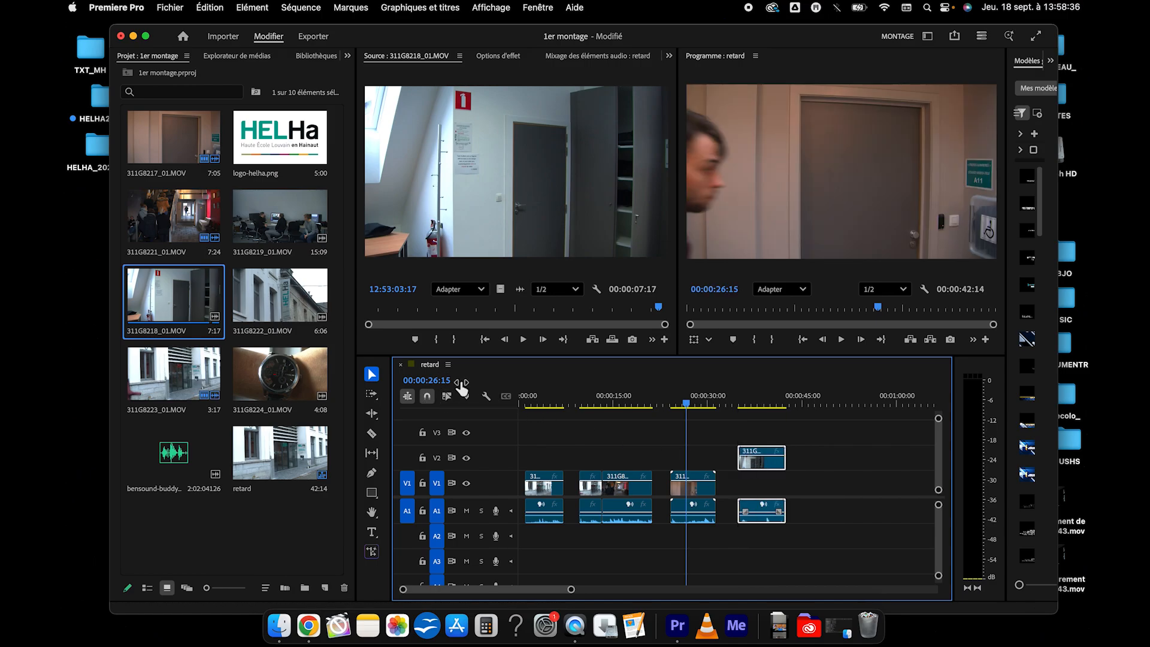
pyautogui.click(818, 449)
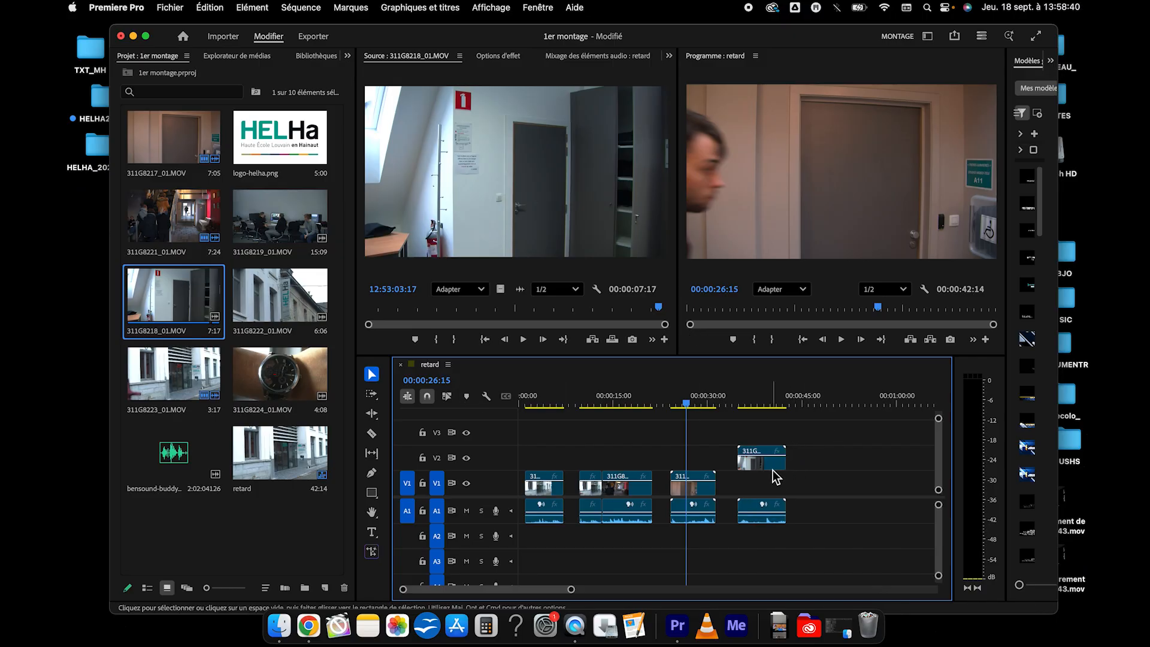
pyautogui.moveTo(772, 470); pyautogui.dragTo(823, 471)
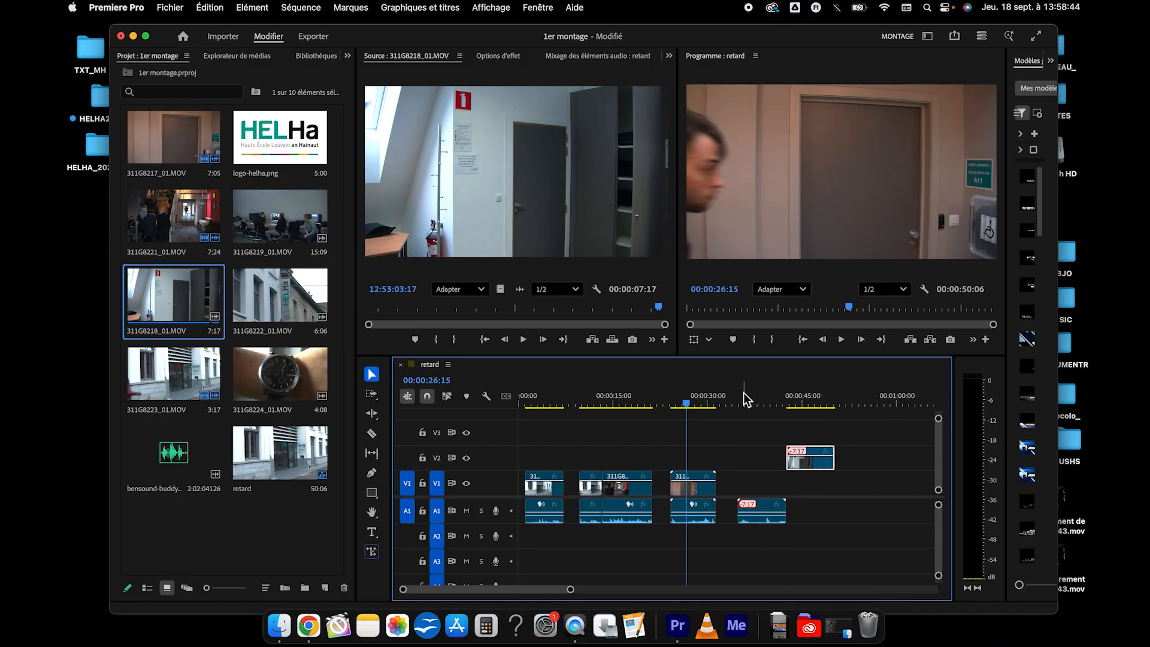
# Play the sequence from 00:00:34:08 to check the separated audio and video of 311G8218_01.MOV
pyautogui.click(747, 403)
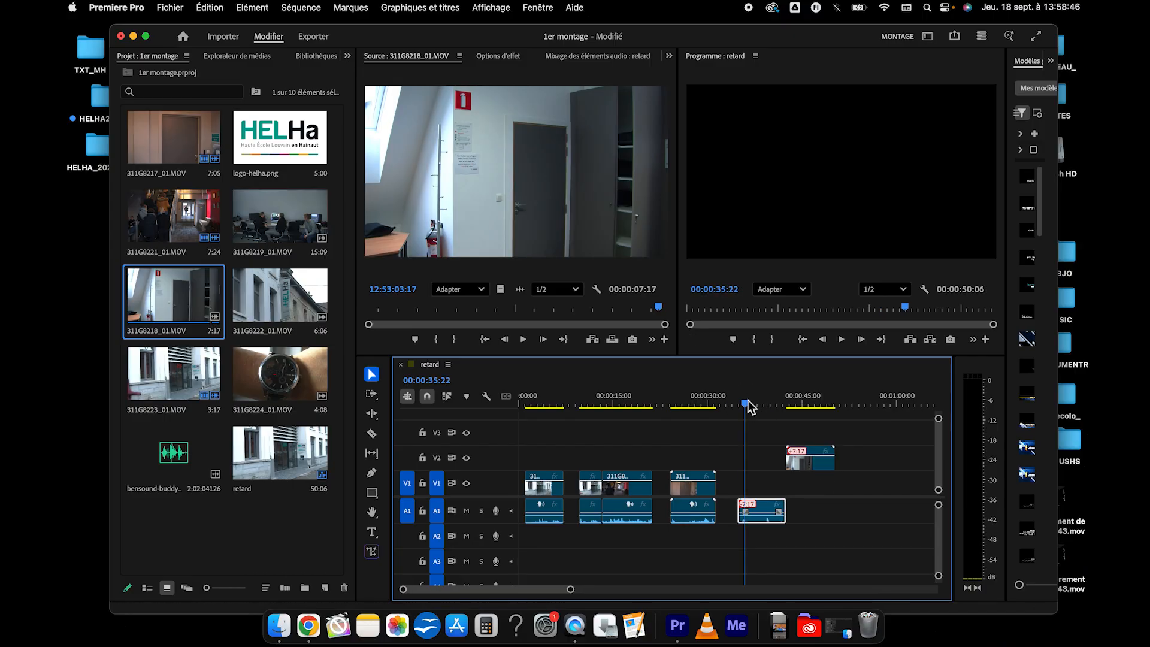
pyautogui.click(736, 403)
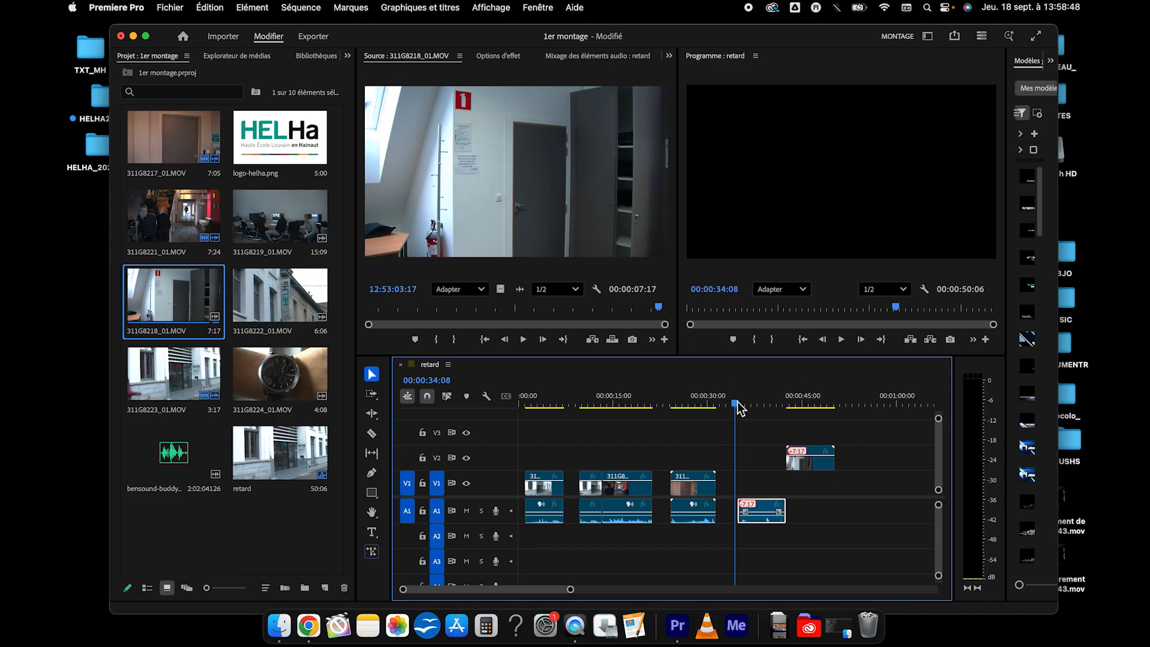
pyautogui.press('space')
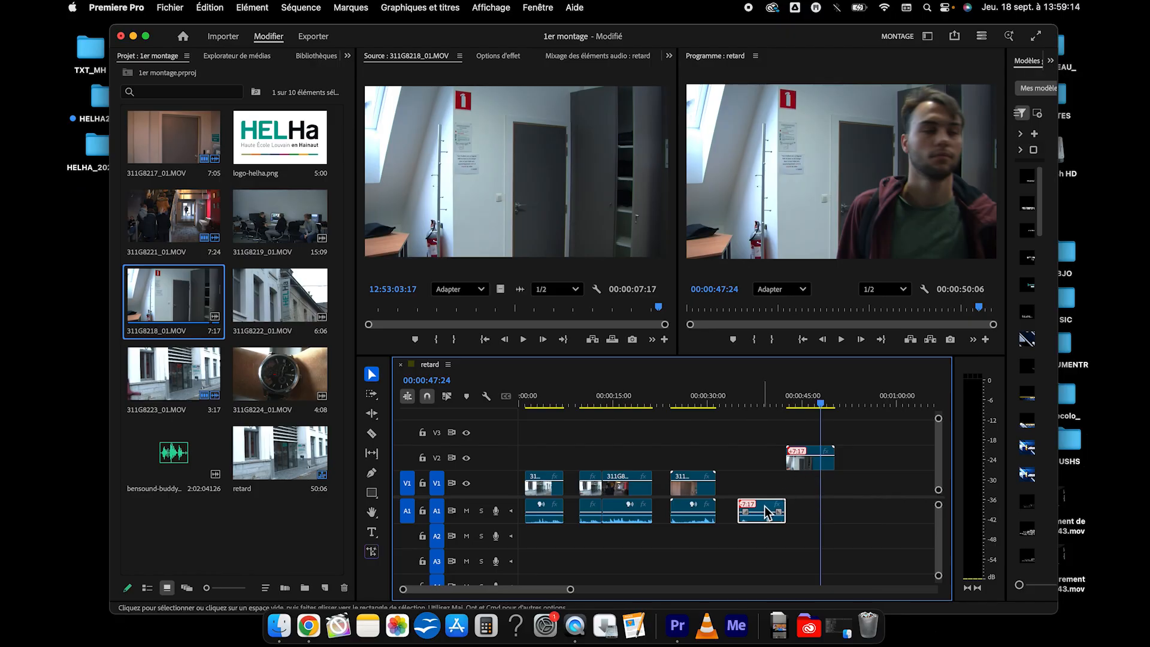
# Move the 311G8218_01.MOV video on V2 back into sync above its audio clip
pyautogui.moveTo(766, 511)
pyautogui.mouseDown()
pyautogui.moveTo(780, 495)
pyautogui.moveTo(766, 508)
pyautogui.mouseUp()
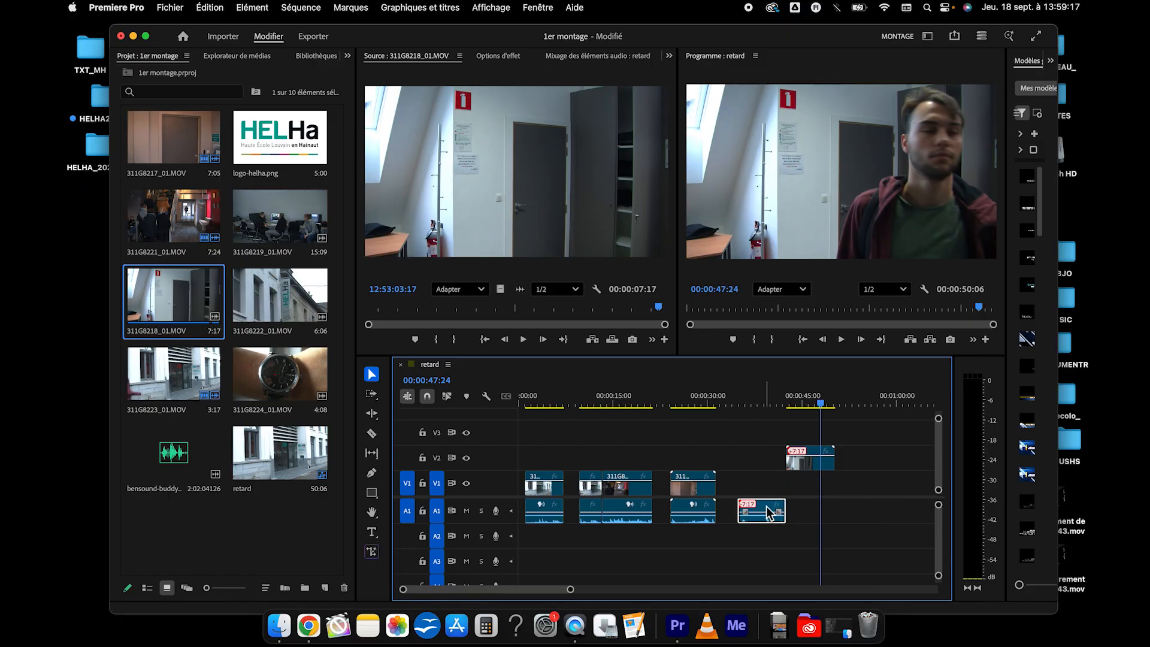
pyautogui.click(798, 466)
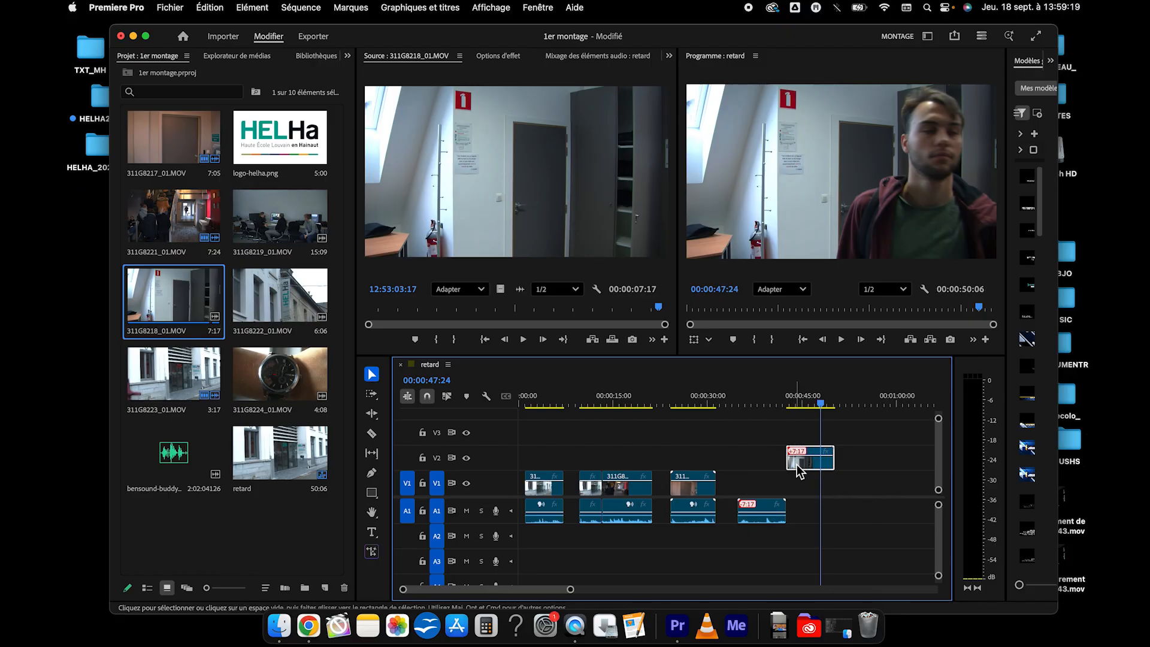
pyautogui.click(761, 442)
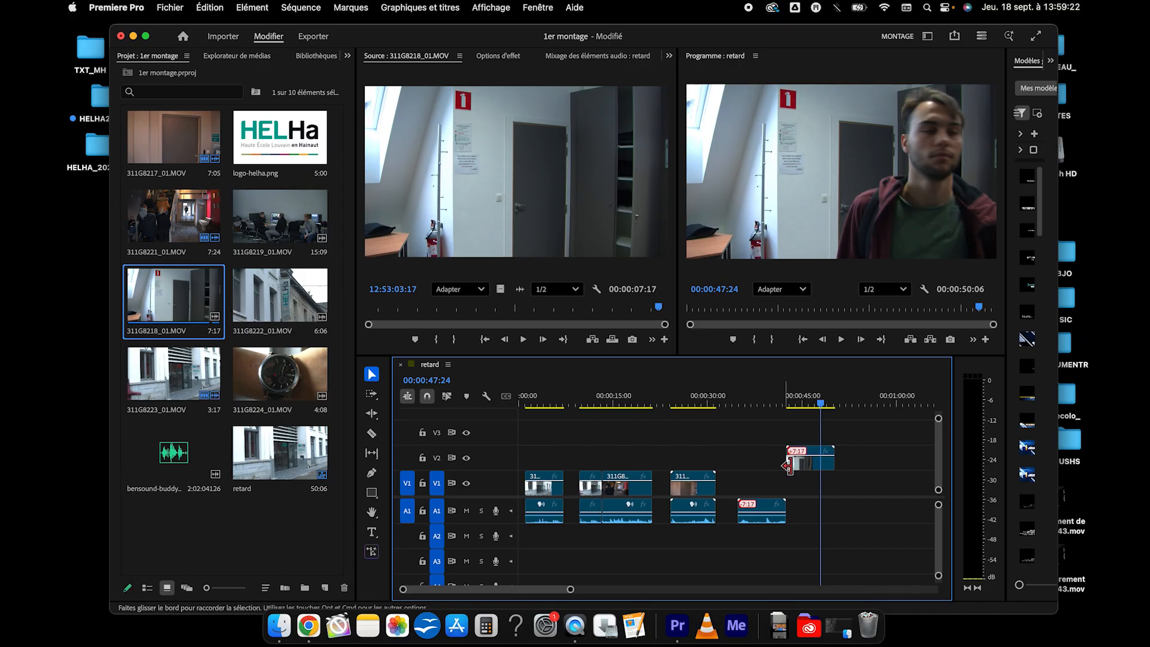
pyautogui.moveTo(800, 469); pyautogui.dragTo(758, 460)
pyautogui.click(756, 405)
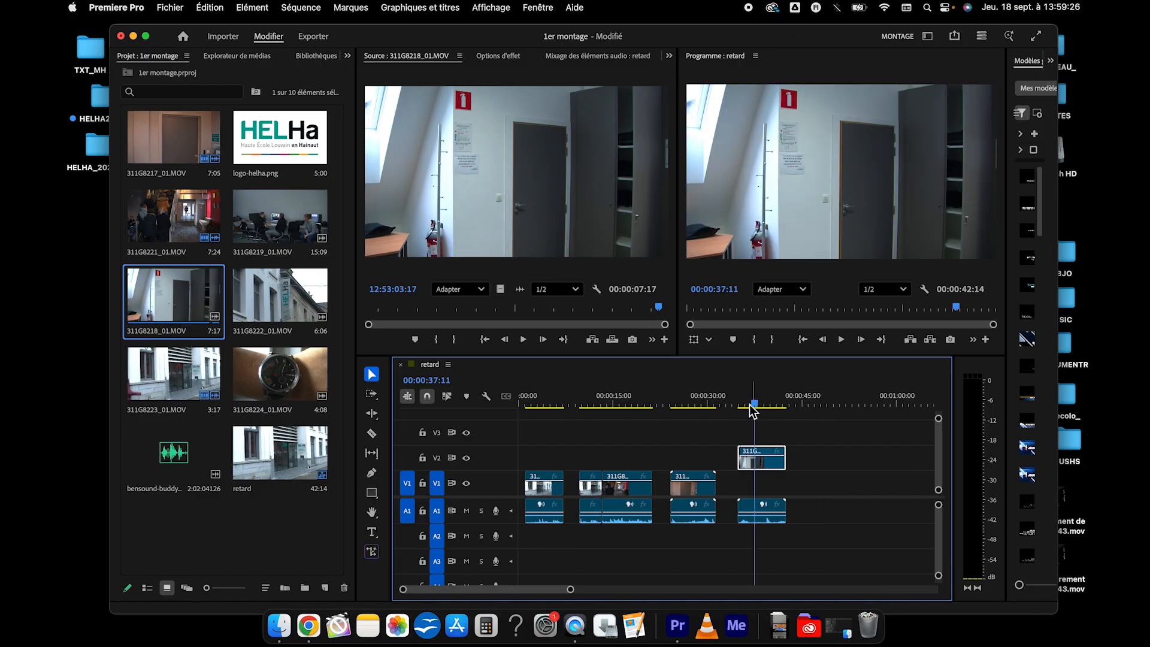
# Turn linked selection back on and move the 311G8217_01.MOV clip directly against the end of the 311G8221_01.MOV clip
pyautogui.click(700, 458)
pyautogui.click(709, 489)
pyautogui.moveTo(709, 489); pyautogui.dragTo(687, 494)
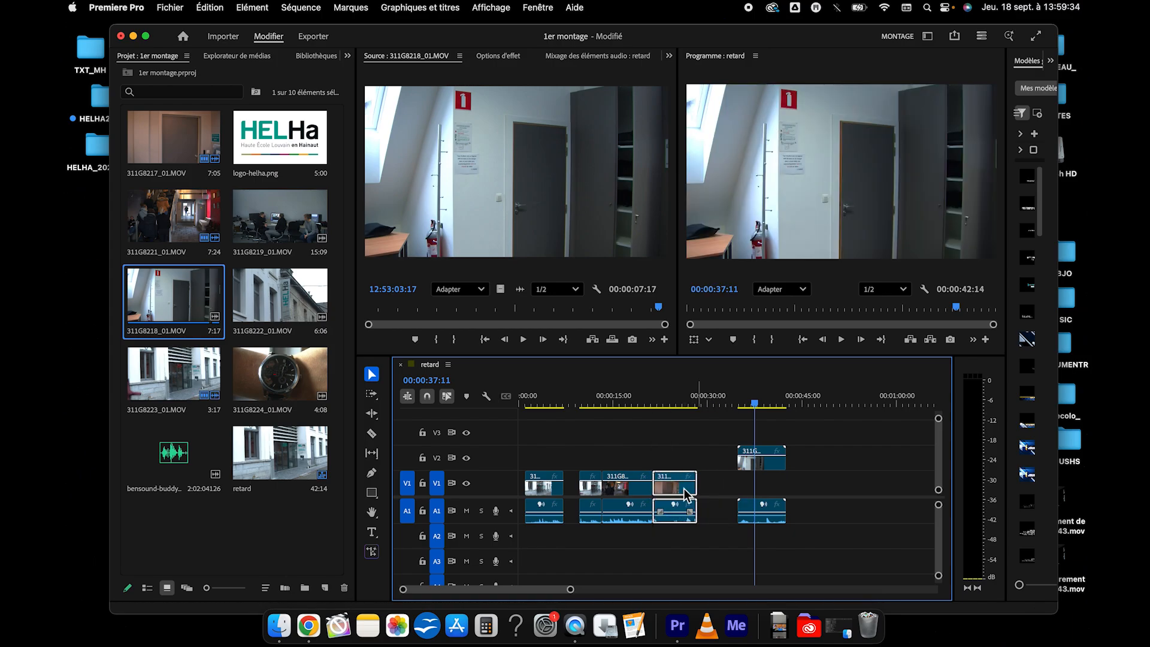
# Move the 311G8218_01.MOV video back down to track V1 and set the playhead at 00:00:37:21, as the door opens
pyautogui.click(670, 395)
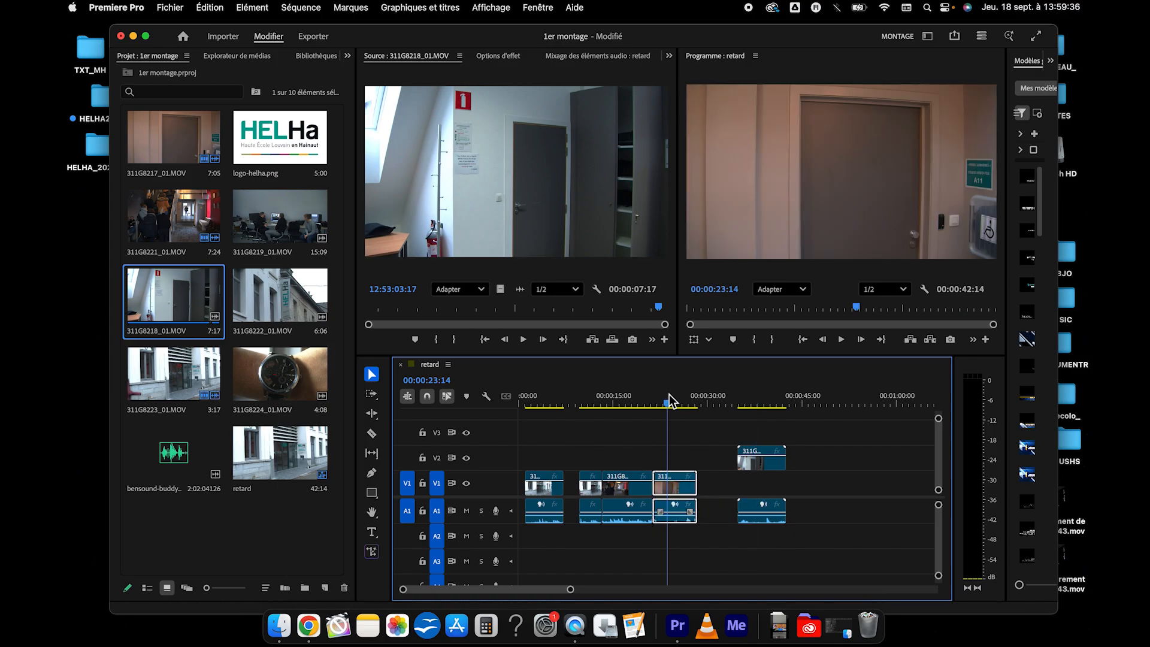
pyautogui.moveTo(762, 465); pyautogui.dragTo(765, 489)
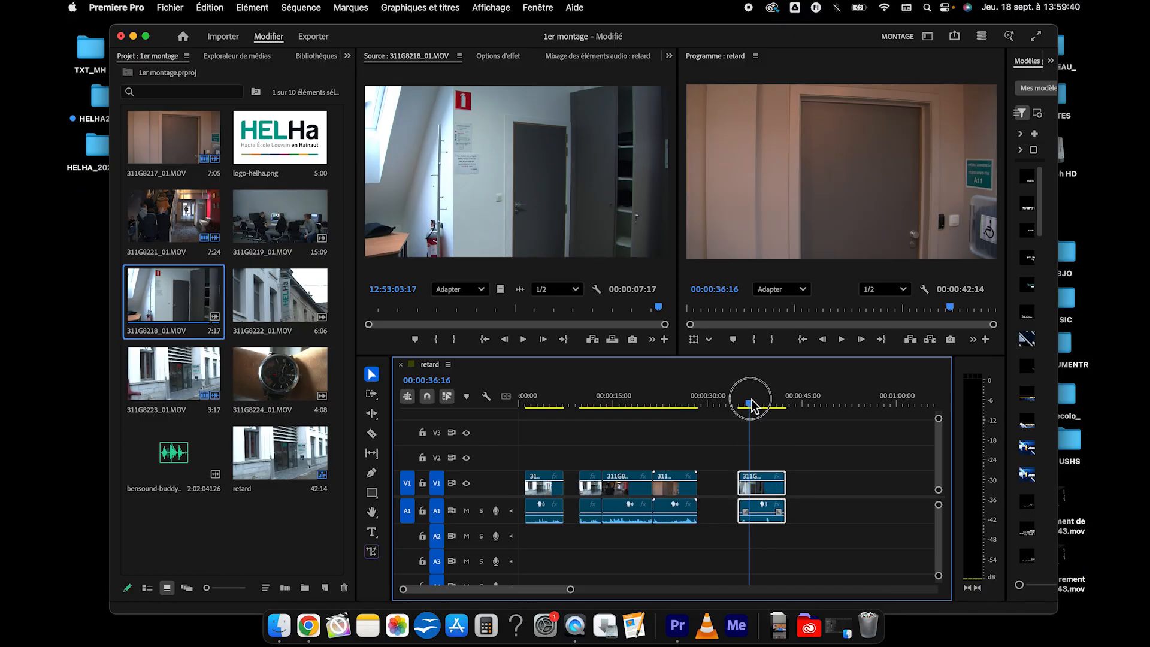
pyautogui.click(749, 399)
pyautogui.click(761, 400)
pyautogui.moveTo(761, 400); pyautogui.dragTo(757, 400)
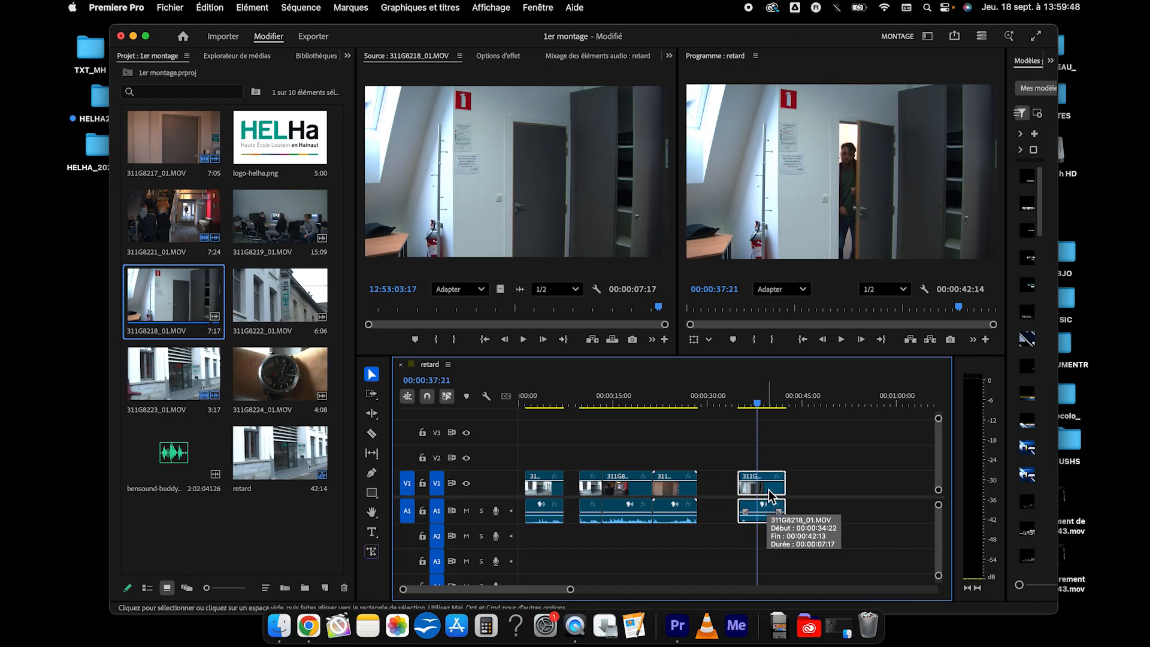
# Delete the 311G8218_01.MOV clip from the sequence and play the remaining clips from the start of the montage
pyautogui.press('Delete')
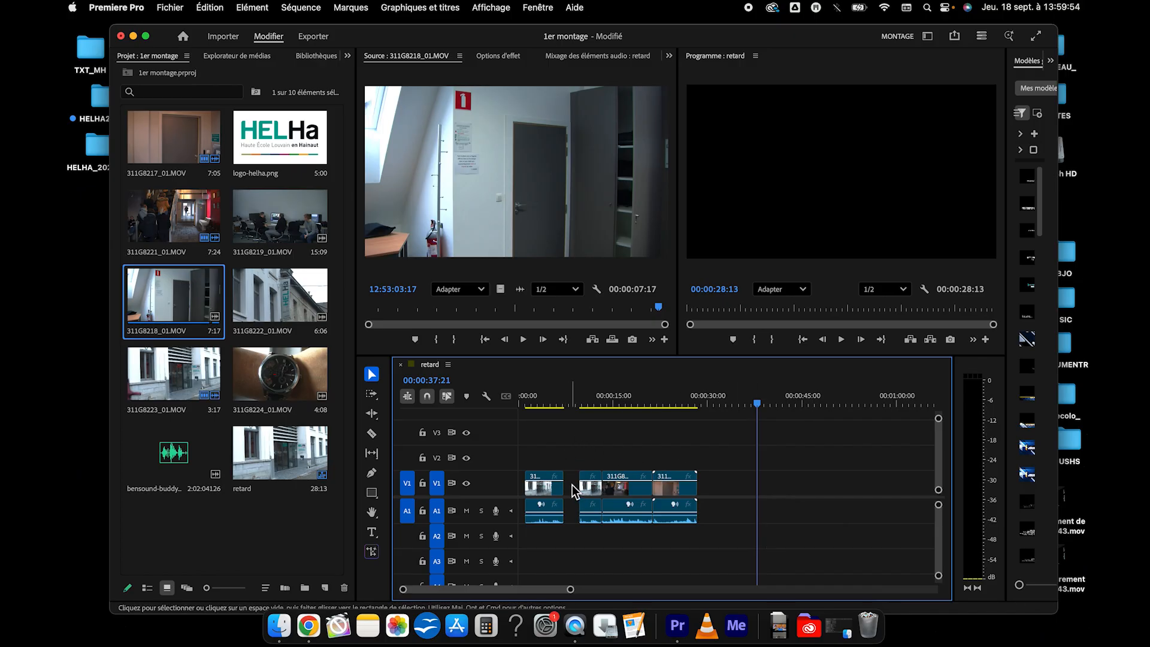
pyautogui.click(552, 403)
pyautogui.press('space')
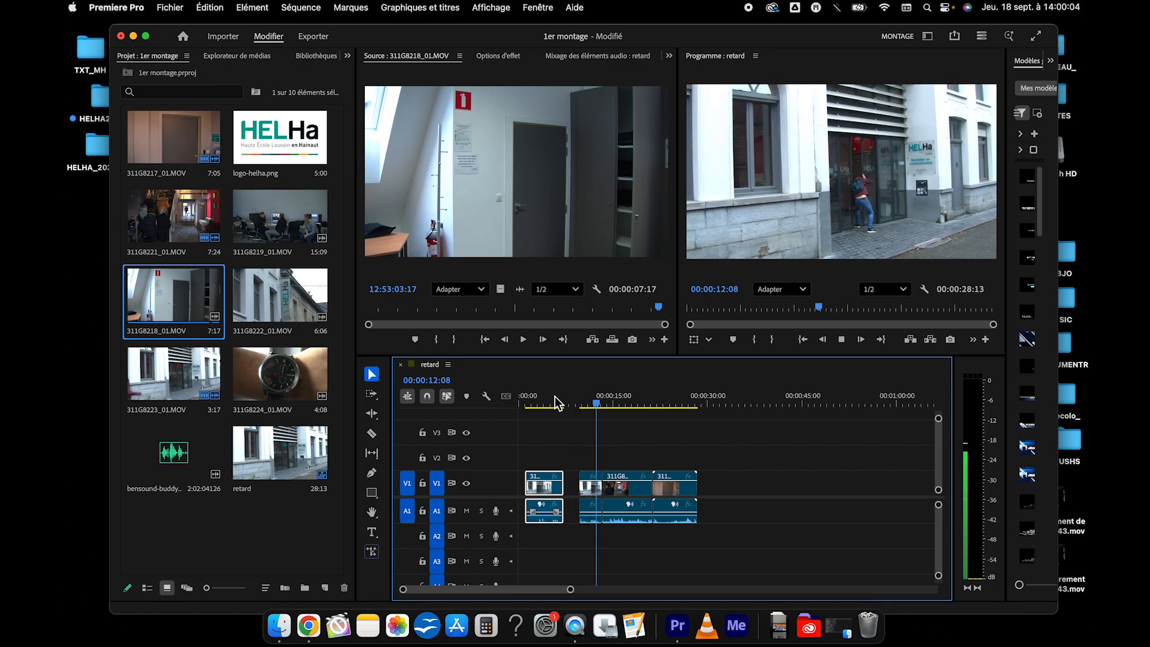
pyautogui.press('space')
# Close the empty gap between the two 311G8223_01.MOV clips on V1
pyautogui.scroll(5, 563, 438)
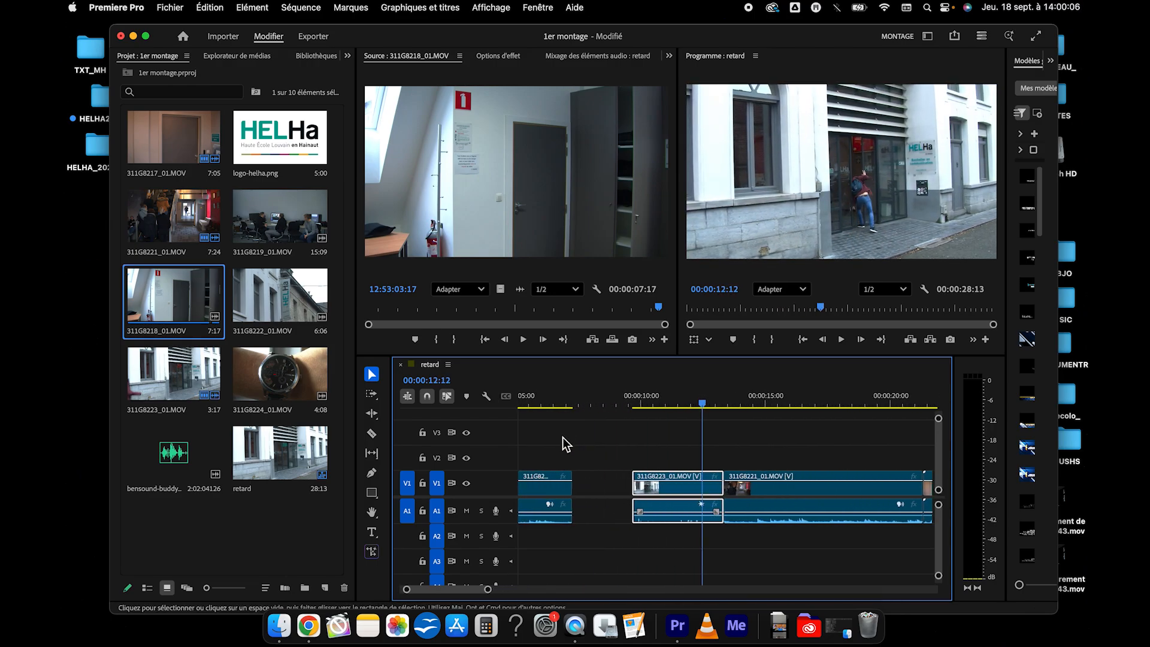
pyautogui.scroll(-5, 562, 438)
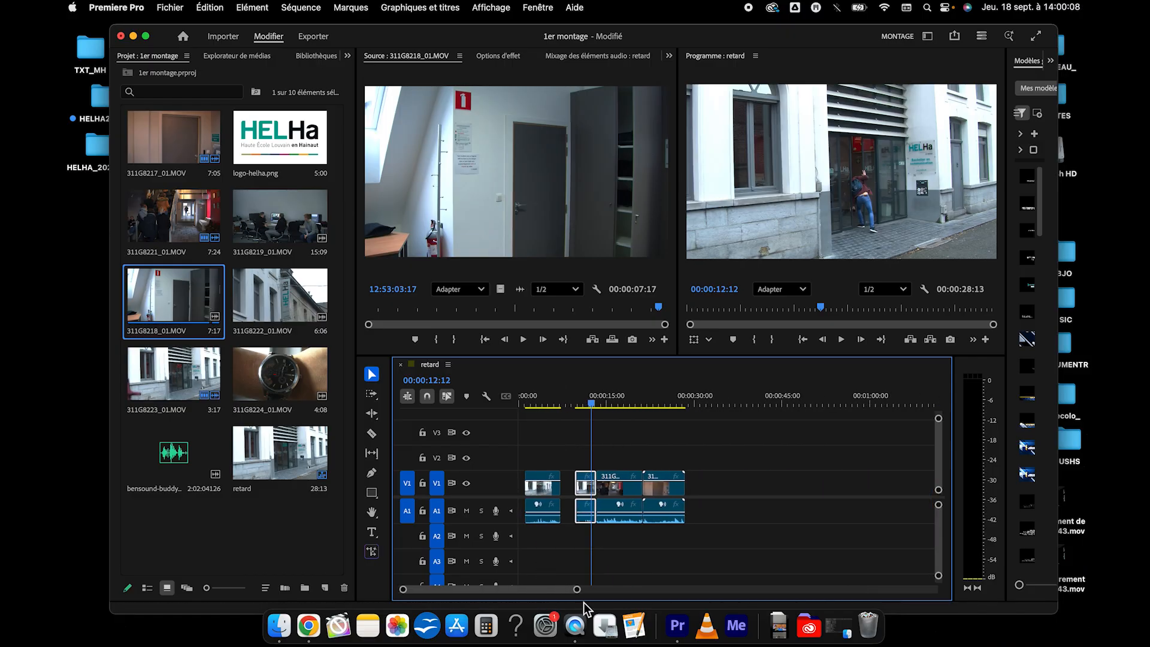
pyautogui.moveTo(578, 593)
pyautogui.mouseDown()
pyautogui.moveTo(542, 591)
pyautogui.moveTo(614, 584)
pyautogui.moveTo(570, 584)
pyautogui.mouseUp()
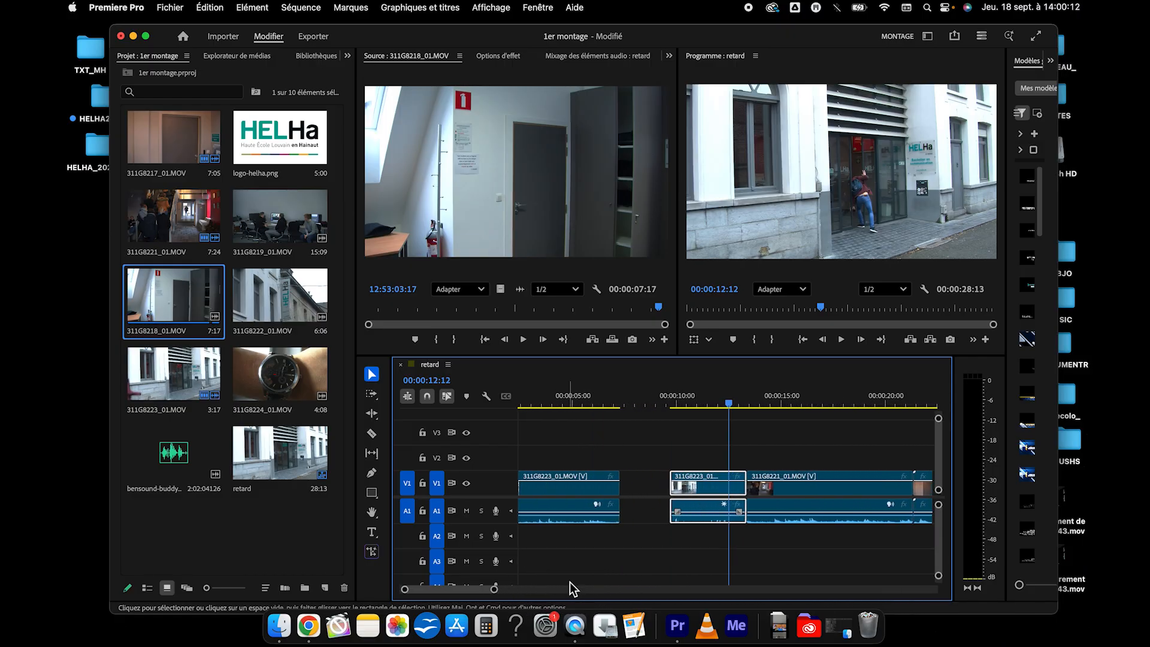
pyautogui.click(642, 483)
pyautogui.press('Delete')
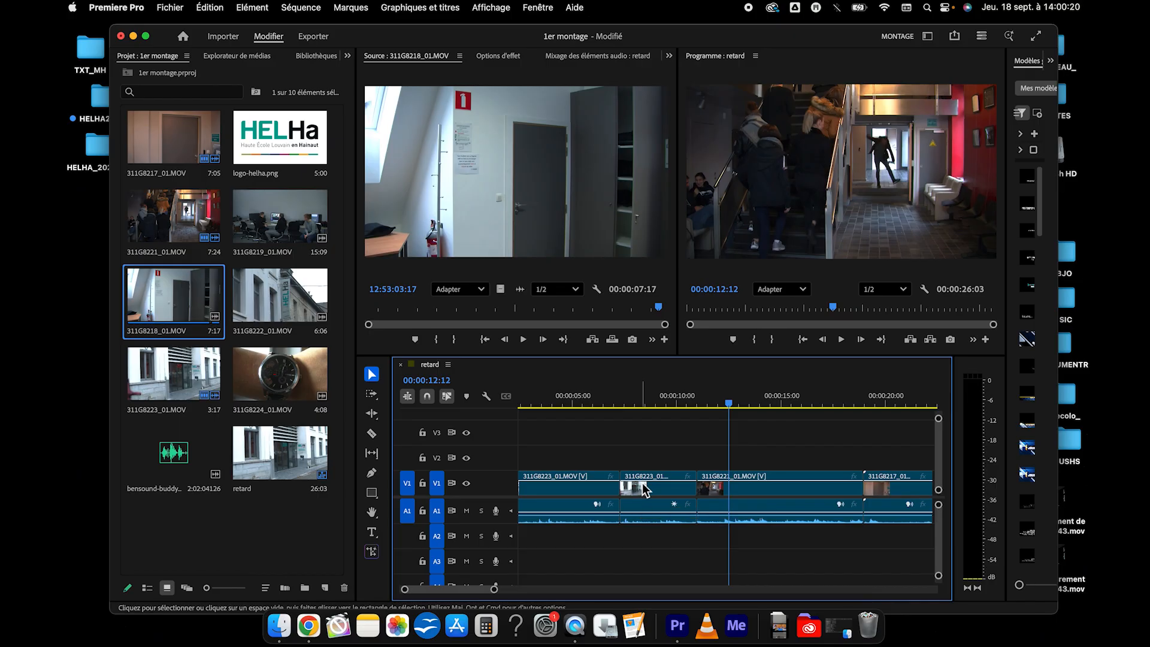
# Set the playhead at 00:00:19:19 in the 311G8217_01.MOV clip and save the project
pyautogui.press('-')
pyautogui.press('-')
pyautogui.press('-')
pyautogui.press('-')
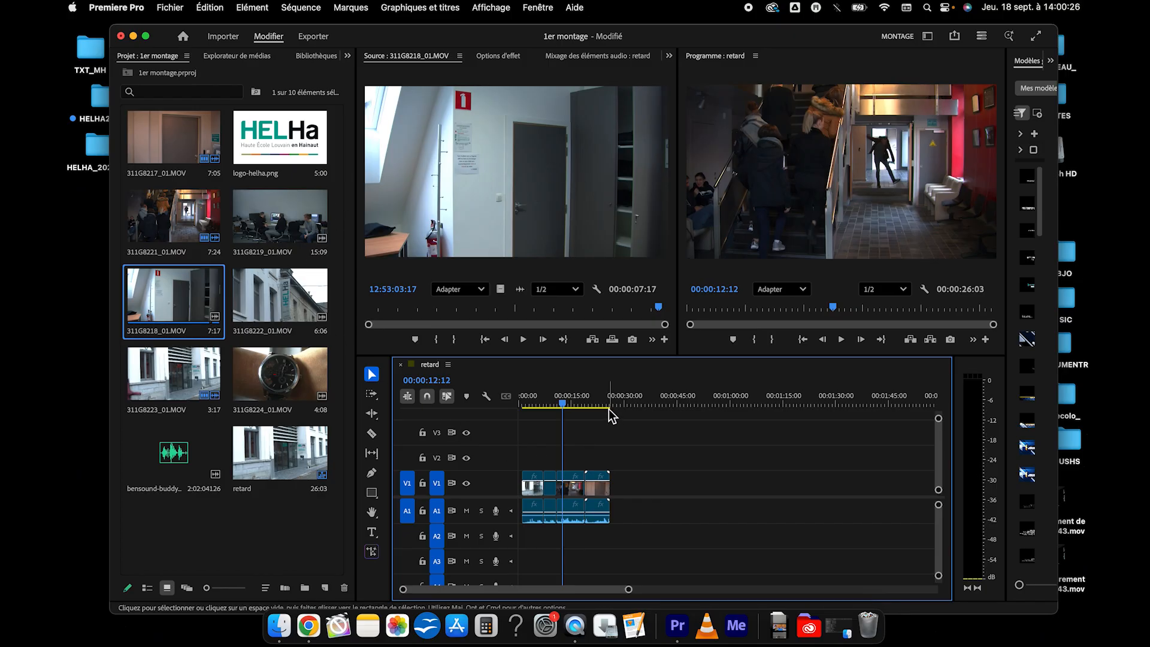
pyautogui.click(588, 400)
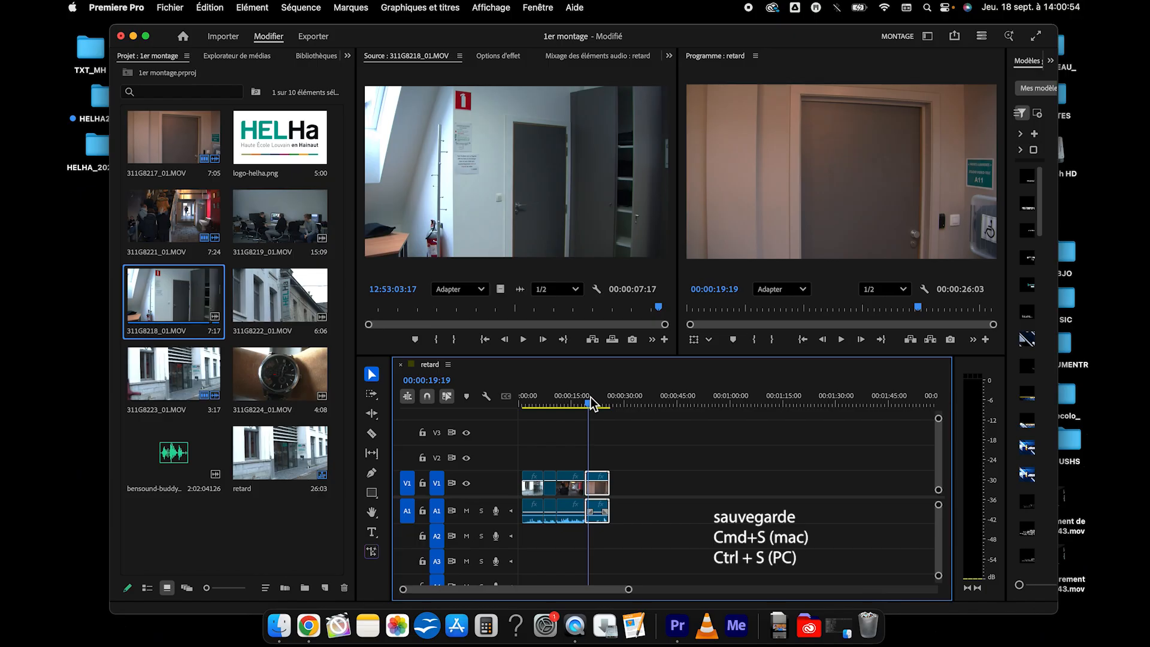
pyautogui.press('super+s')
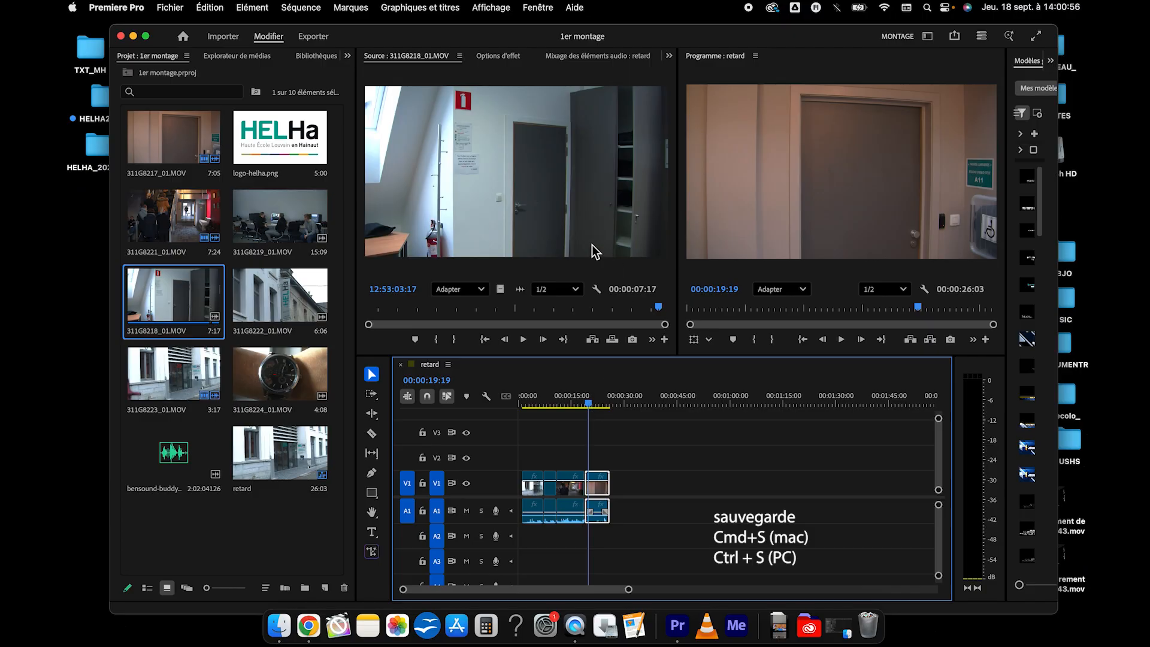
# Add the full 311G8222_01.MOV and 311G8224_01.MOV rushes one after the other at the end of the montage on V1
pyautogui.click(600, 404)
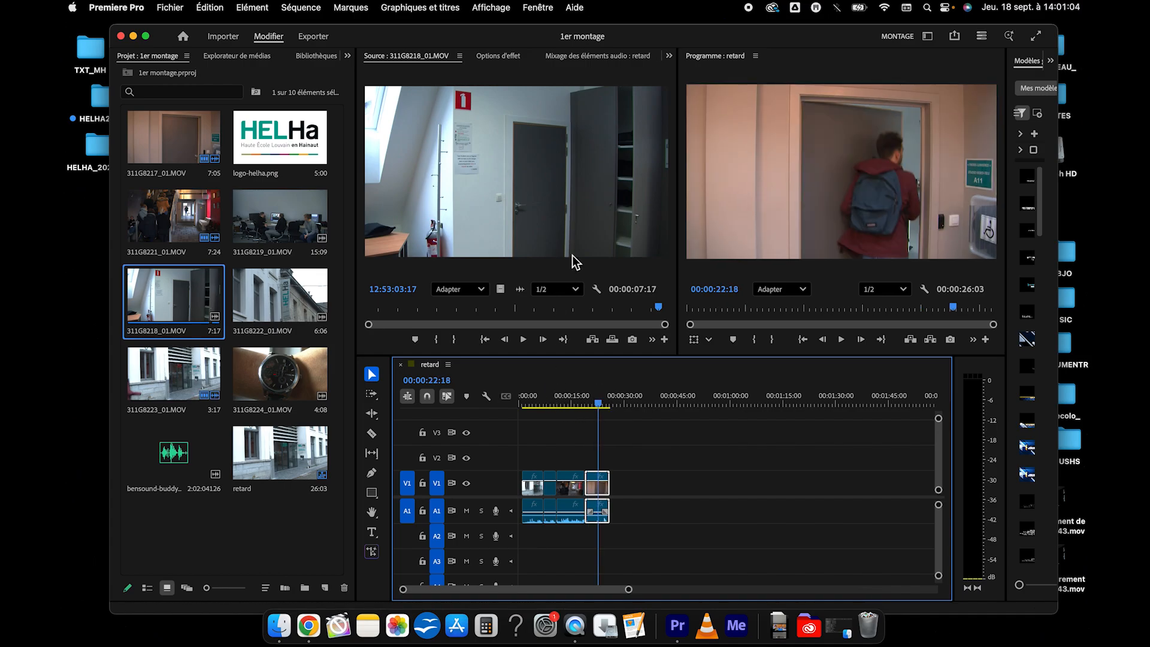
pyautogui.doubleClick(279, 302)
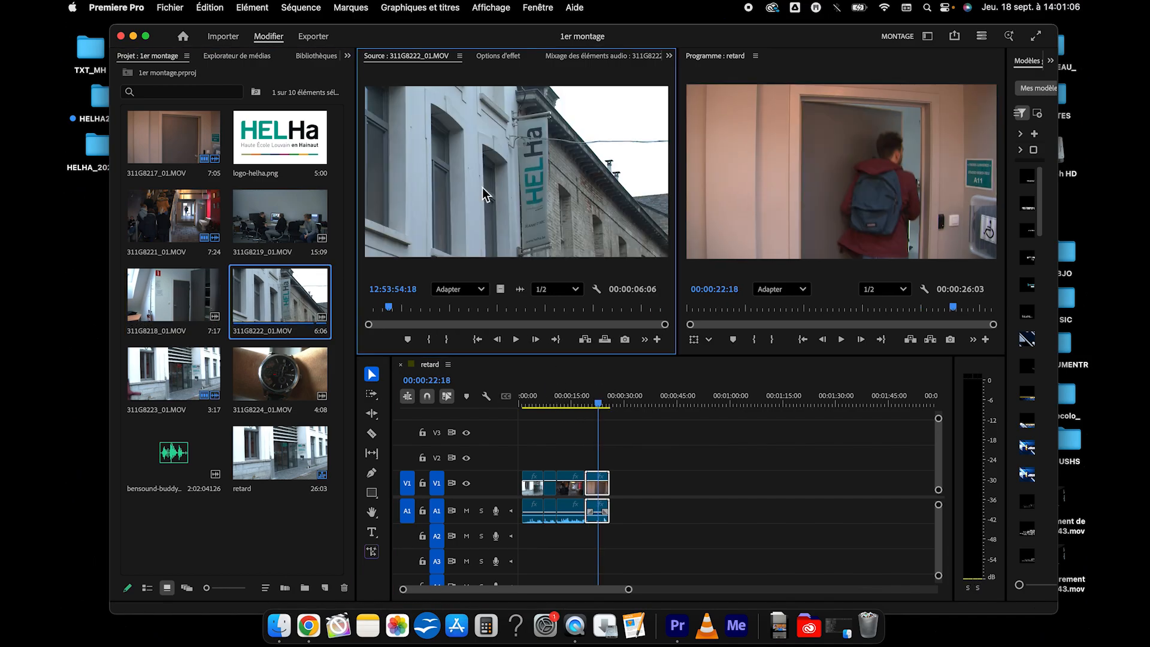
pyautogui.moveTo(483, 192); pyautogui.dragTo(614, 480)
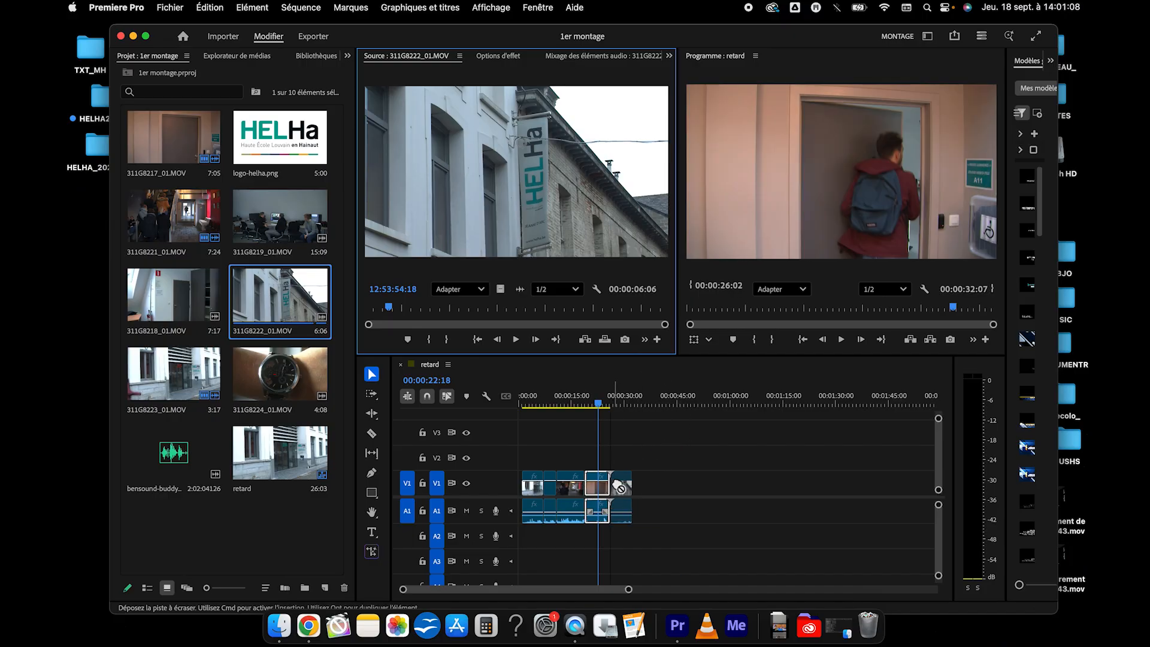
pyautogui.doubleClick(278, 383)
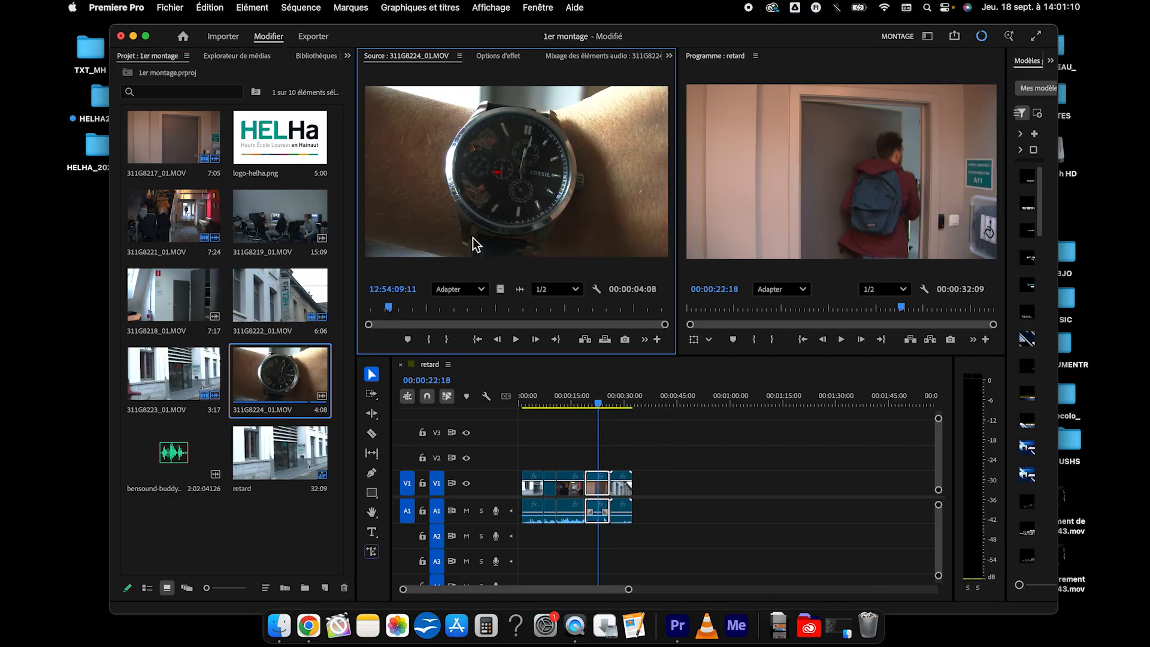
pyautogui.moveTo(518, 202); pyautogui.dragTo(650, 486)
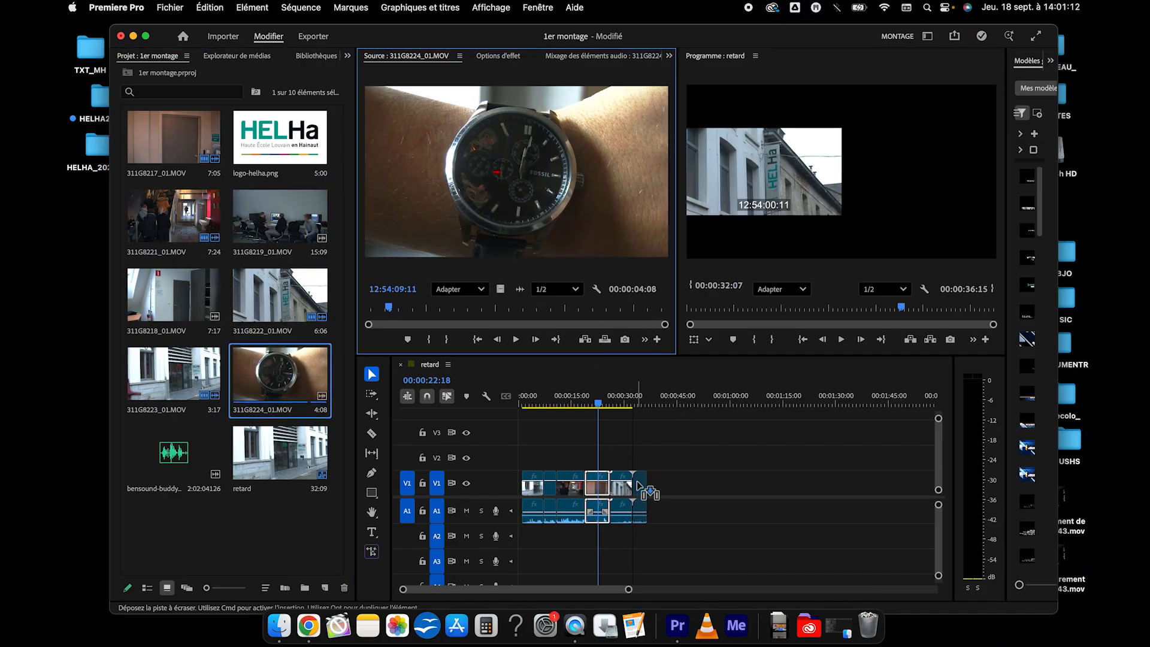
# Shorten the end of the 311G8224_01.MOV clip so the sequence lasts 00:00:35:03, and save the project
pyautogui.scroll(5, 659, 486)
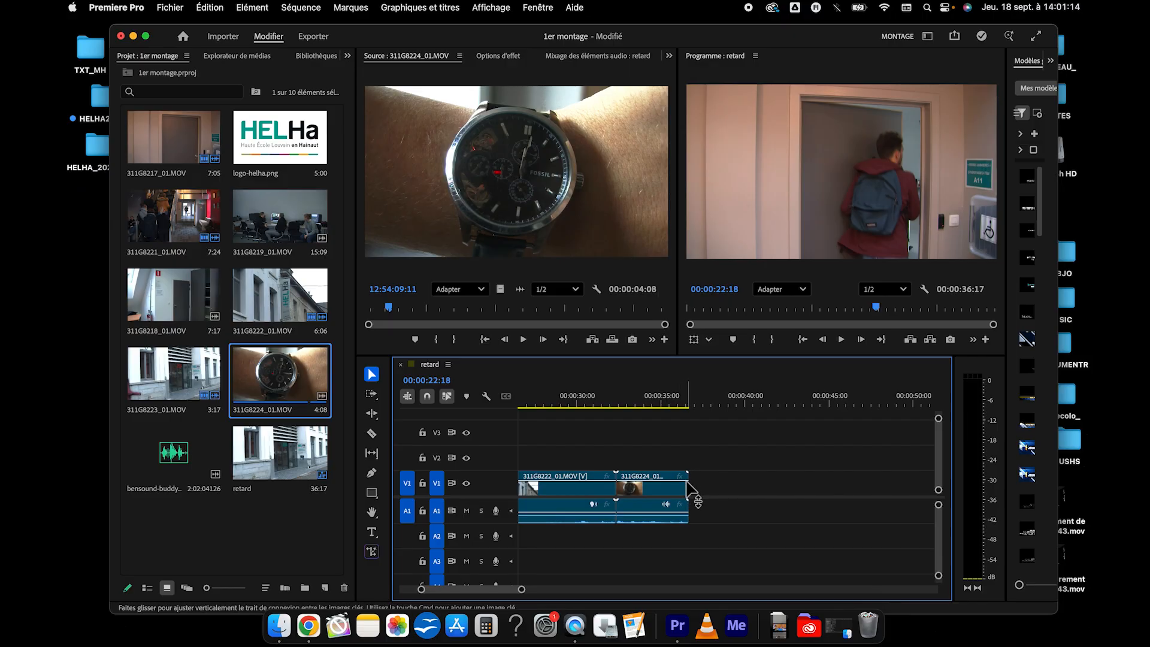
pyautogui.moveTo(688, 480); pyautogui.dragTo(661, 480)
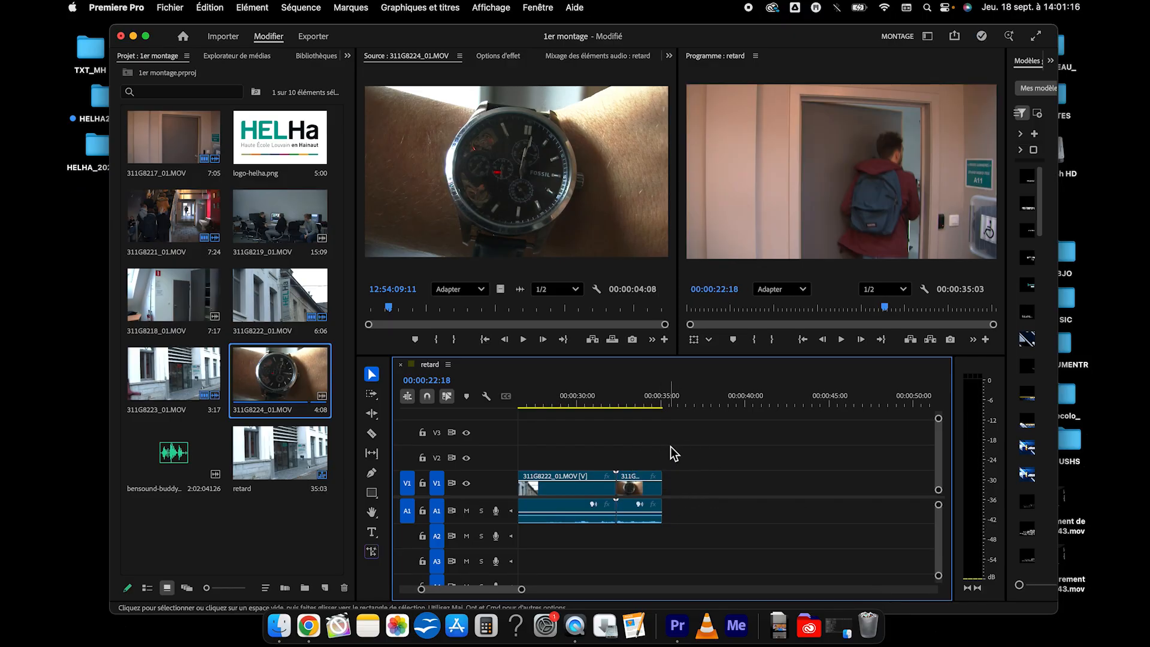
pyautogui.scroll(-3, 671, 450)
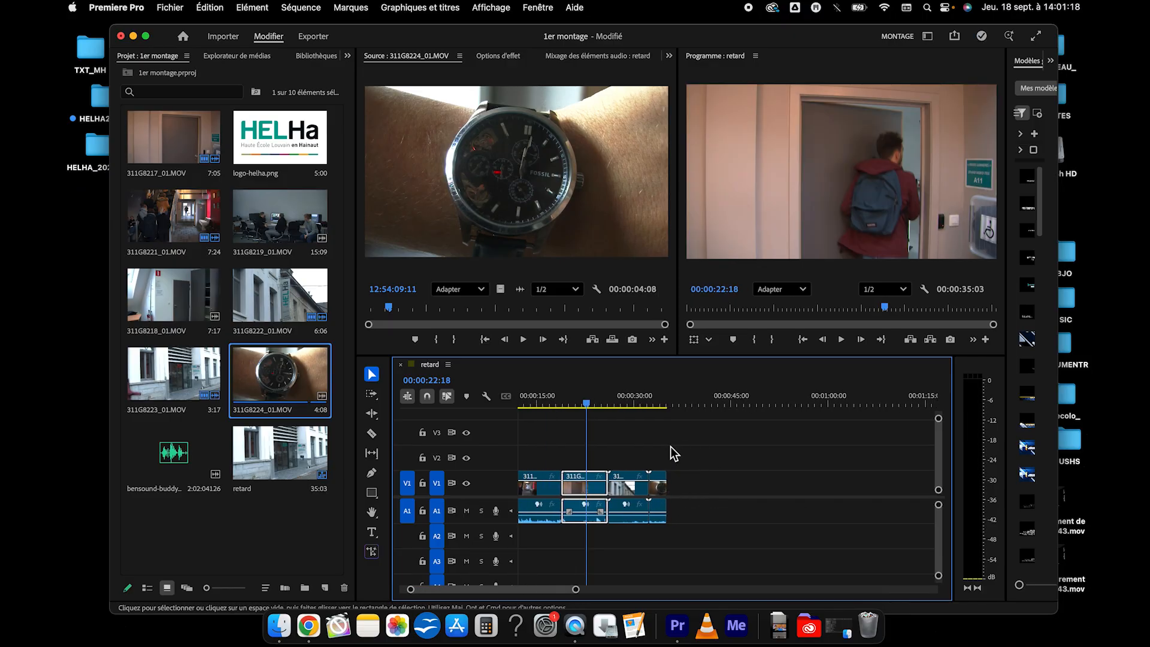
pyautogui.press('super+s')
pyautogui.hscroll(-2, 671, 447)
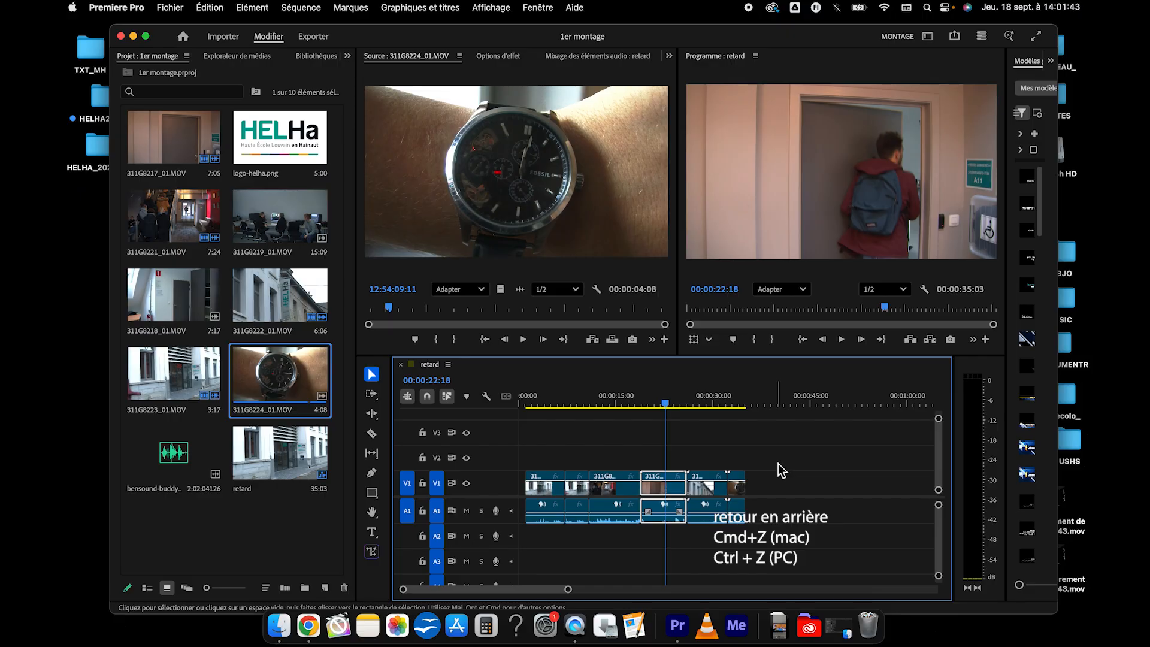
# Undo the 311G8224_01.MOV trim, both added rushes, the gap removal and the deletion of the 311G8218_01.MOV clip
pyautogui.press('super+z')
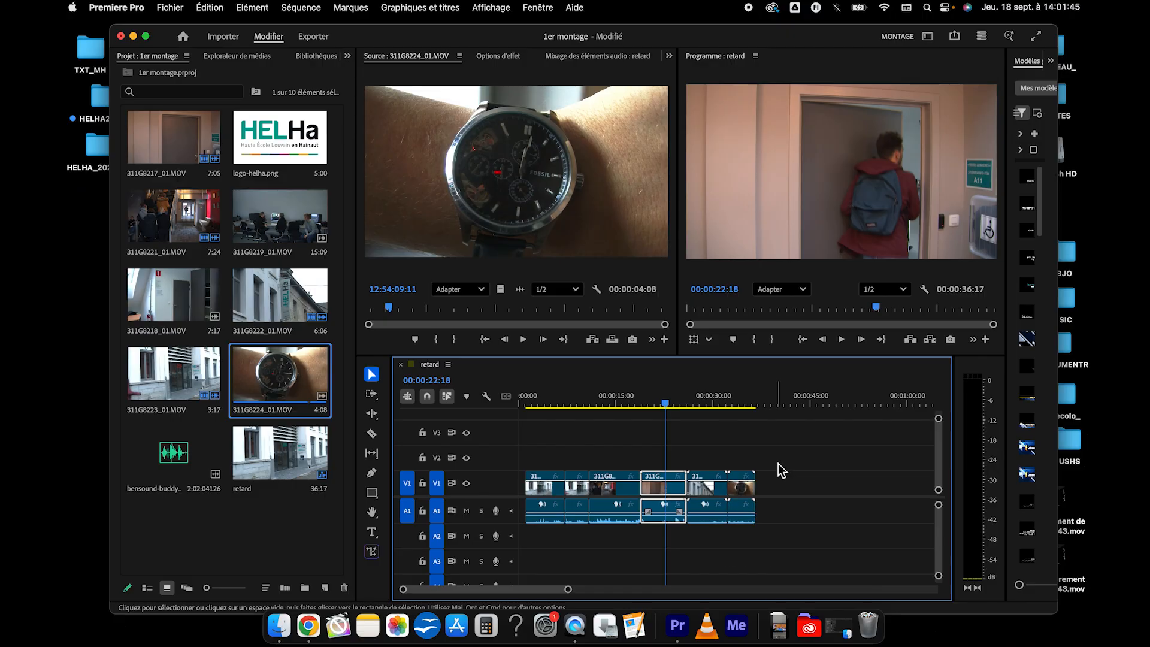
pyautogui.press('super+z')
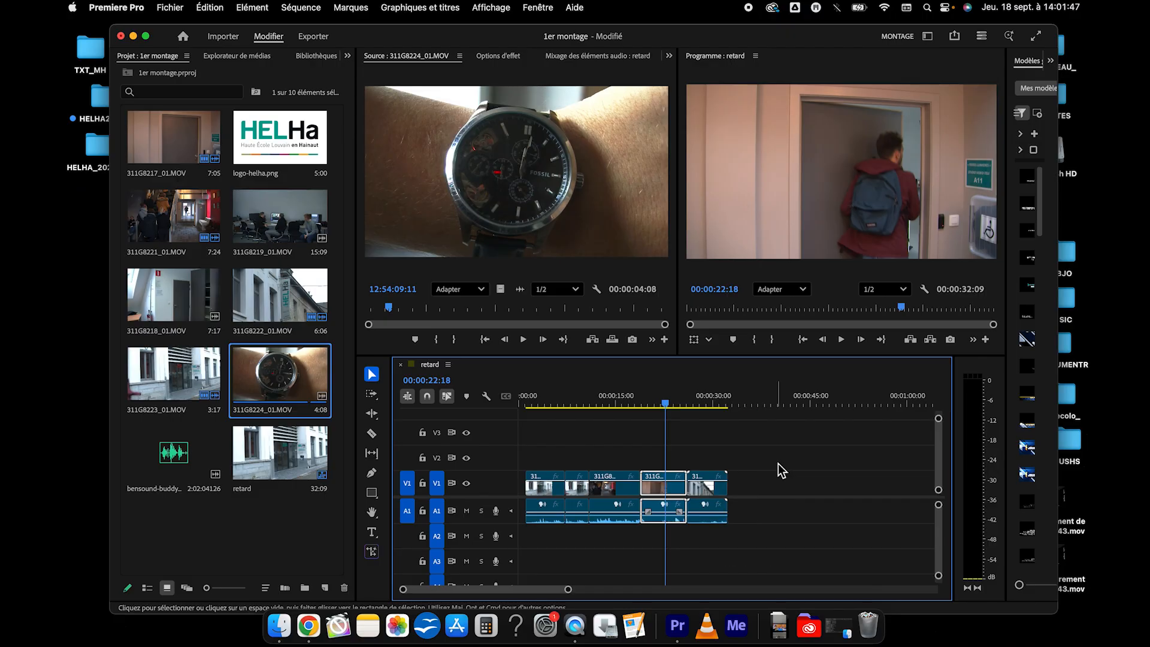
pyautogui.press('super+z')
pyautogui.press('super+z')
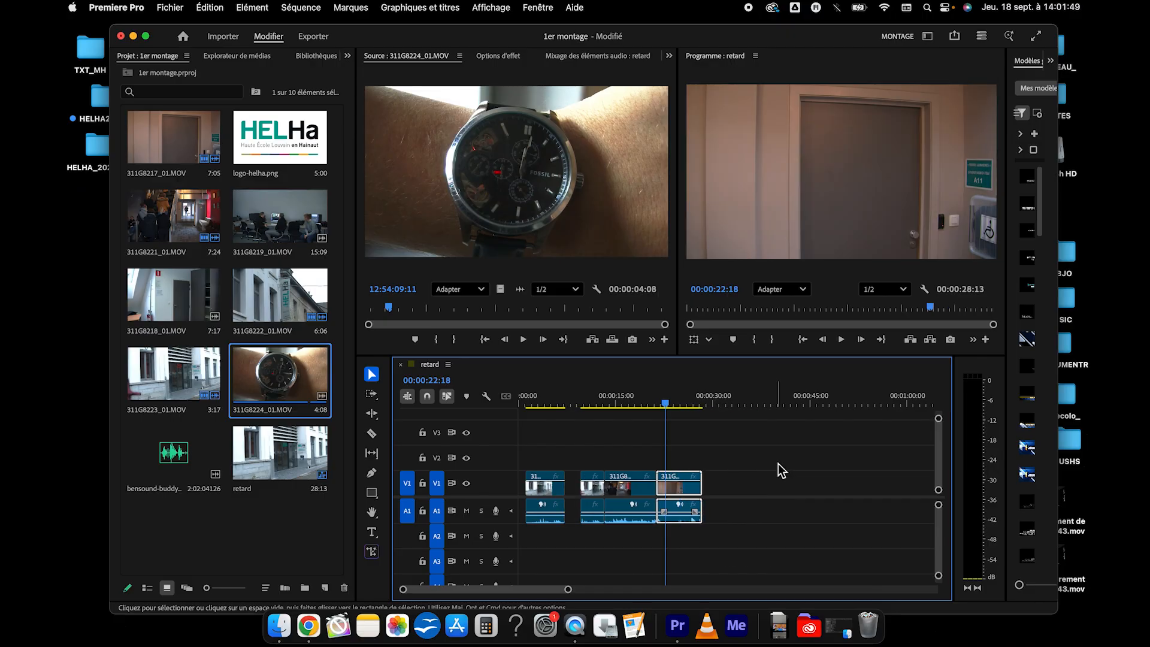
pyautogui.press('super+z')
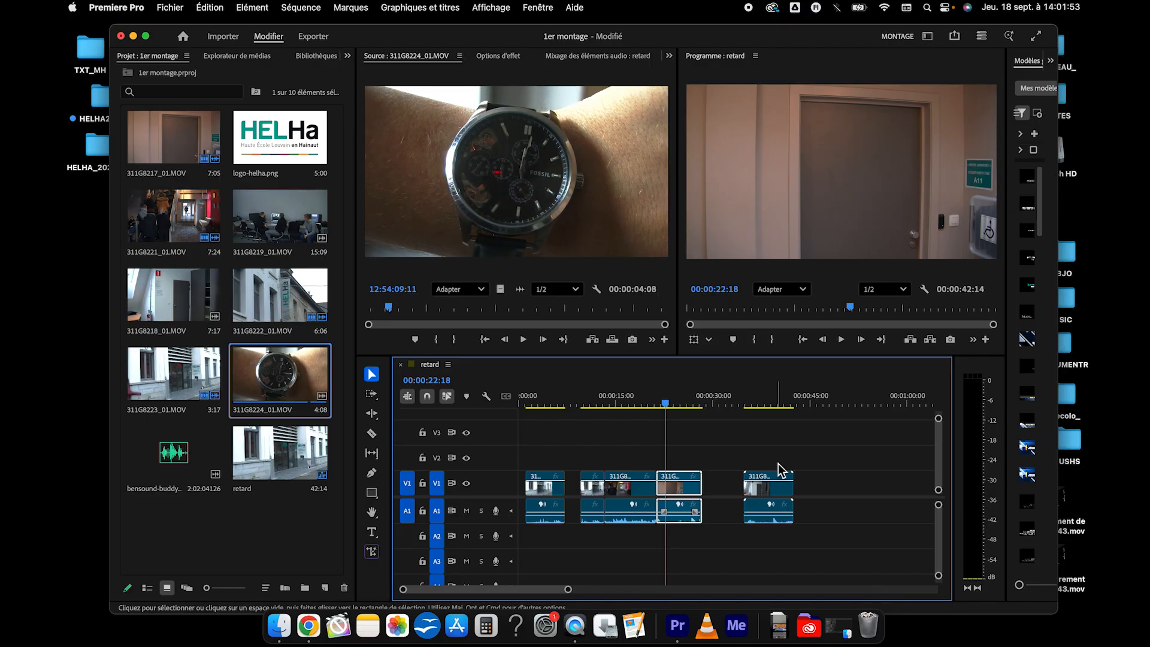
# Undo the earlier 311G8218_01.MOV and 311G8217_01.MOV moves, redo the resync, and put the 311G8218_01.MOV video back on V1
pyautogui.press('super+z')
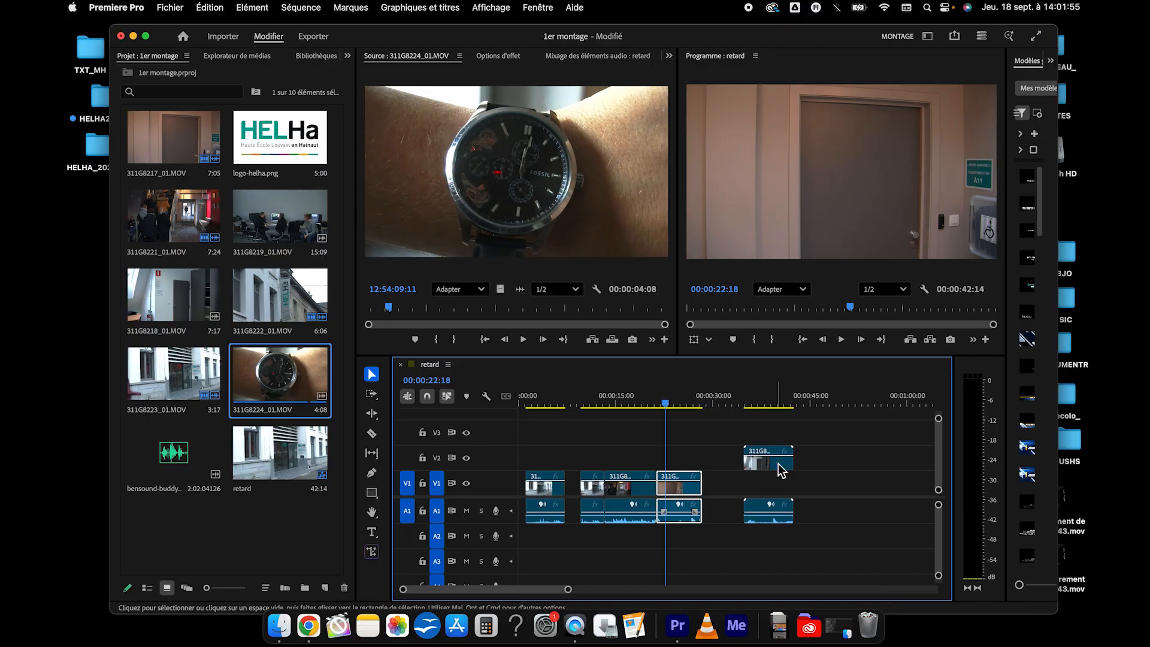
pyautogui.press('super+z')
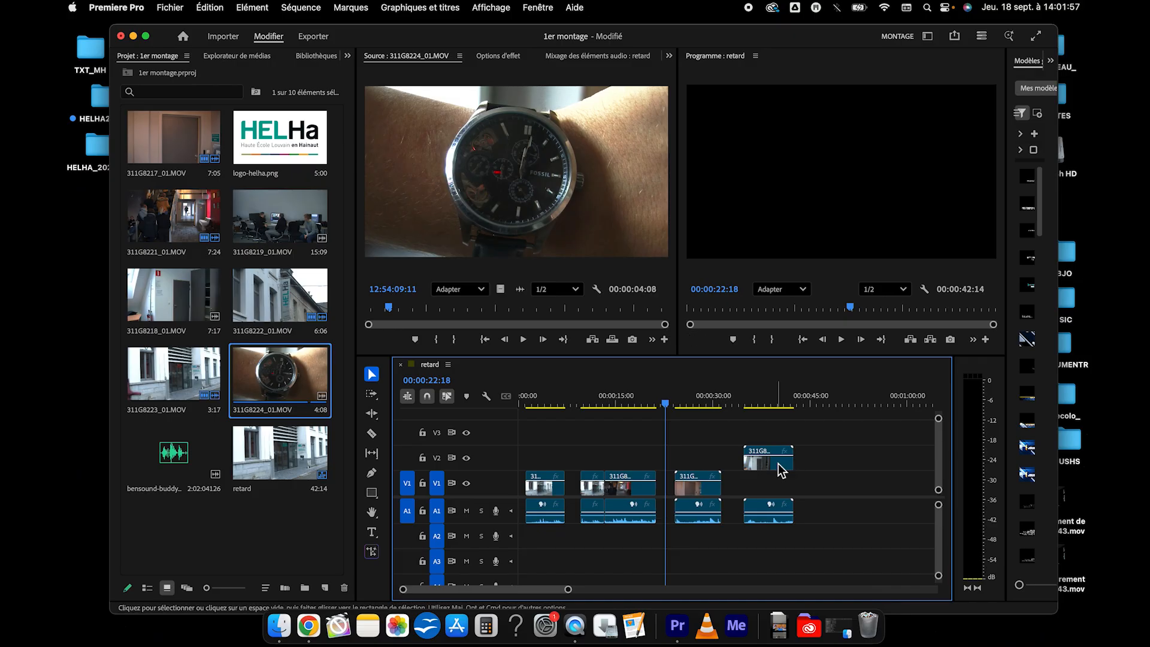
pyautogui.press('super+z')
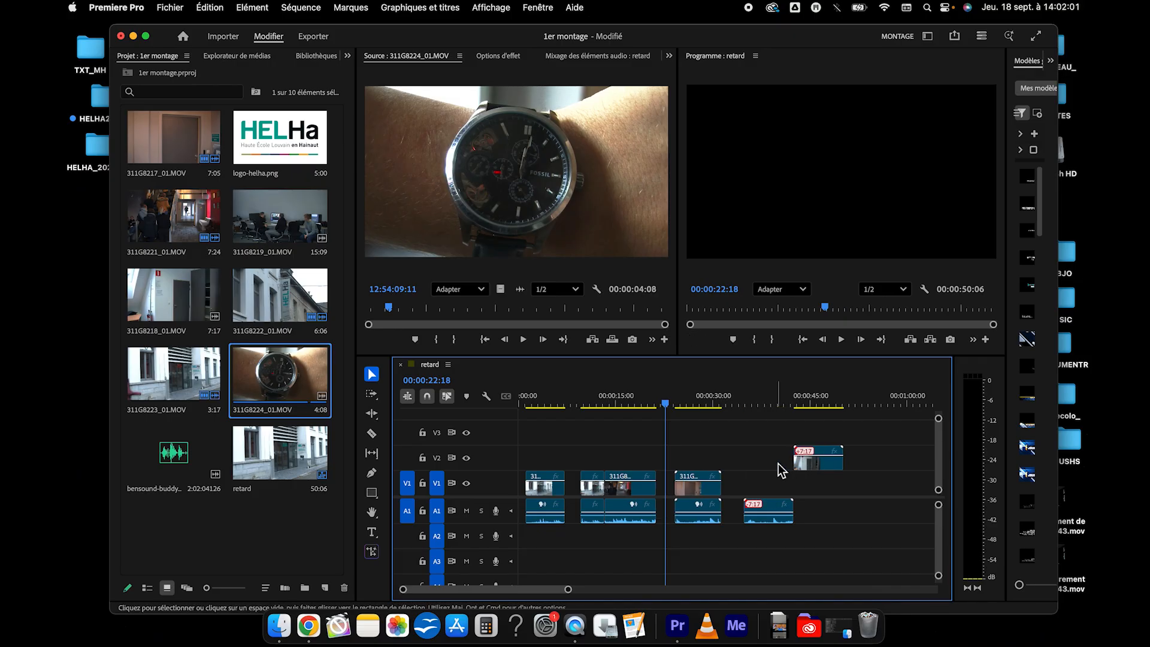
pyautogui.press('super+shift+z')
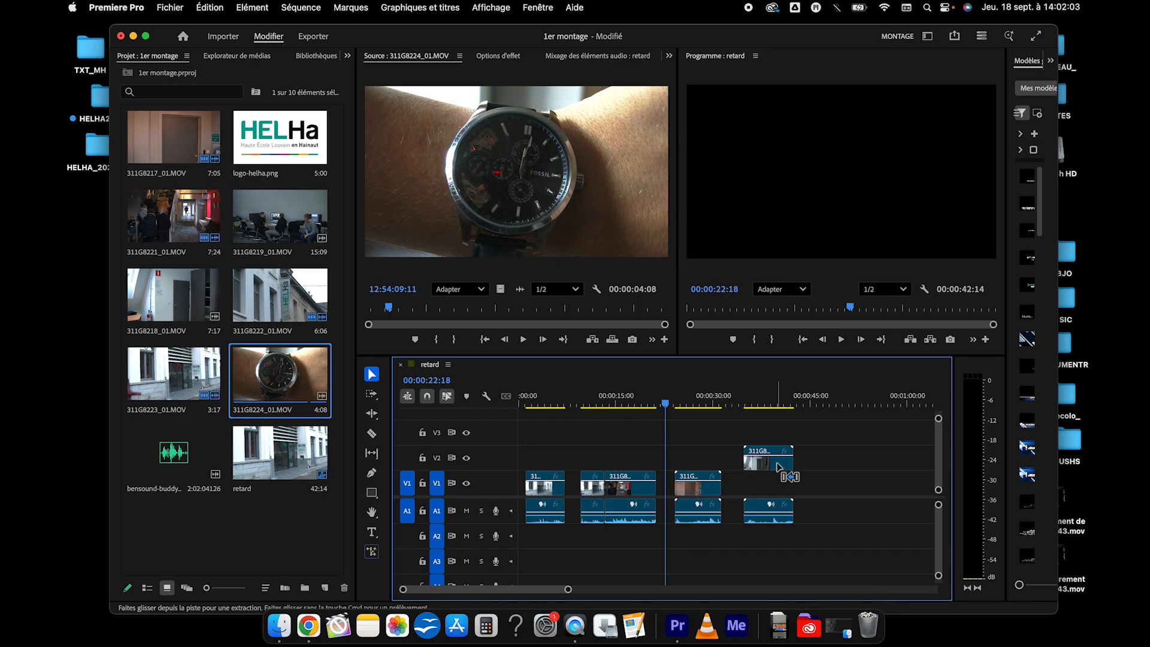
pyautogui.press('super+z')
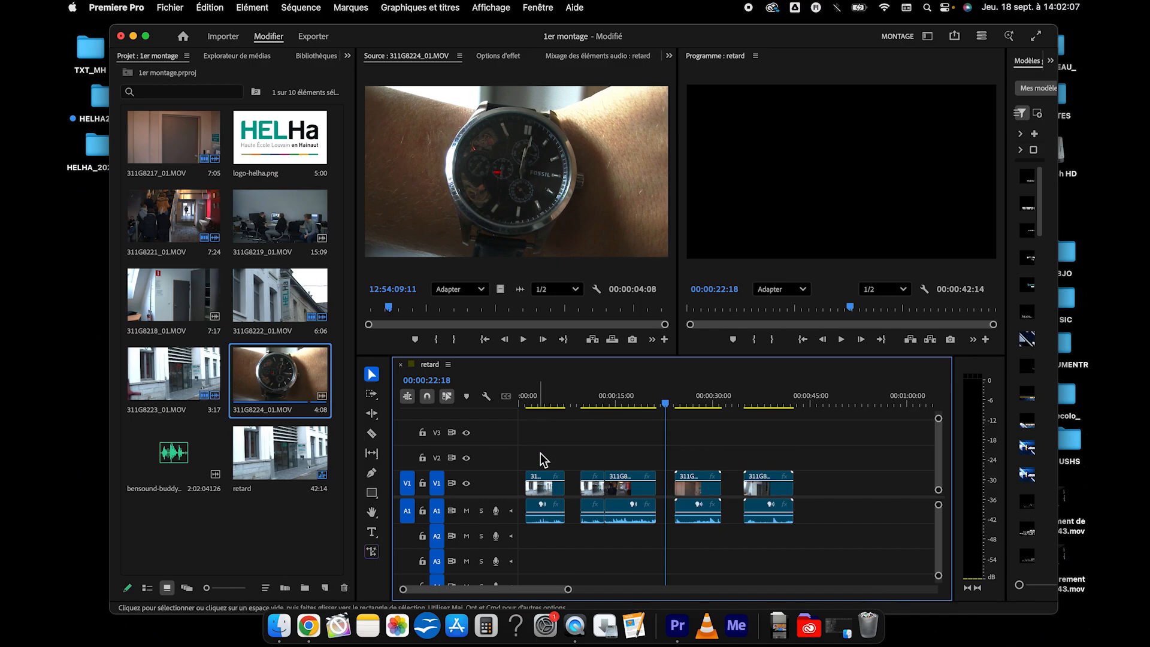
# Remove the empty gap before the first clip and every gap between the clips so they all follow directly on V1
pyautogui.press('=')
pyautogui.press('=')
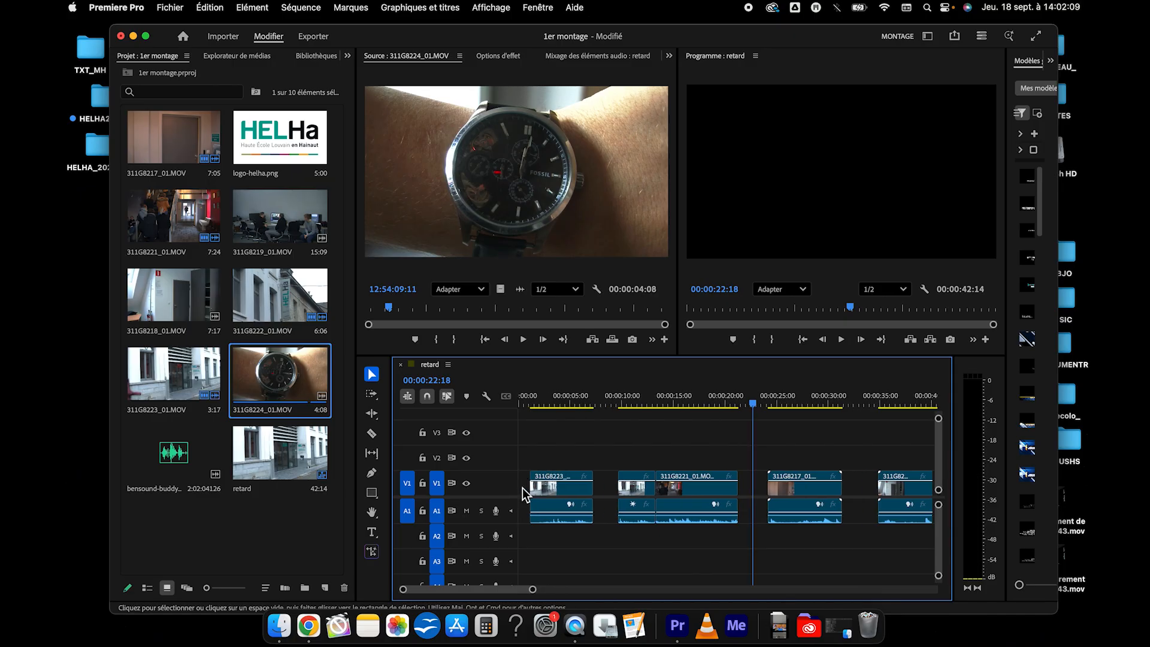
pyautogui.click(522, 488)
pyautogui.press('Delete')
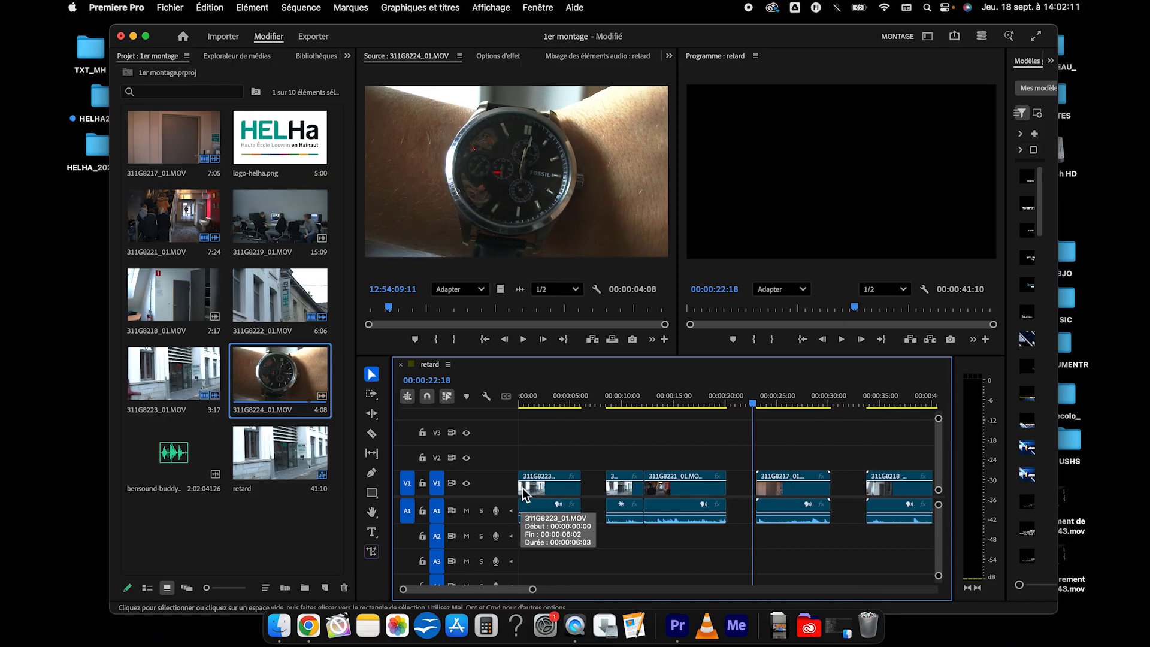
pyautogui.click(595, 492)
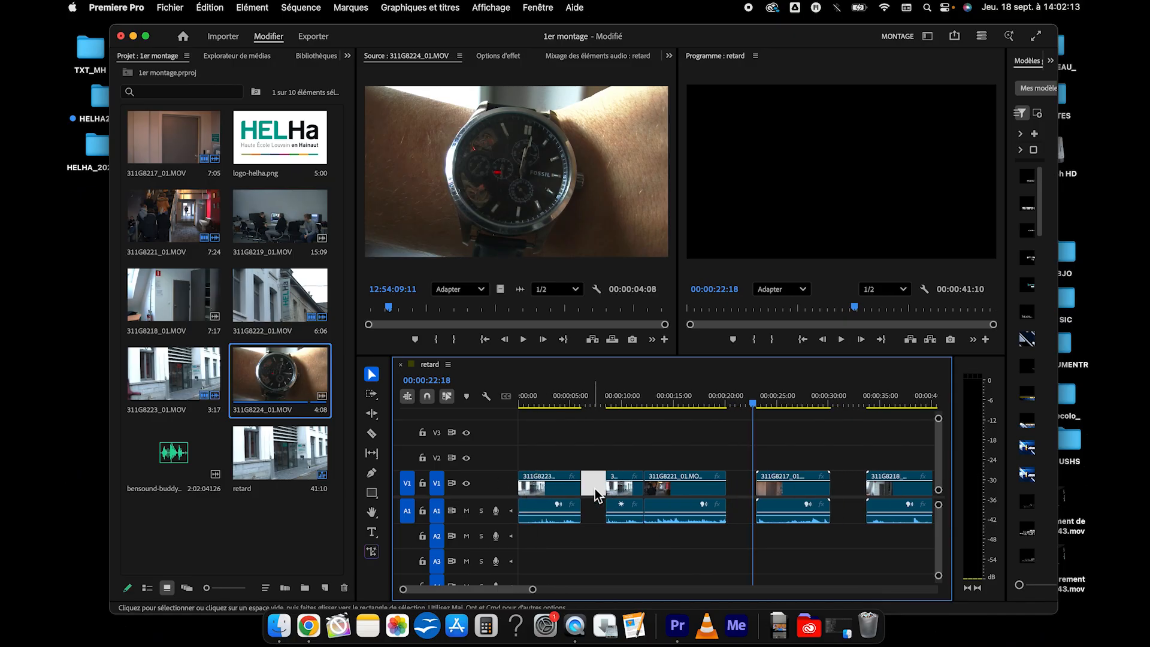
pyautogui.press('Delete')
pyautogui.click(721, 489)
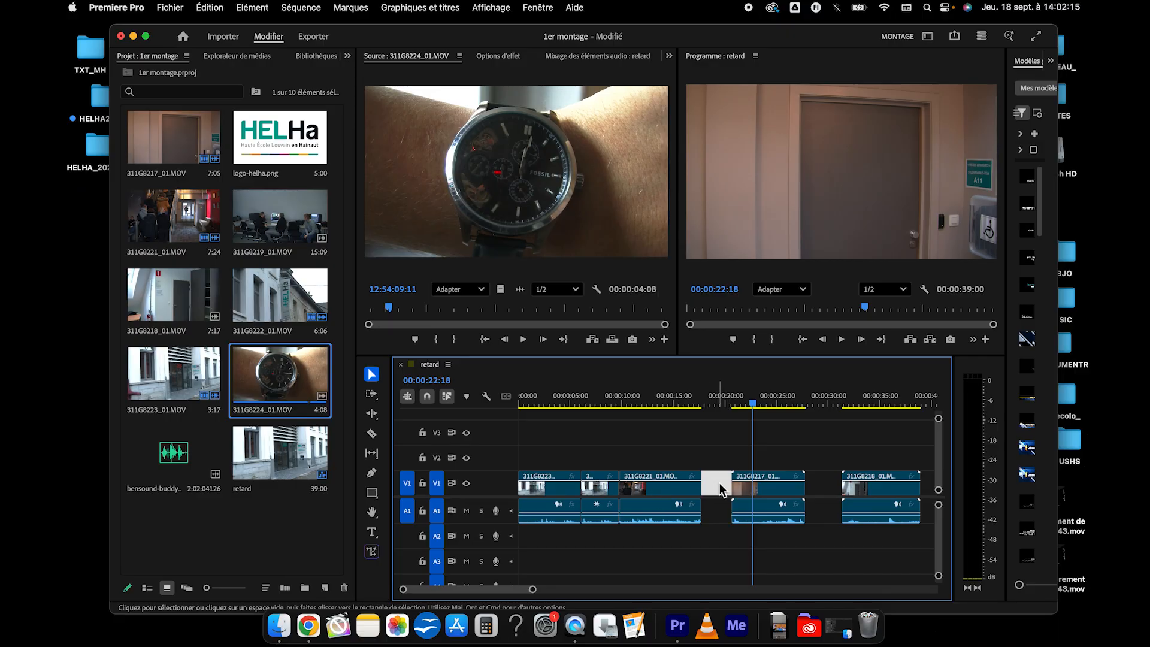
pyautogui.press('Delete')
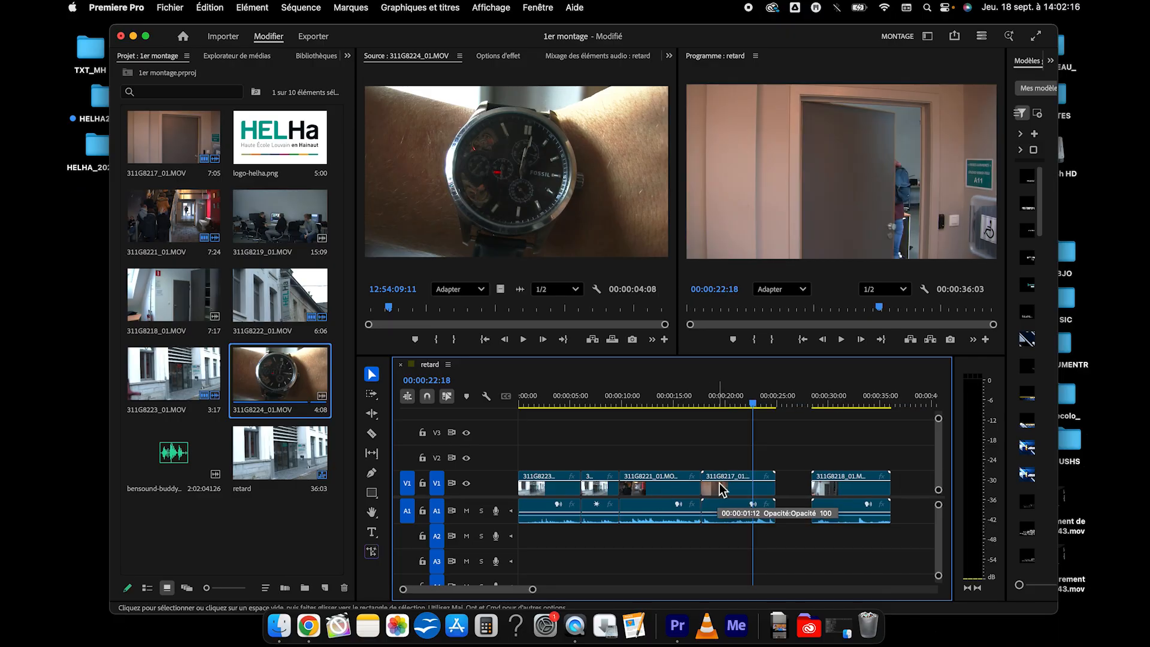
pyautogui.click(797, 490)
pyautogui.press('Delete')
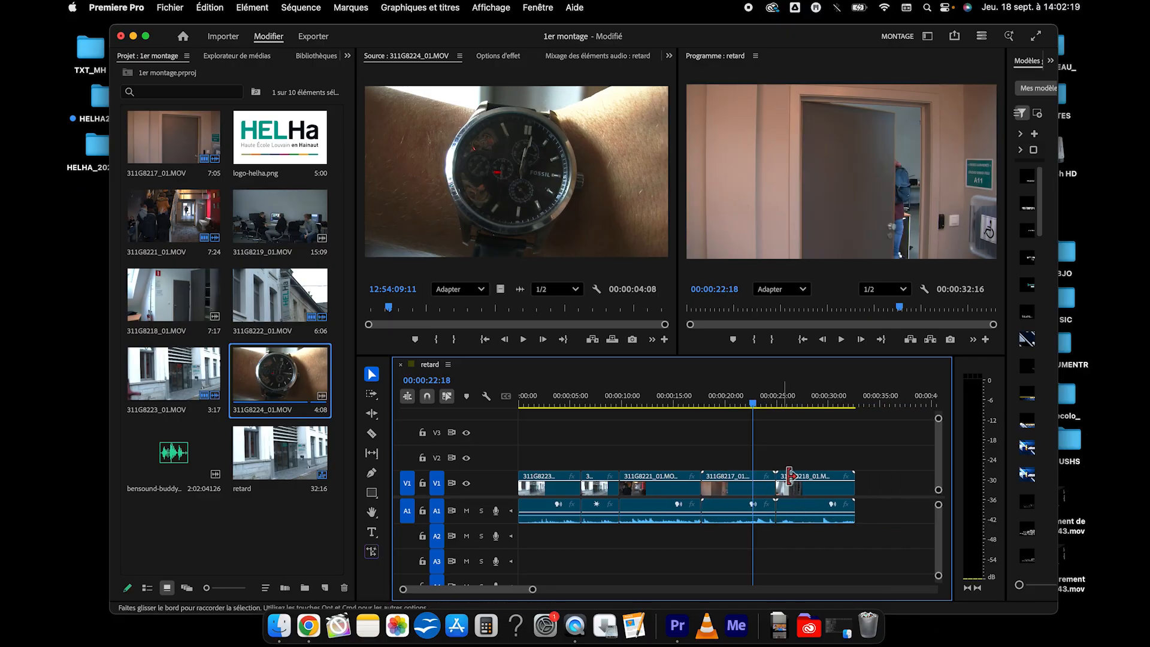
# Shorten the 311G8218_01.MOV clip so the sequence lasts 00:00:30:24 without a gap, and select the 311G8221_01.MOV clip
pyautogui.click(801, 477)
pyautogui.moveTo(801, 476)
pyautogui.mouseDown()
pyautogui.moveTo(816, 481)
pyautogui.moveTo(804, 484)
pyautogui.mouseUp()
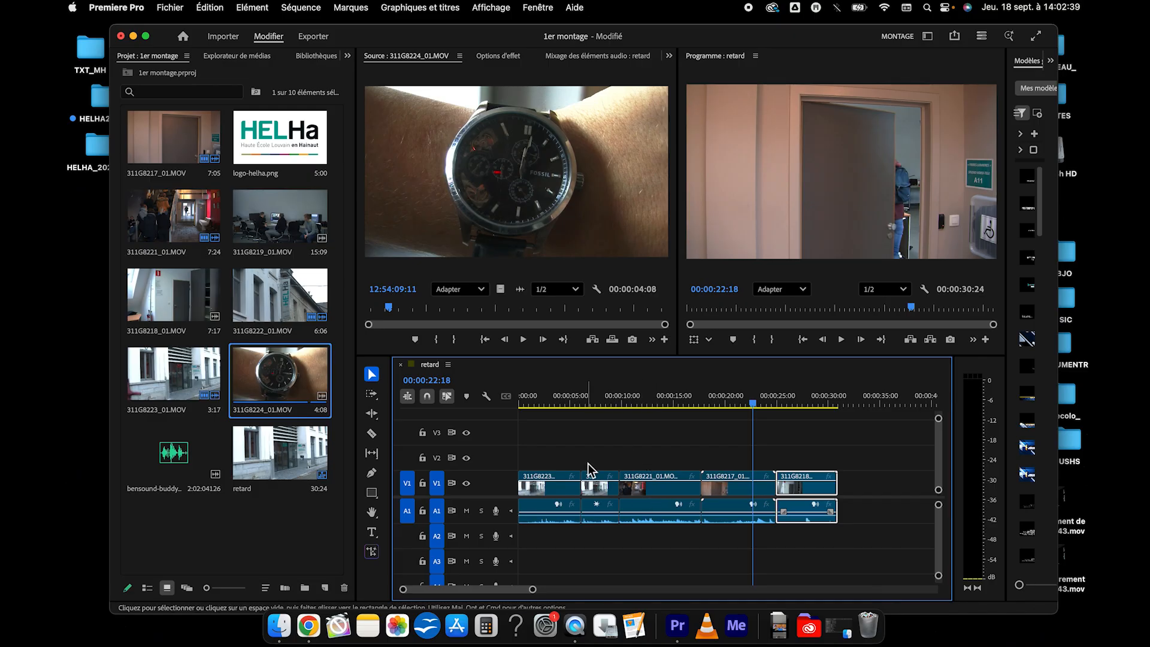
pyautogui.click(656, 496)
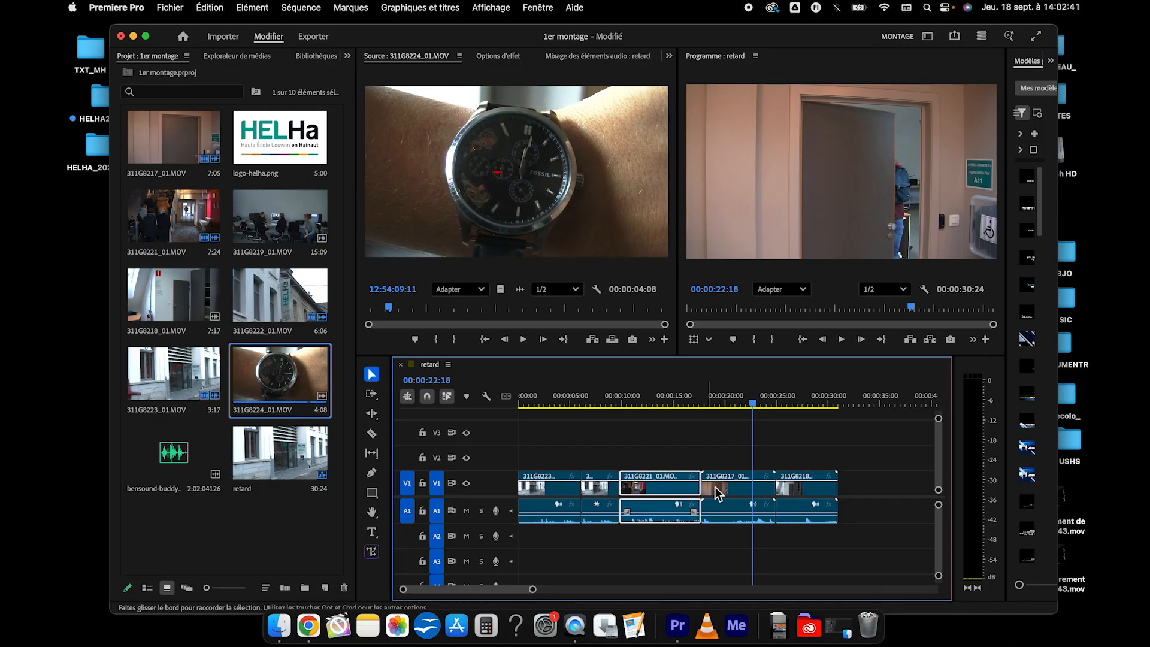
# Swap the last two clips on V1 so 311G8218_01.MOV directly follows 311G8221_01.MOV and 311G8217_01.MOV ends the sequence without gaps
pyautogui.click(731, 496)
pyautogui.moveTo(794, 492); pyautogui.dragTo(889, 488)
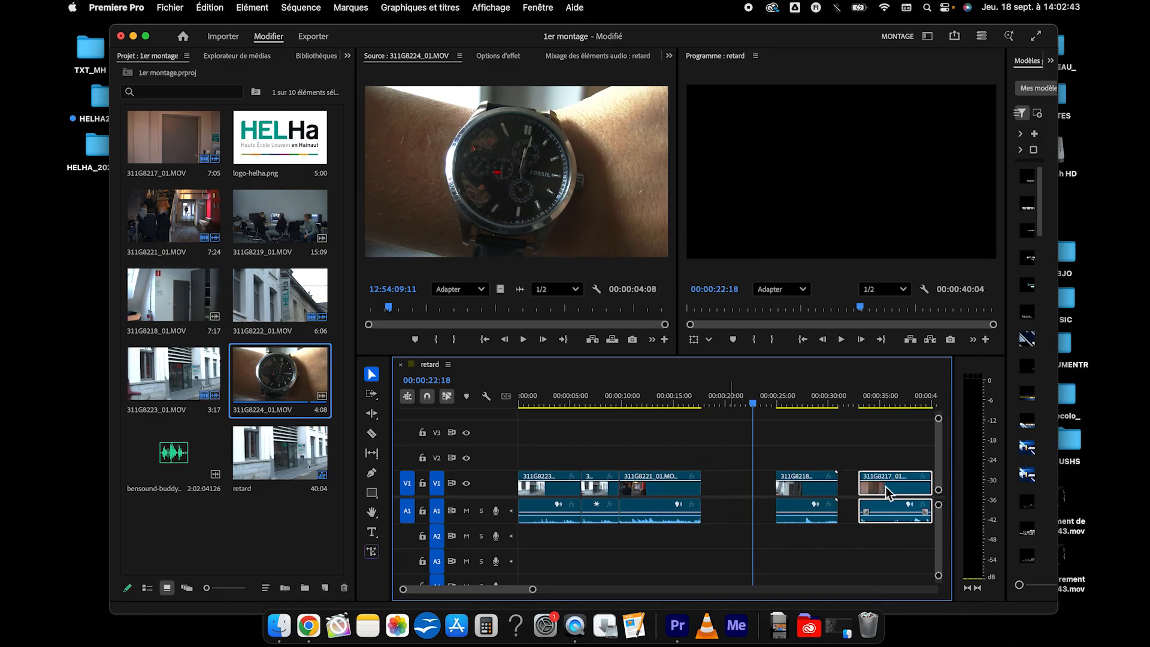
pyautogui.moveTo(819, 498); pyautogui.dragTo(745, 491)
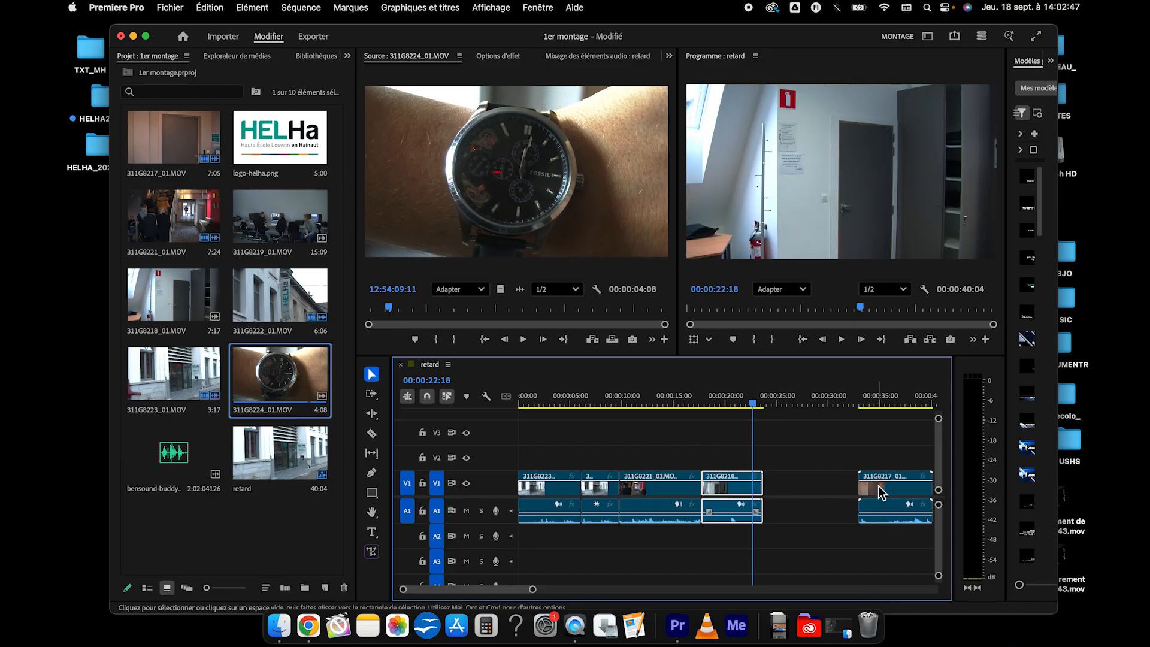
pyautogui.moveTo(880, 491); pyautogui.dragTo(796, 497)
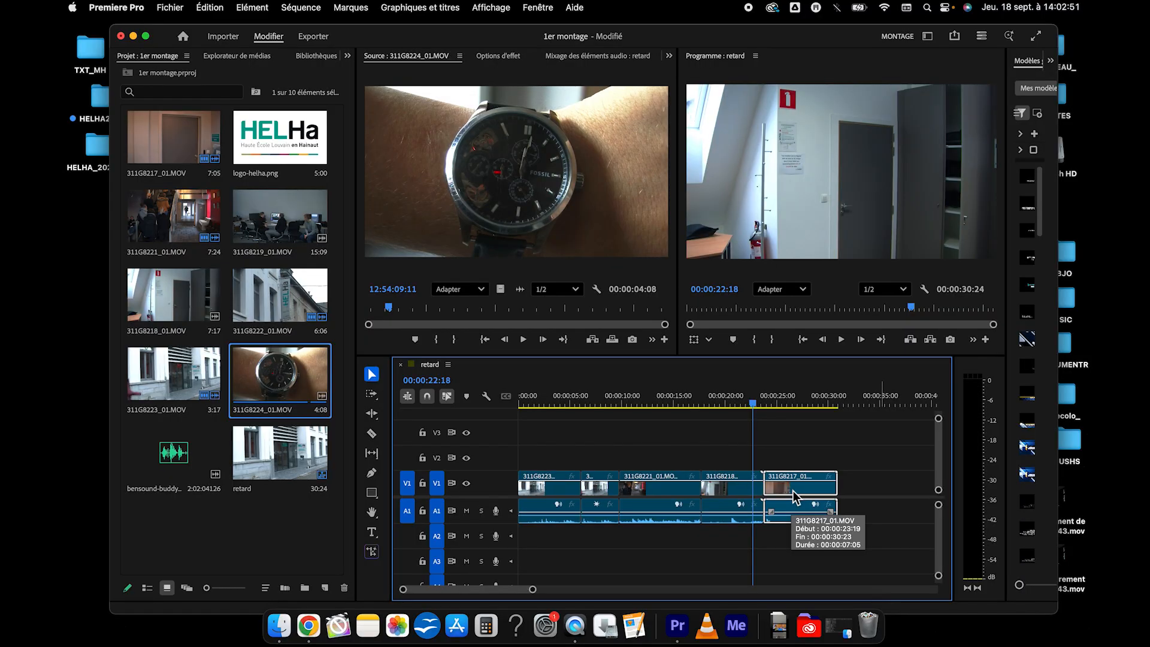
# With the Track Select Forward tool, select all clips from the first one on and move them about 12 seconds later
pyautogui.click(372, 396)
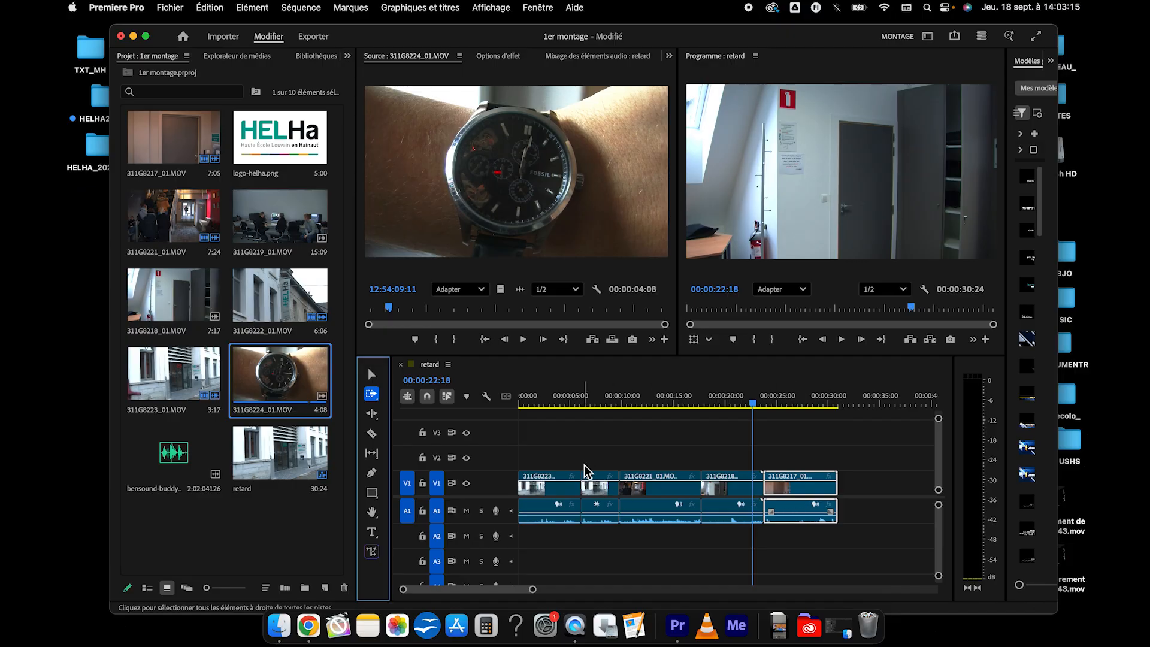
pyautogui.click(548, 483)
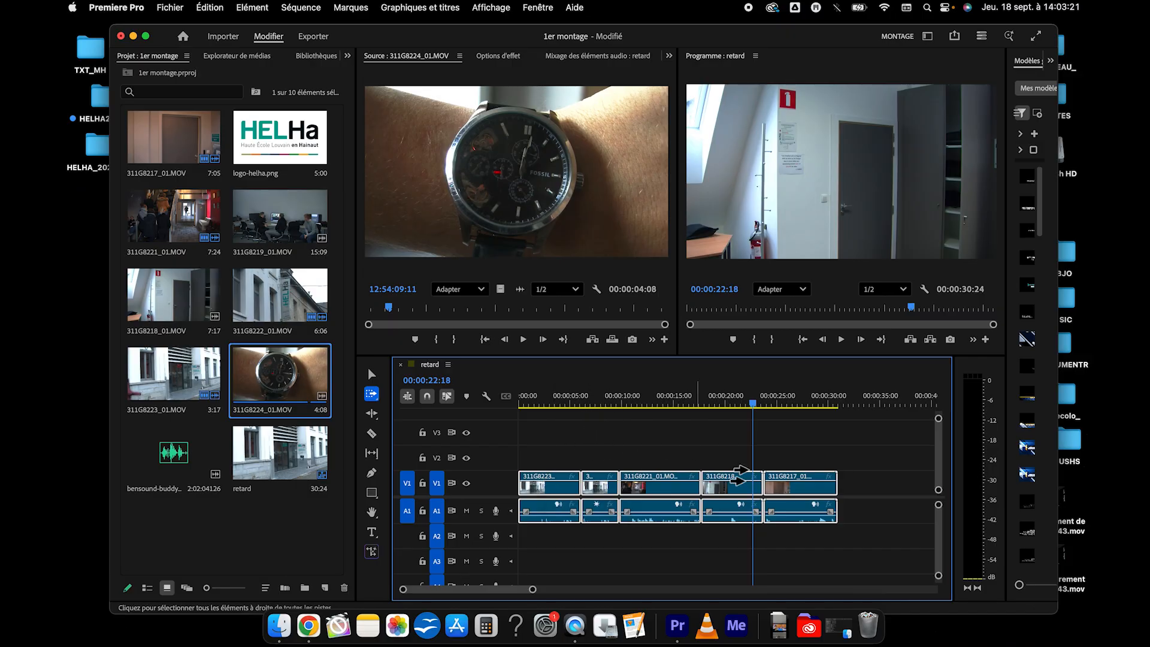
pyautogui.moveTo(539, 483); pyautogui.dragTo(655, 488)
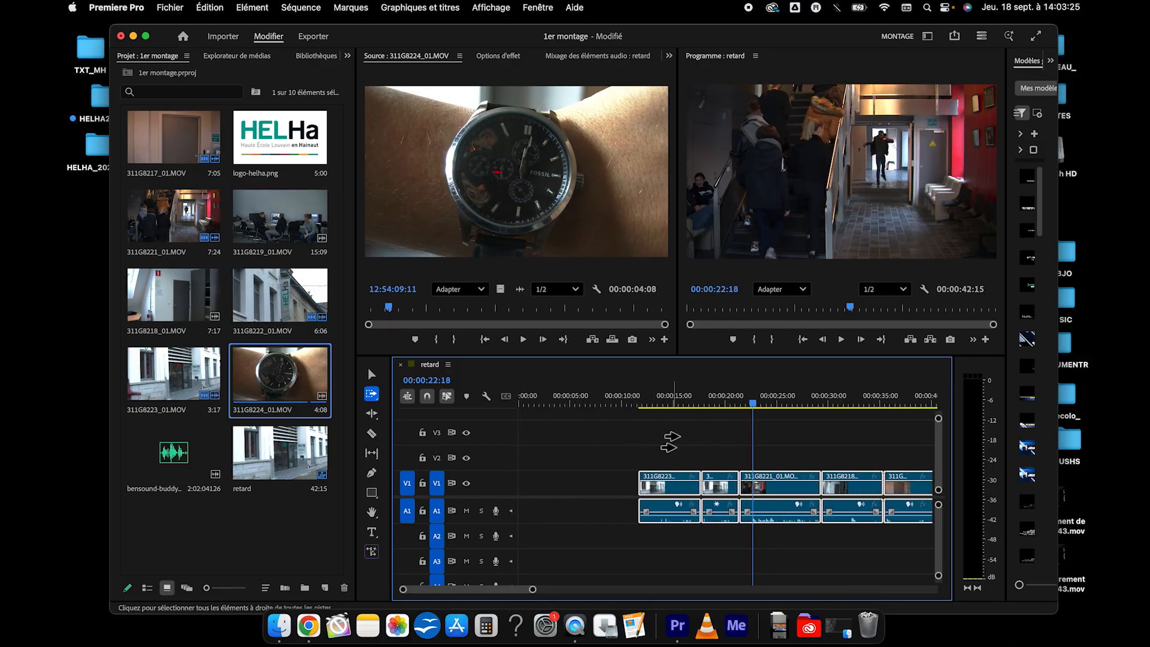
# Move the last clip about 14 seconds later with Track Select Forward, and shift all clips from 311G8221_01.MOV on by about 10 seconds
pyautogui.press('-')
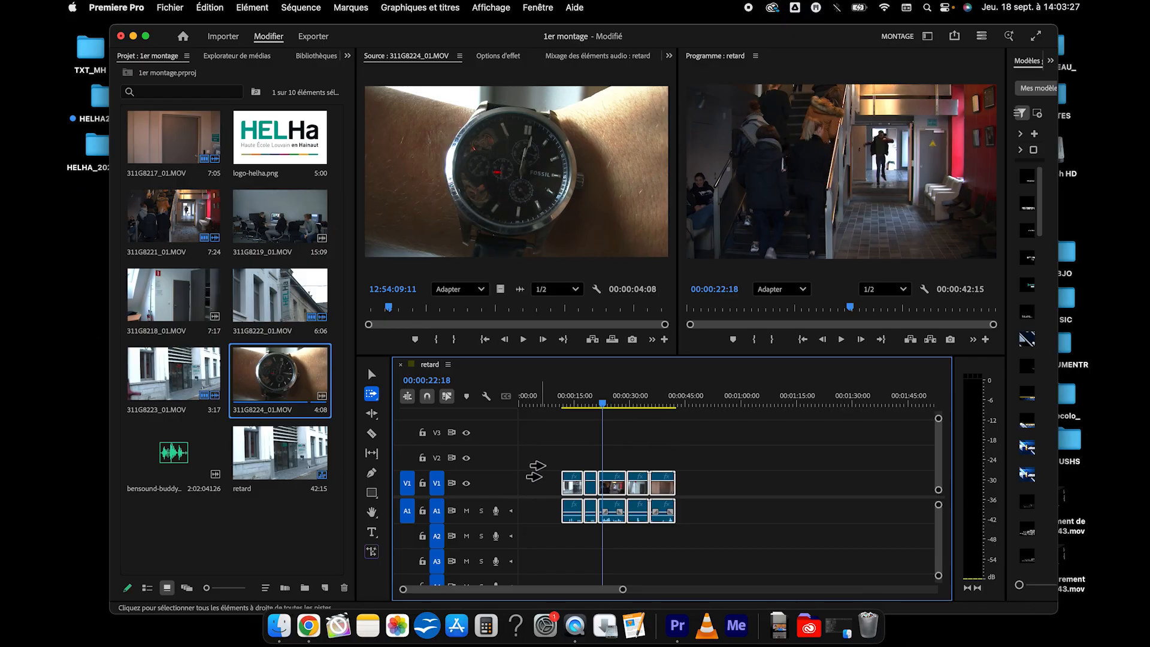
pyautogui.click(667, 471)
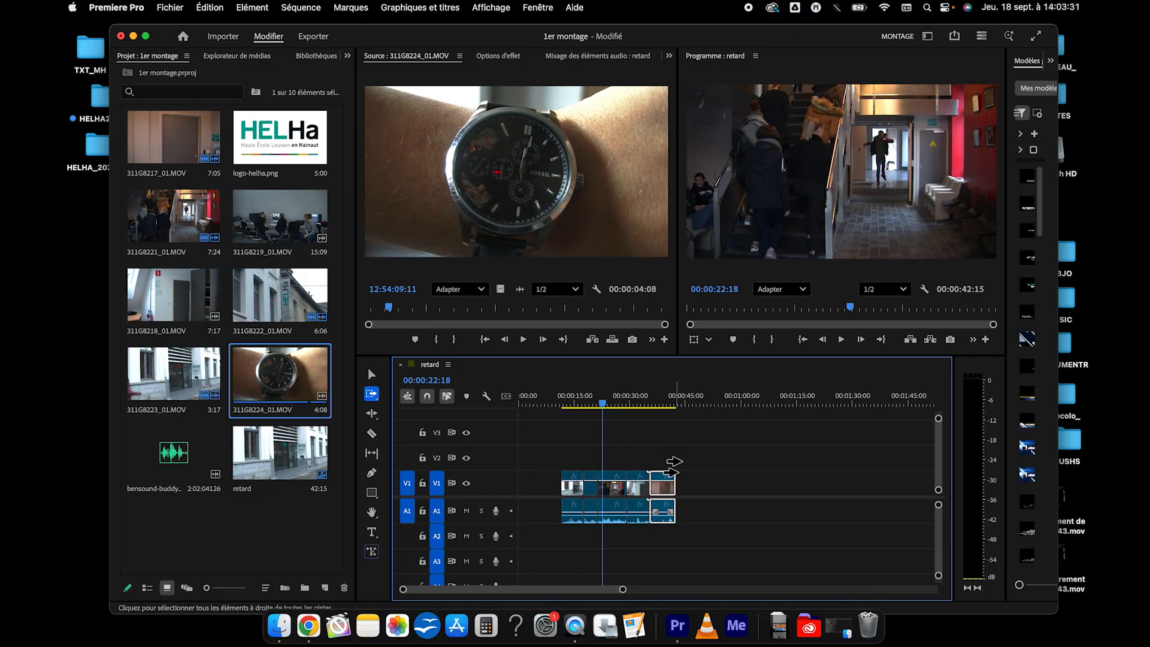
pyautogui.moveTo(670, 469); pyautogui.dragTo(725, 469)
pyautogui.click(620, 470)
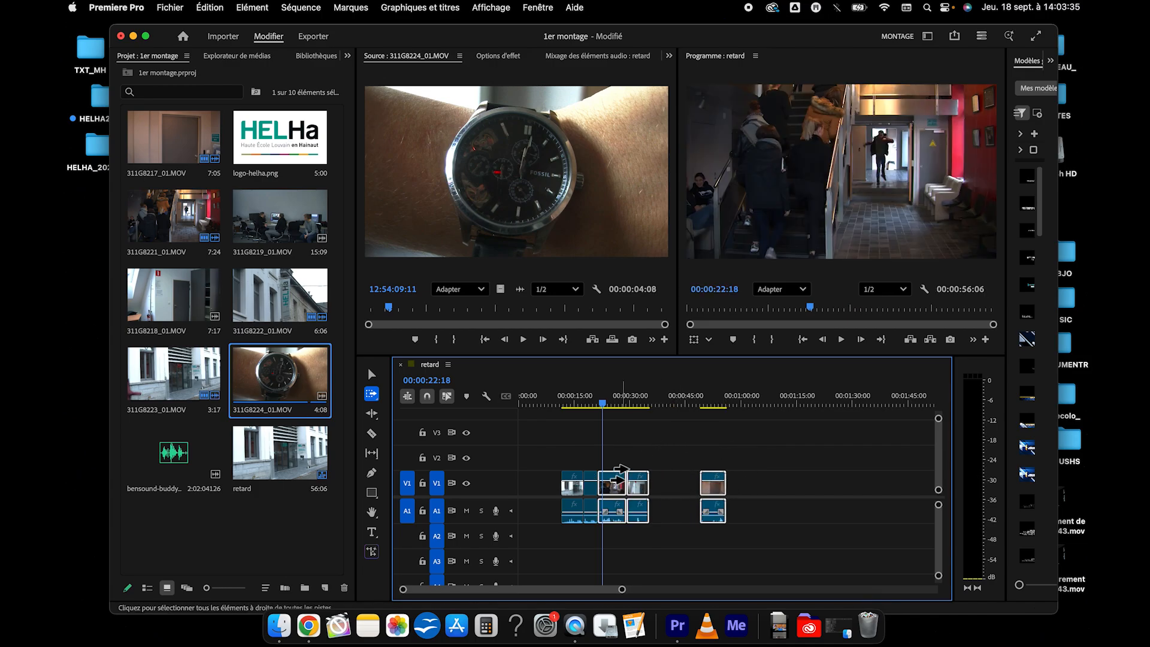
pyautogui.moveTo(620, 471); pyautogui.dragTo(660, 471)
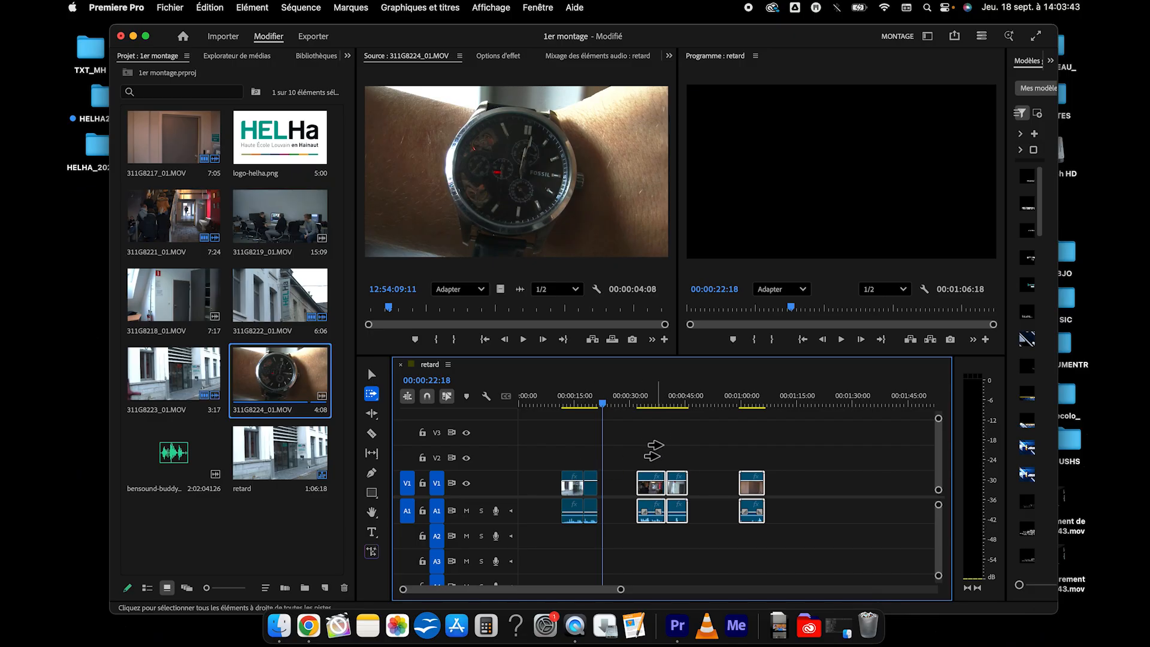
# Return to the Selection tool and remove the gap before 311G8217_01.MOV and the gap before 311G8221_01.MOV
pyautogui.click(371, 373)
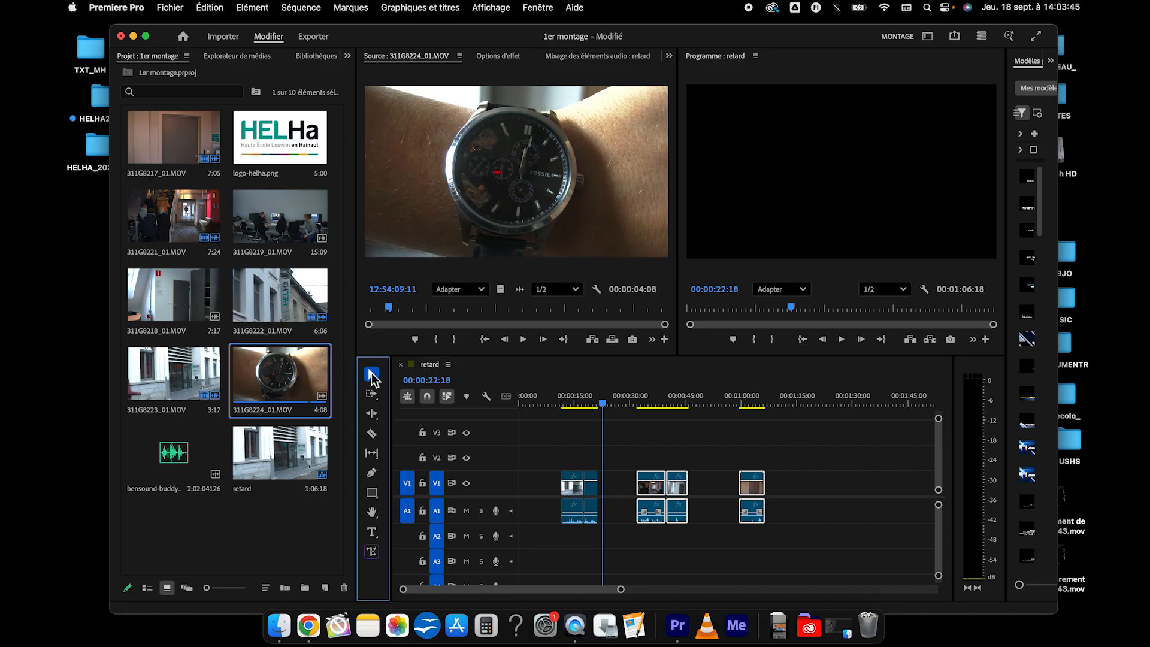
pyautogui.click(673, 449)
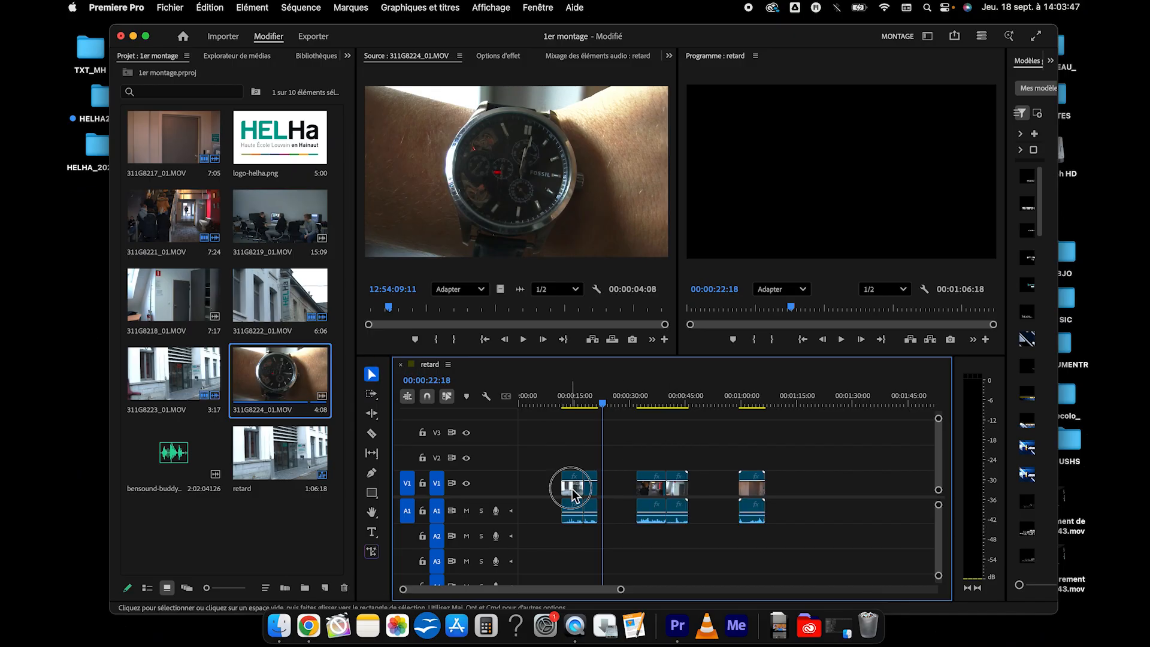
pyautogui.click(592, 488)
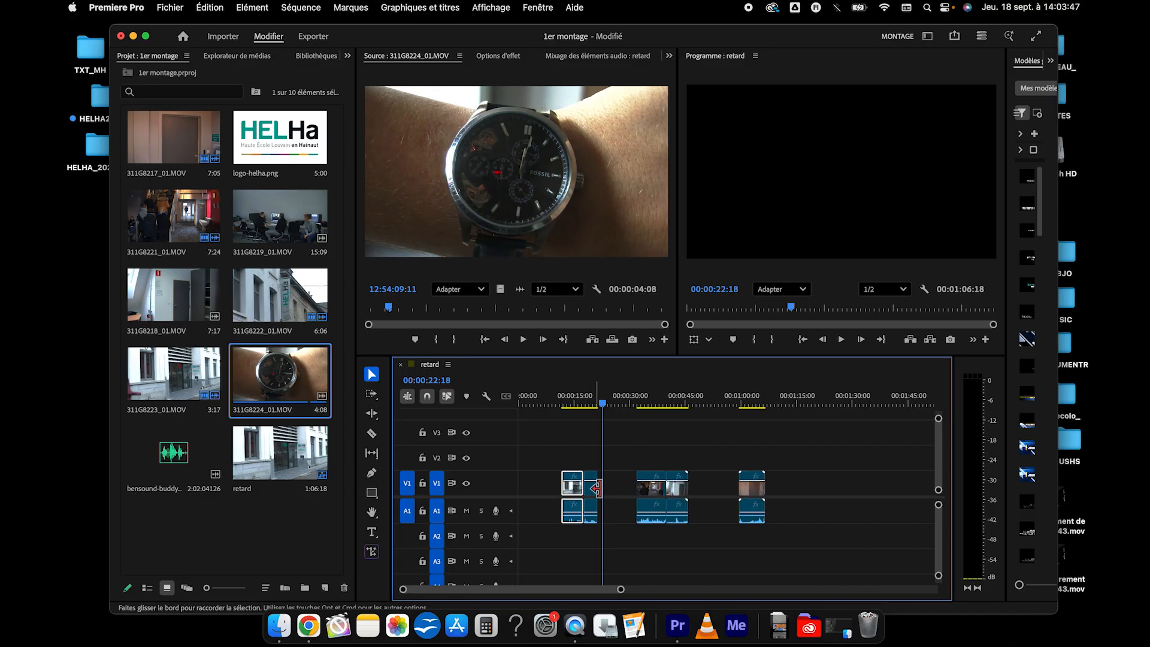
pyautogui.click(653, 486)
pyautogui.click(677, 490)
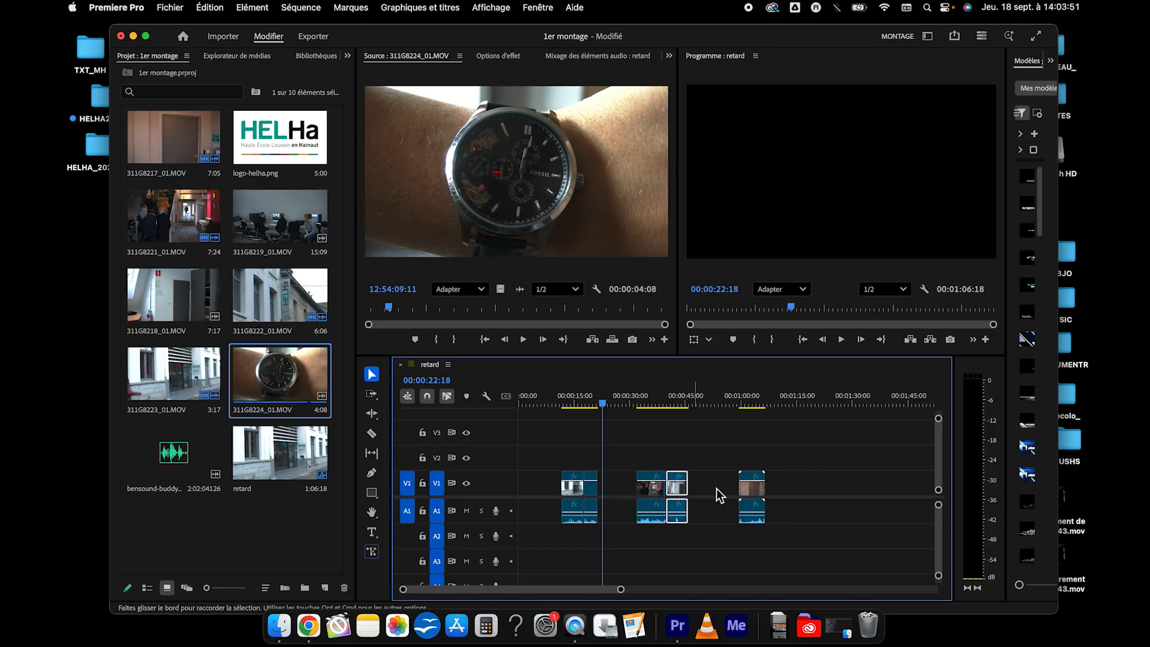
pyautogui.click(751, 488)
pyautogui.click(708, 489)
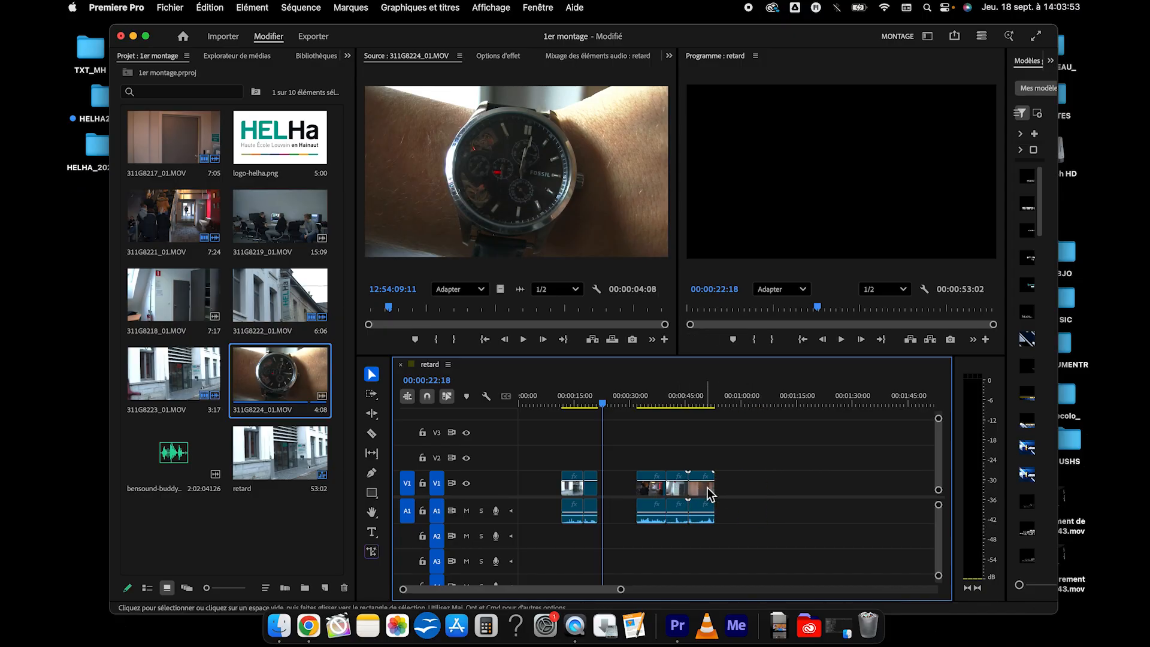
pyautogui.press('Delete')
pyautogui.click(627, 491)
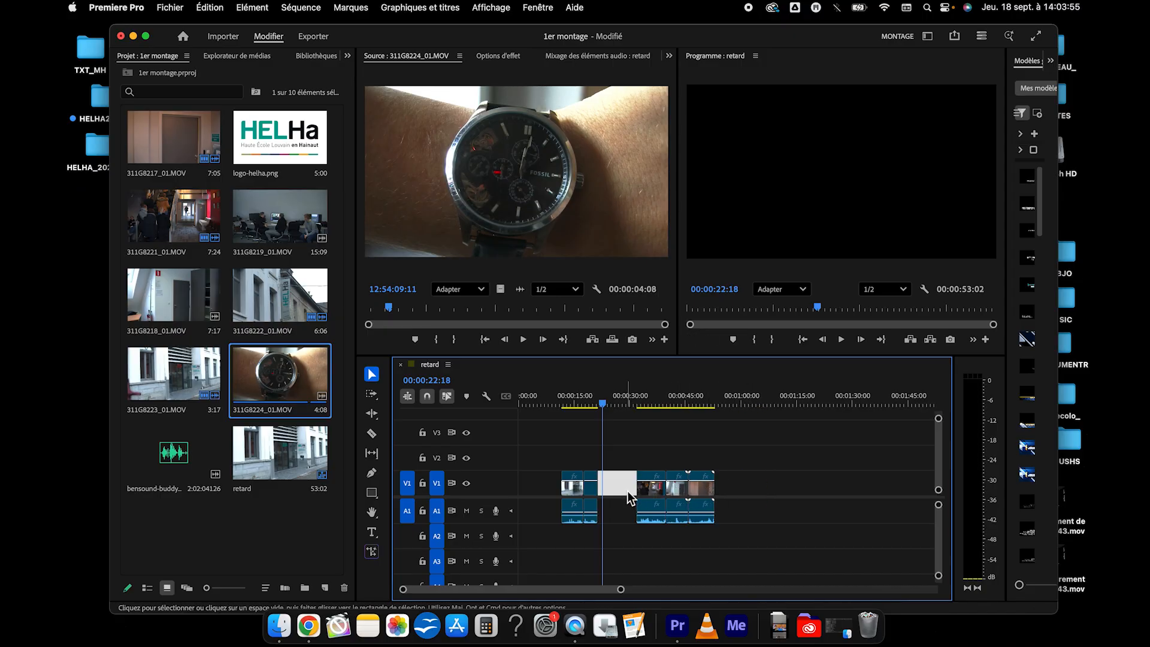
pyautogui.press('Delete')
# Cut the 311G8221_01.MOV clip with the Razor tool near its start, at about 00:00:23:16, and again at 00:00:27:00
pyautogui.scroll(4, 624, 460)
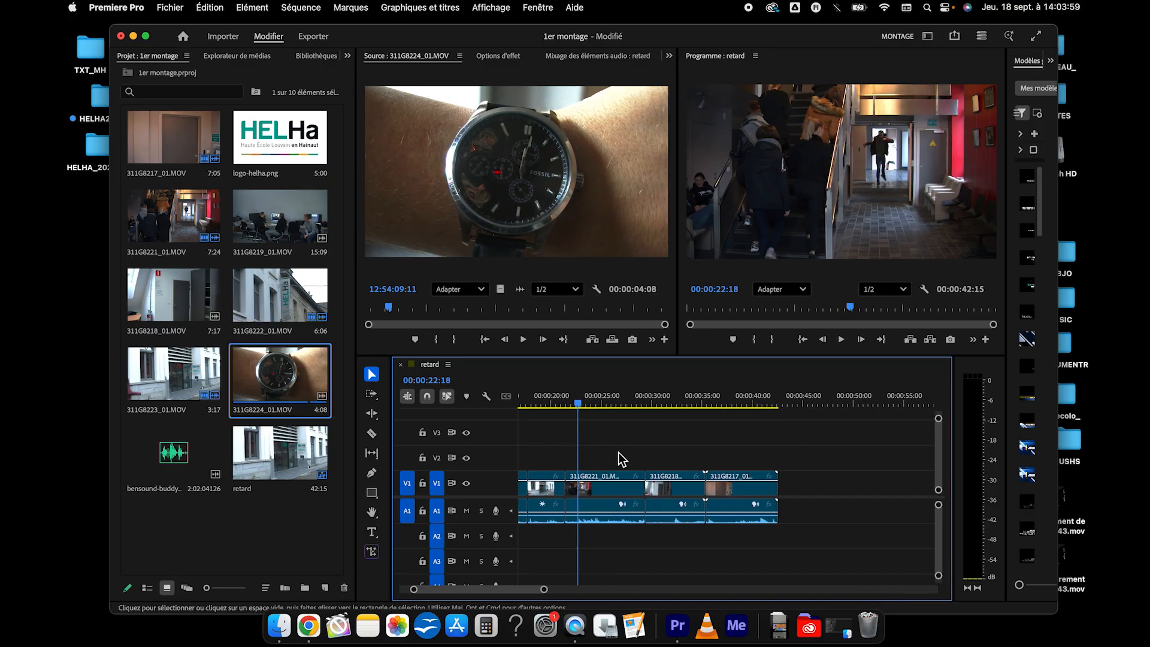
pyautogui.click(372, 437)
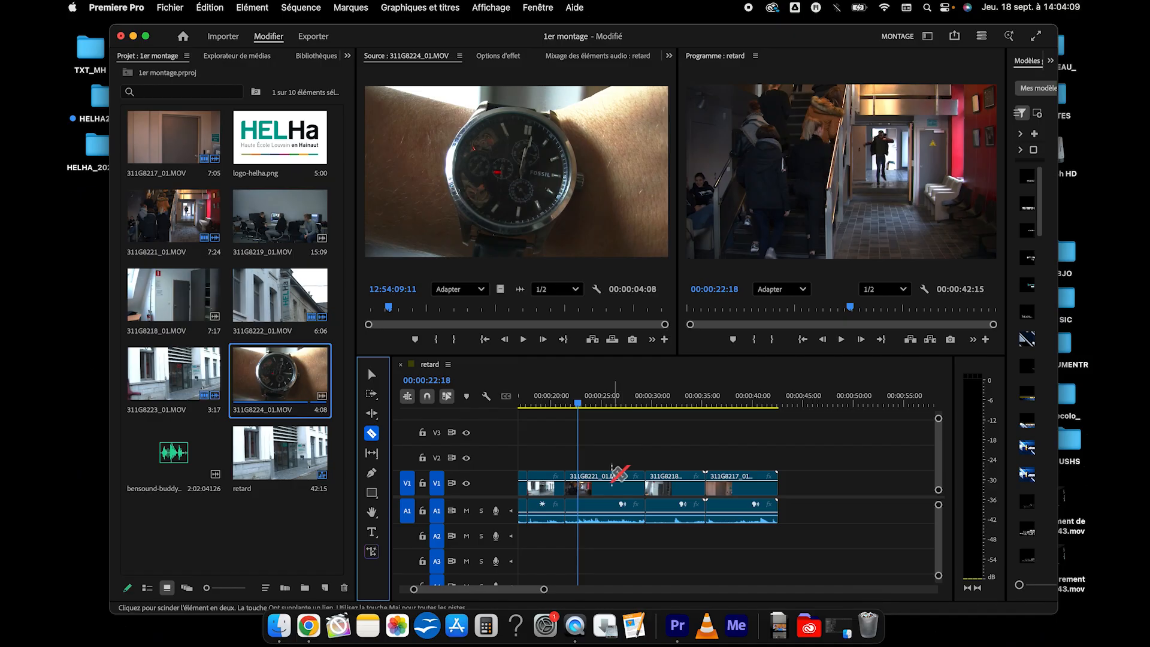
pyautogui.click(589, 488)
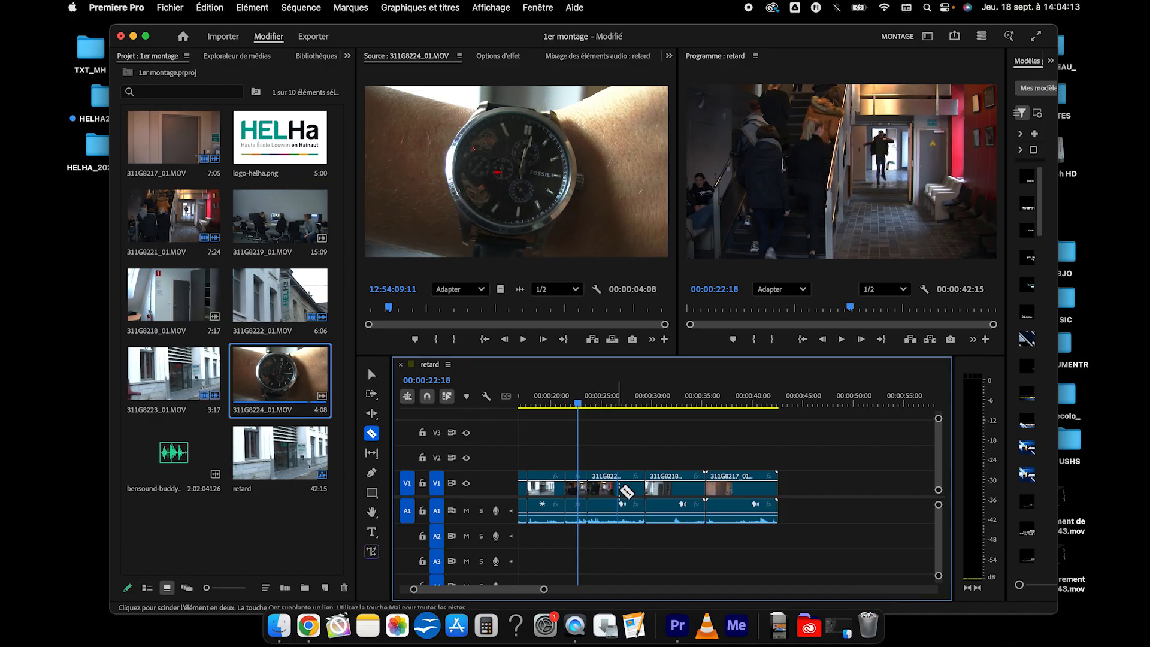
pyautogui.click(623, 489)
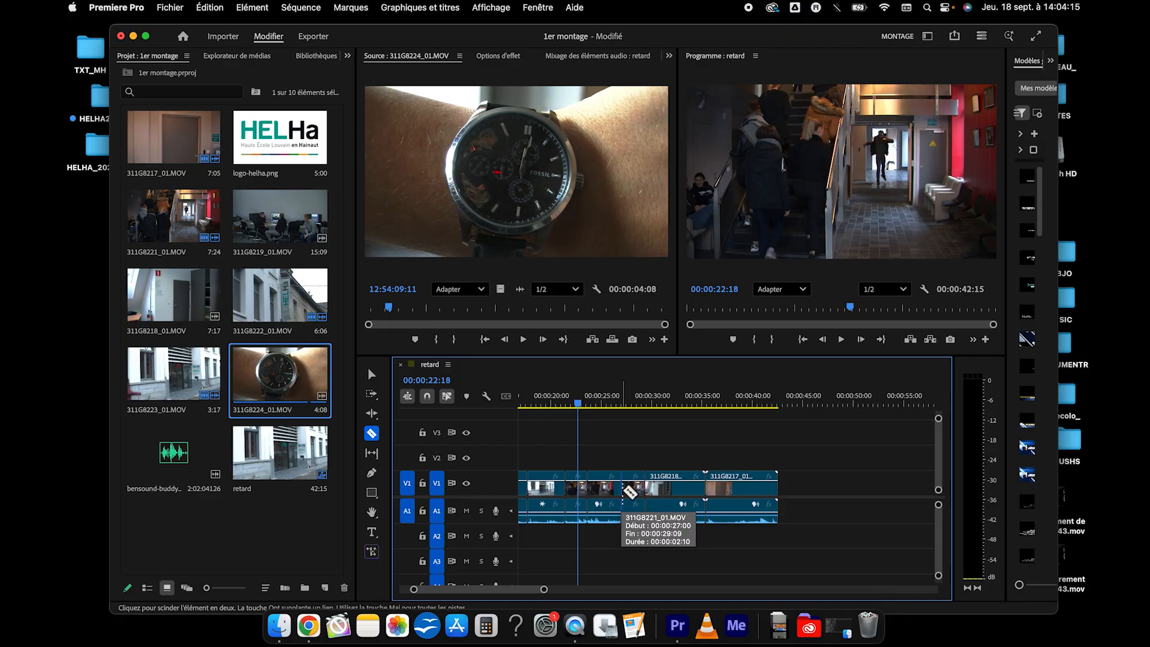
# Delete the last cut segment of 311G8221_01.MOV and close the gap it leaves before 311G8218_01.MOV
pyautogui.click(372, 375)
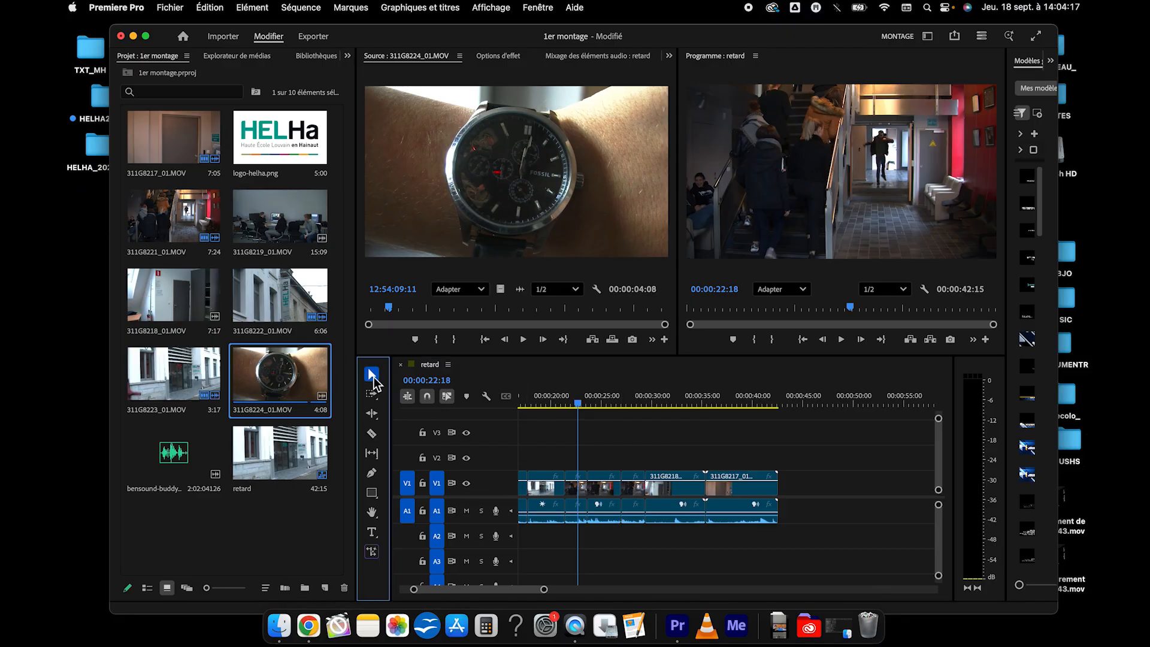
pyautogui.click(634, 493)
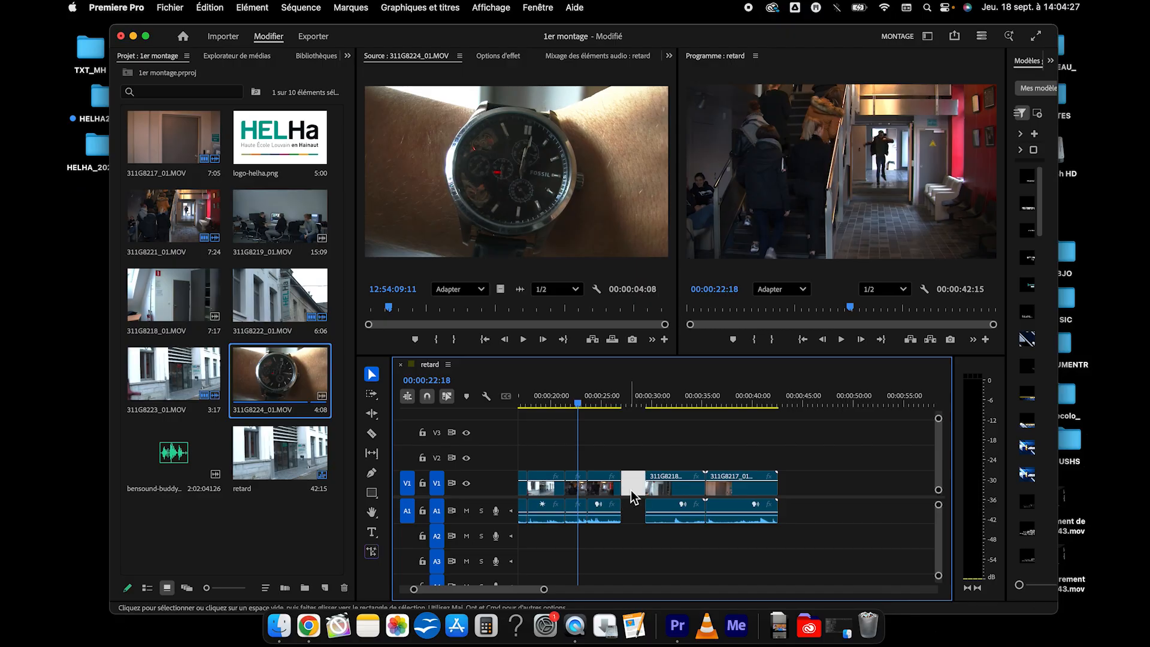
pyautogui.press('Delete')
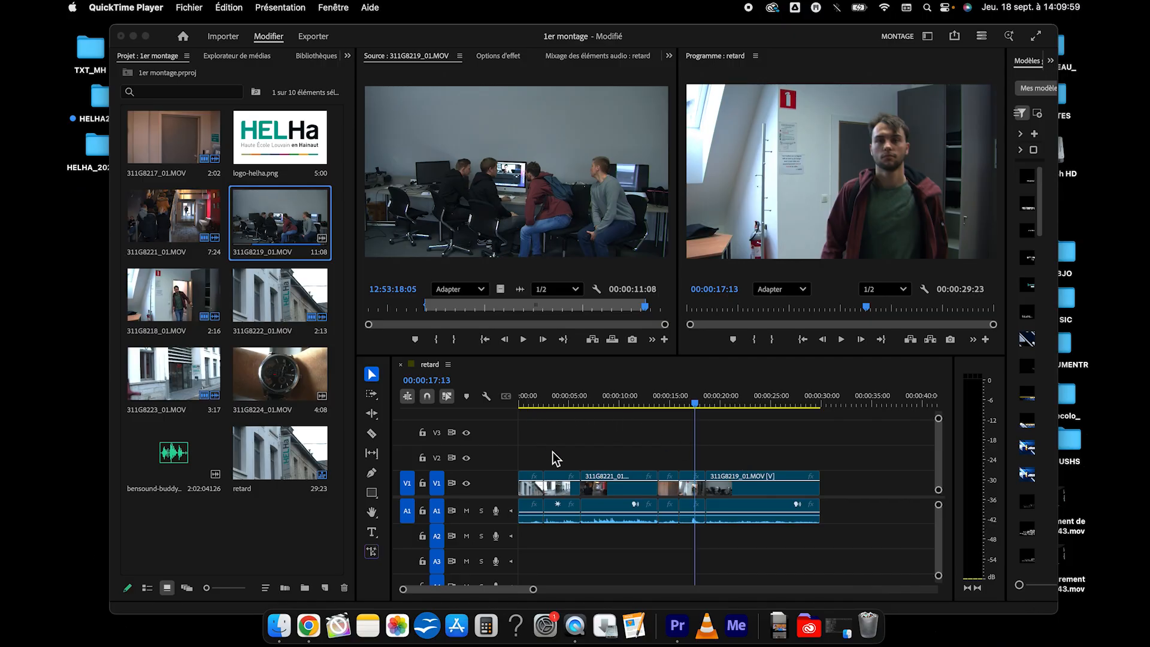
# Review the "retard" sequence from its beginning to 00:00:24:03 and save the project
pyautogui.click(527, 398)
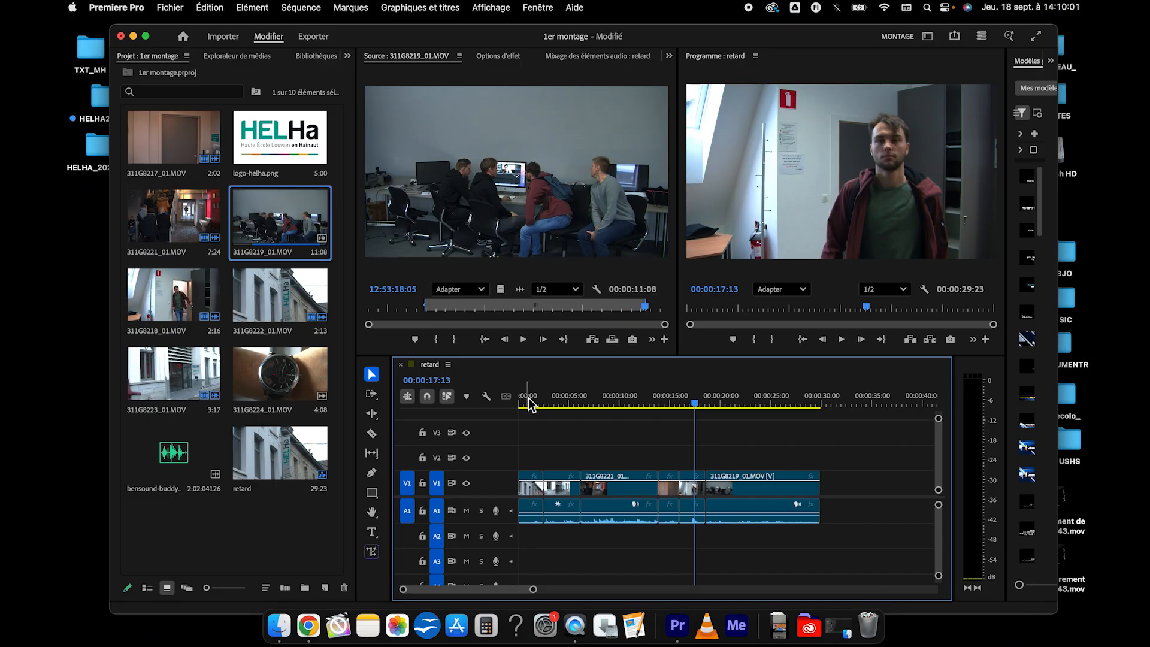
pyautogui.click(521, 401)
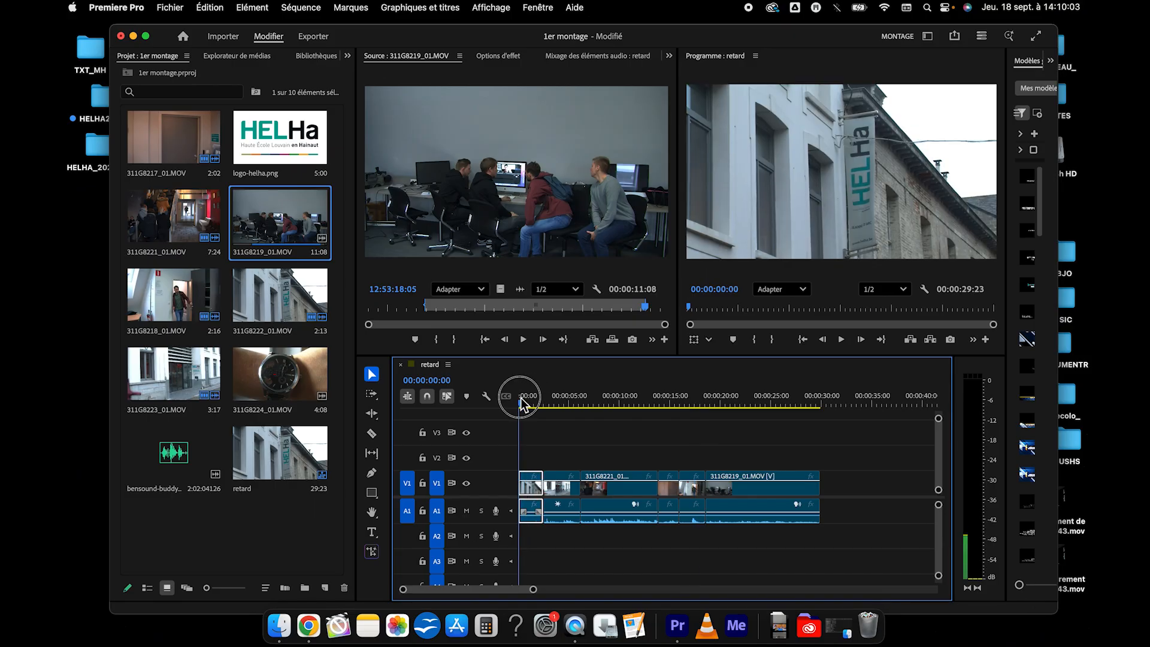
pyautogui.moveTo(521, 401); pyautogui.dragTo(766, 413)
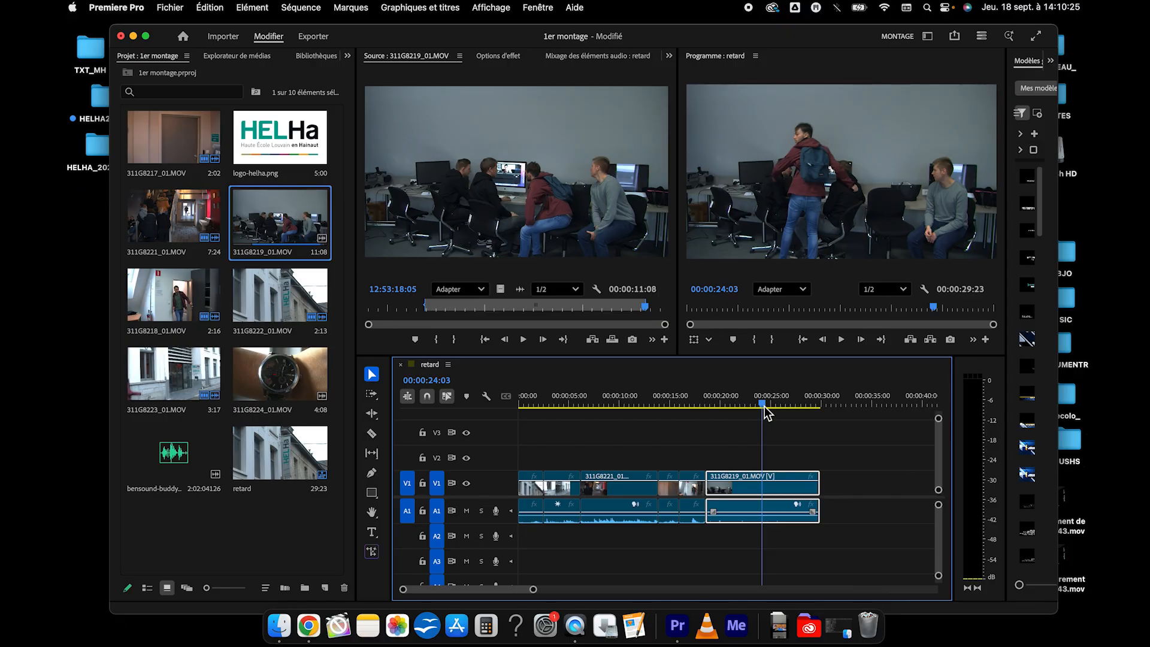
pyautogui.press('super+s')
pyautogui.click(720, 415)
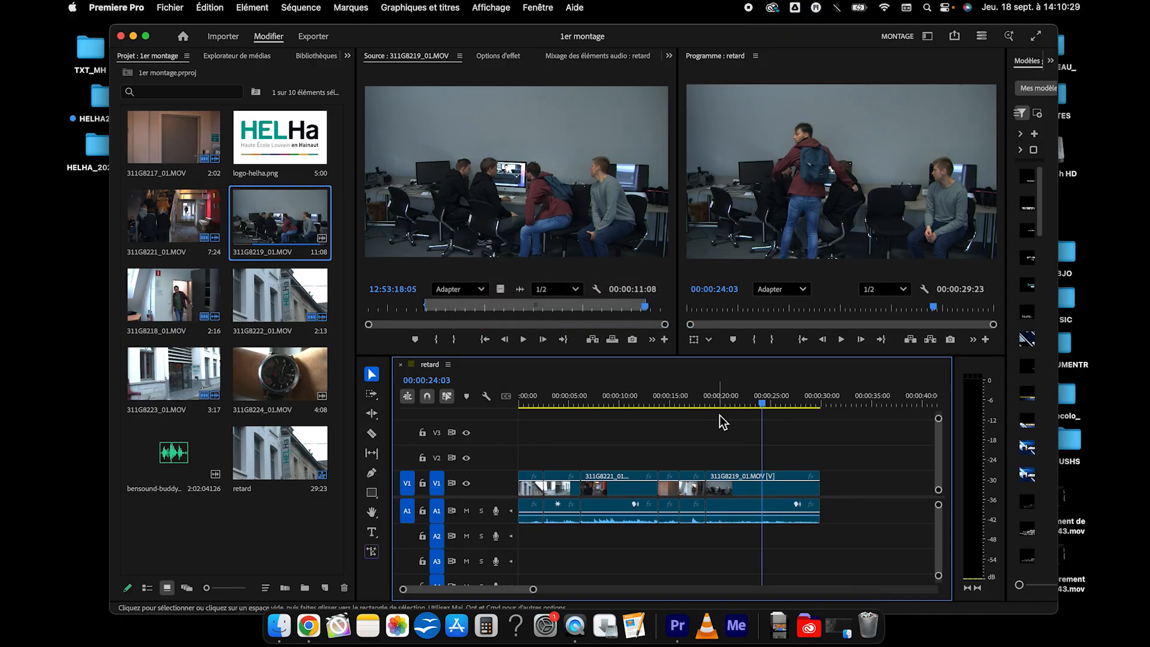
# Set the sequence's In point at 00:00:00:00 and its Out point at 00:00:29:17, near the end of the last clip
pyautogui.click(546, 400)
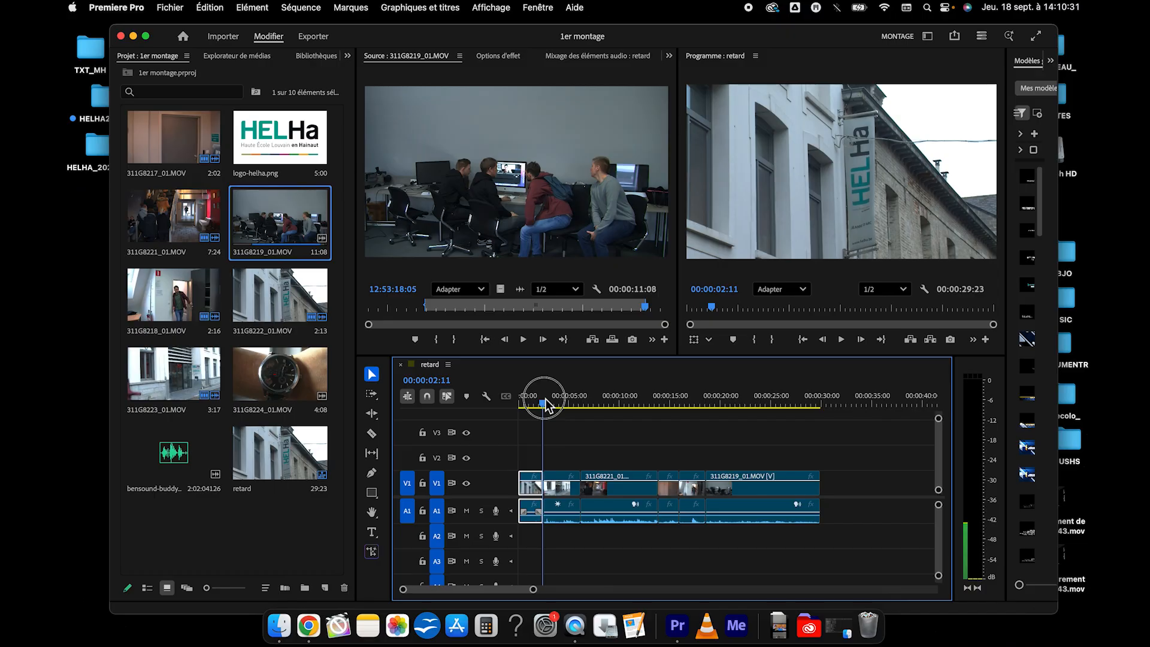
pyautogui.moveTo(546, 400); pyautogui.dragTo(515, 397)
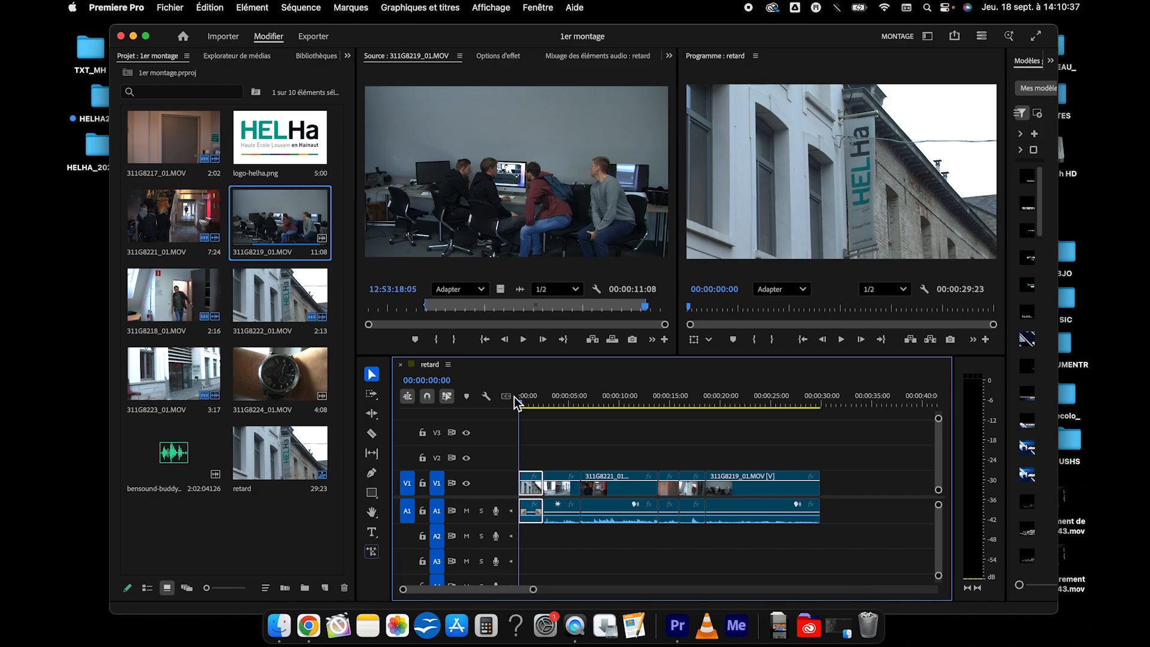
pyautogui.press('i')
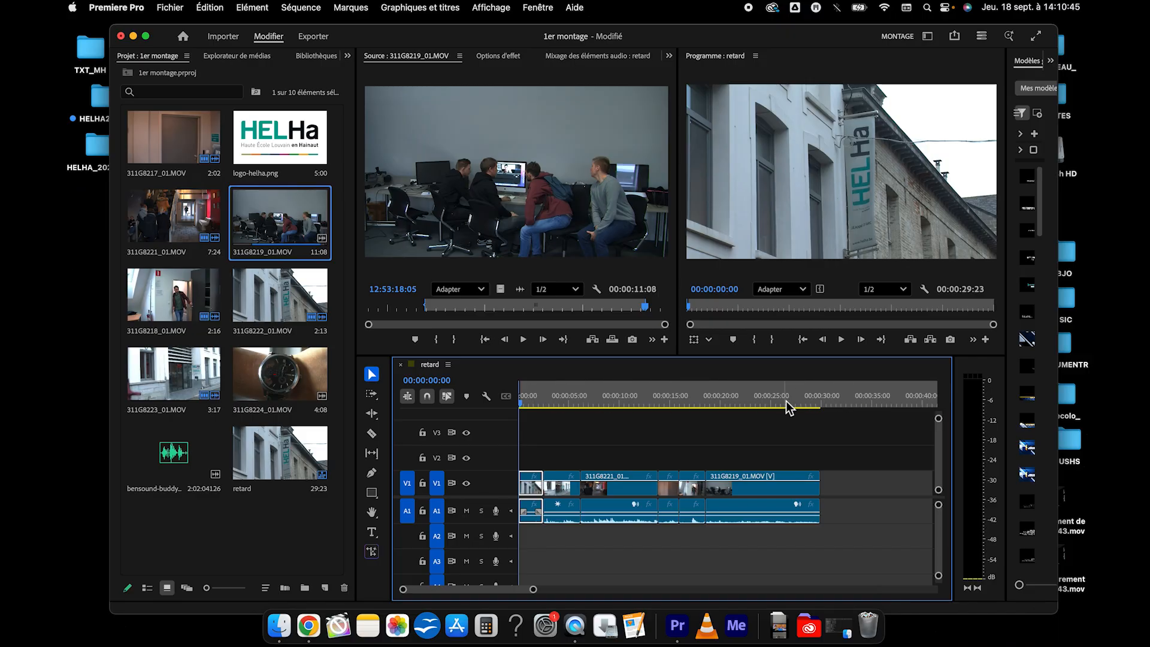
pyautogui.click(812, 400)
pyautogui.moveTo(814, 403); pyautogui.dragTo(822, 403)
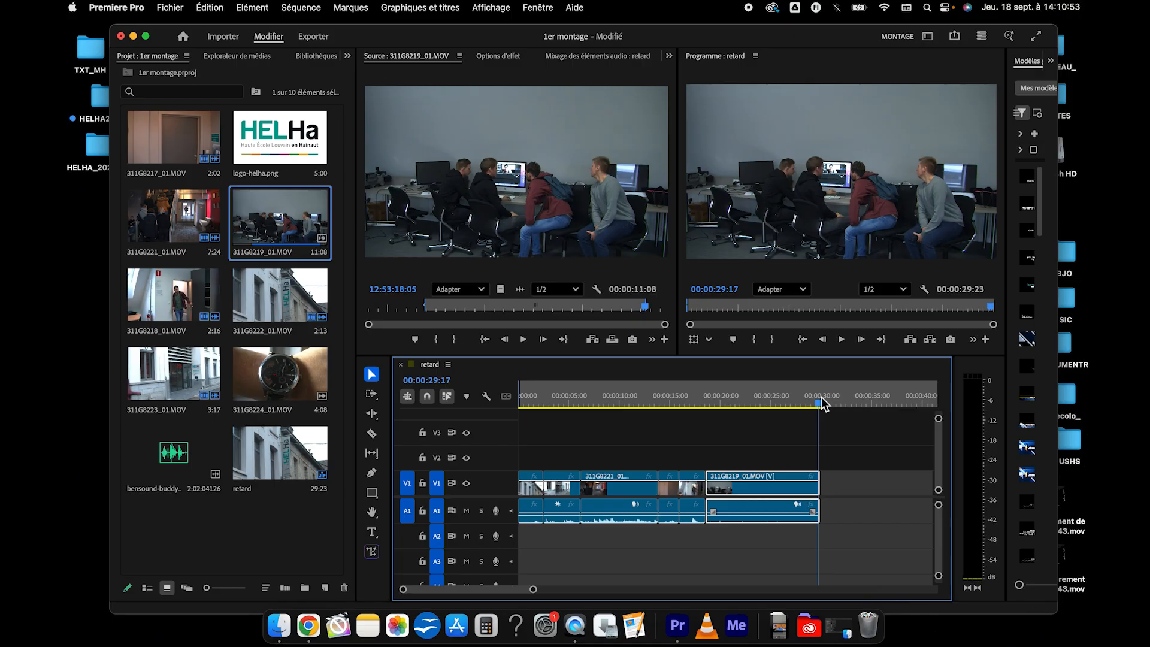
pyautogui.press('o')
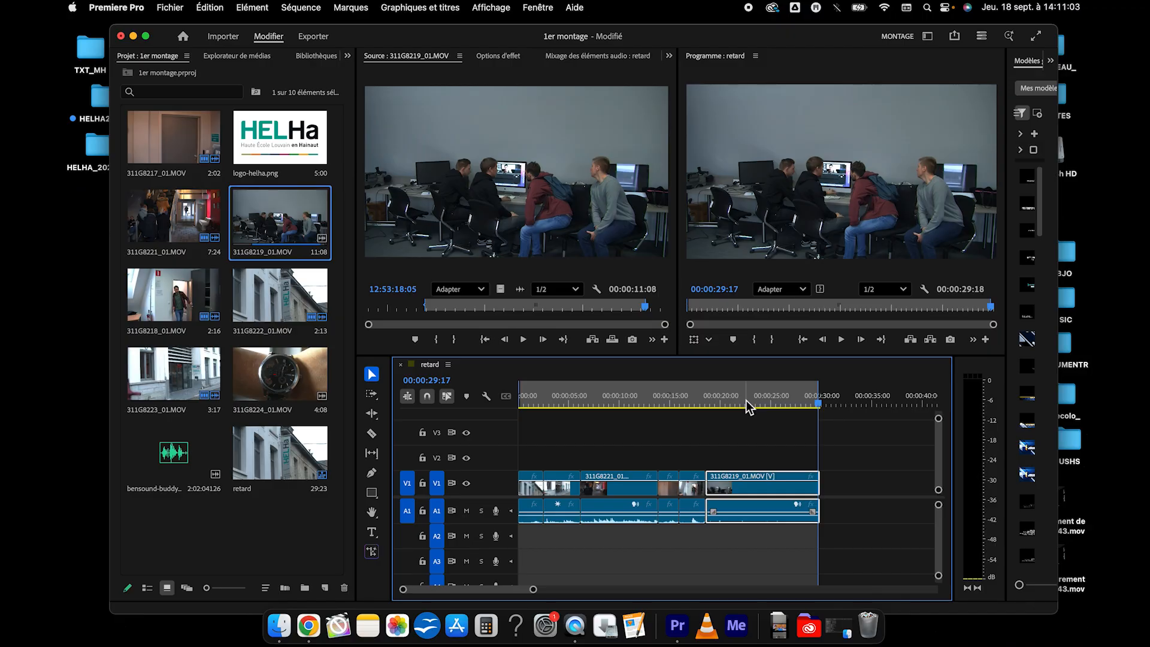
# Set the quick export of the "retard" sequence to save as retard.mp4 in the COURS_VIDEO/MONTAGE folder
pyautogui.click(955, 37)
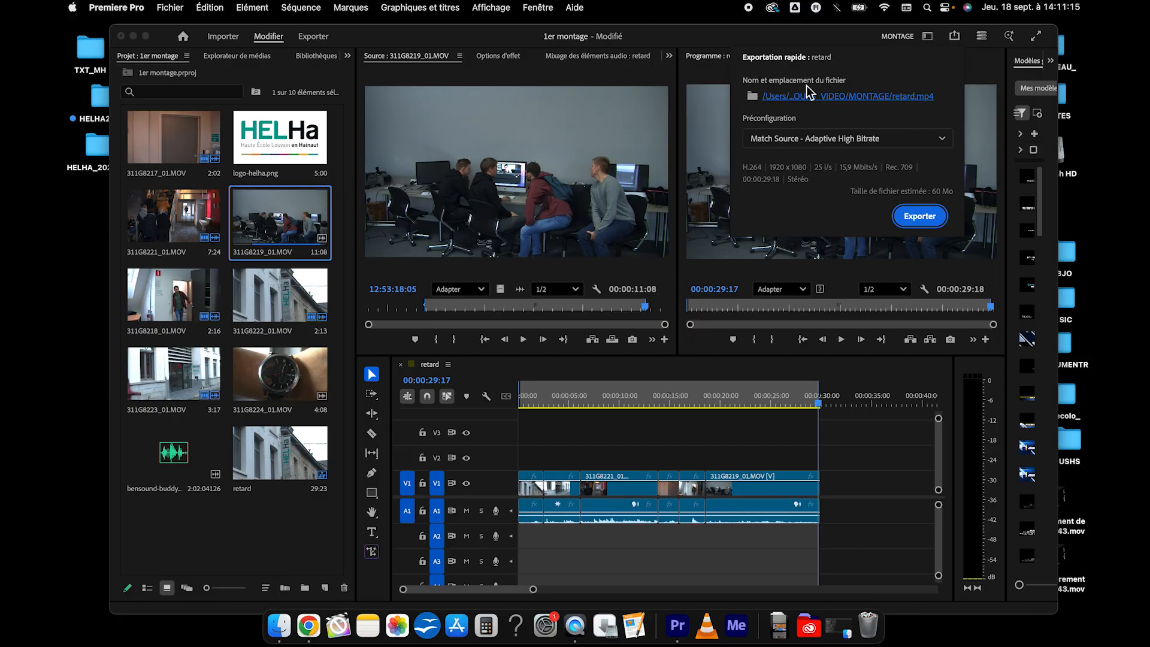
pyautogui.click(753, 97)
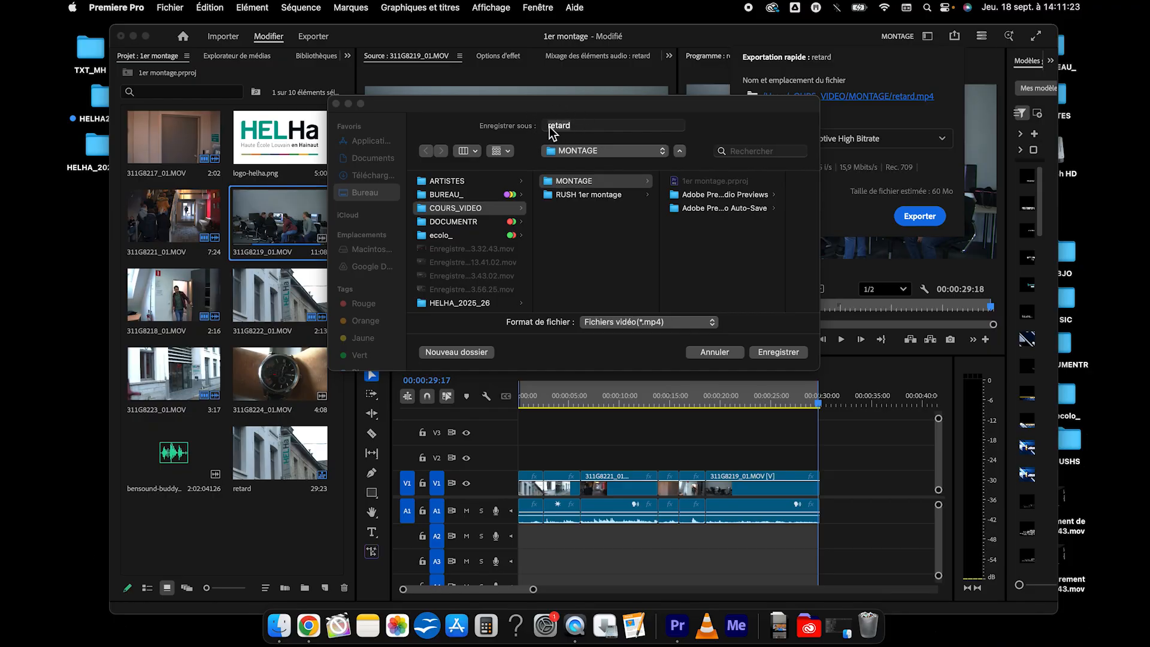
pyautogui.click(423, 210)
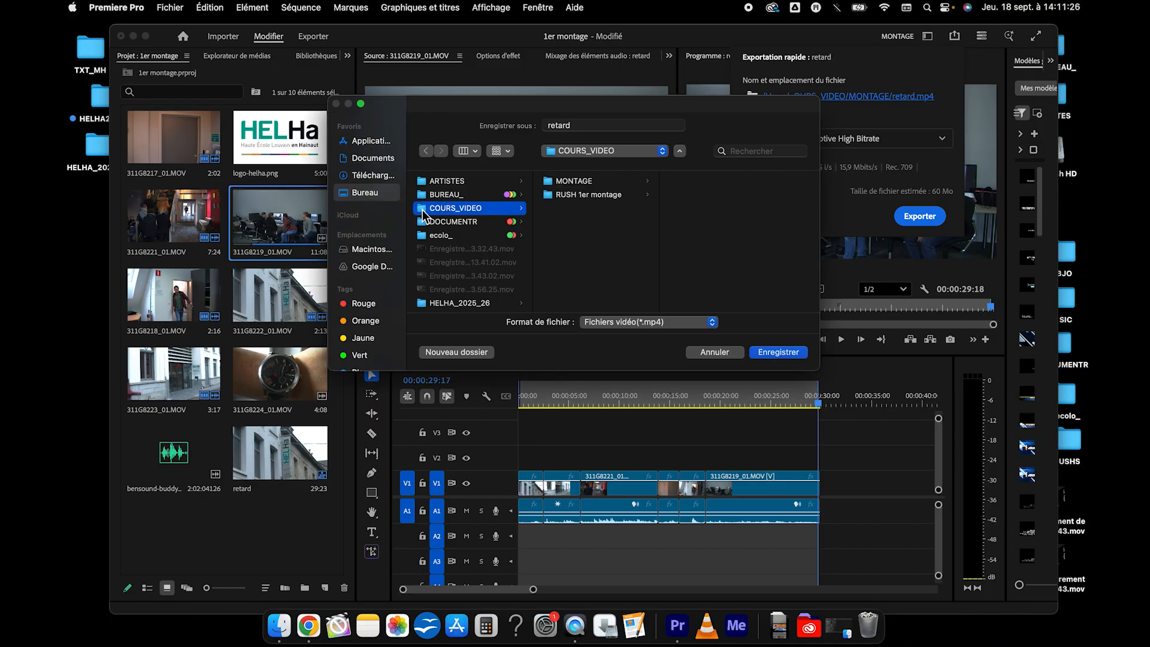
pyautogui.click(616, 181)
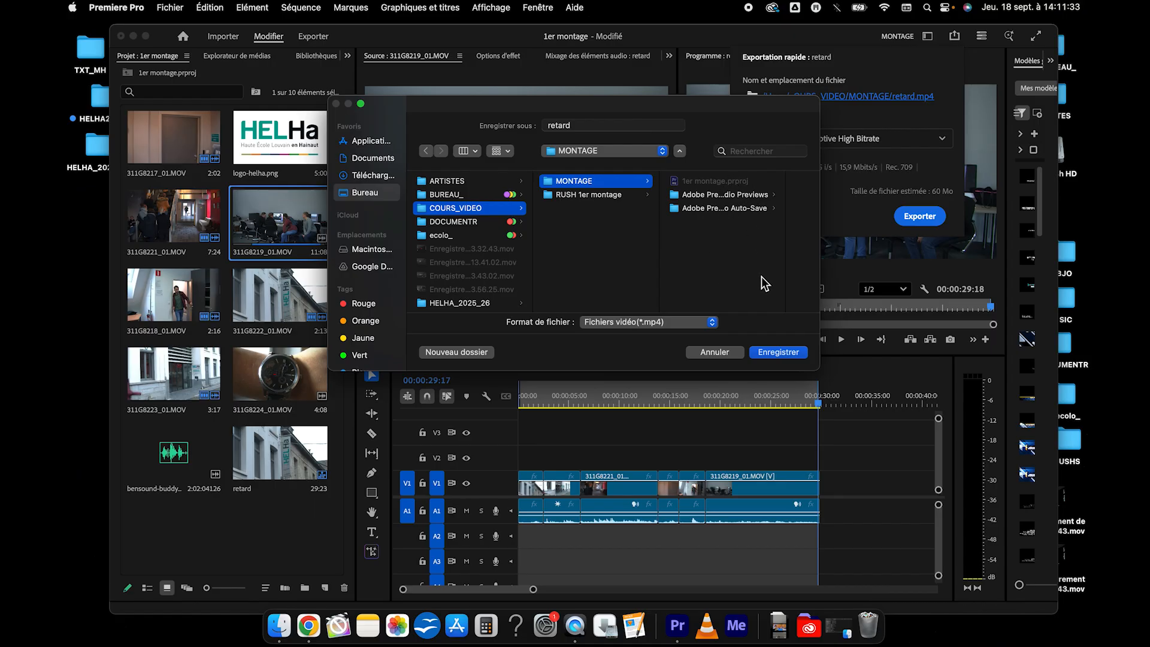
pyautogui.click(782, 352)
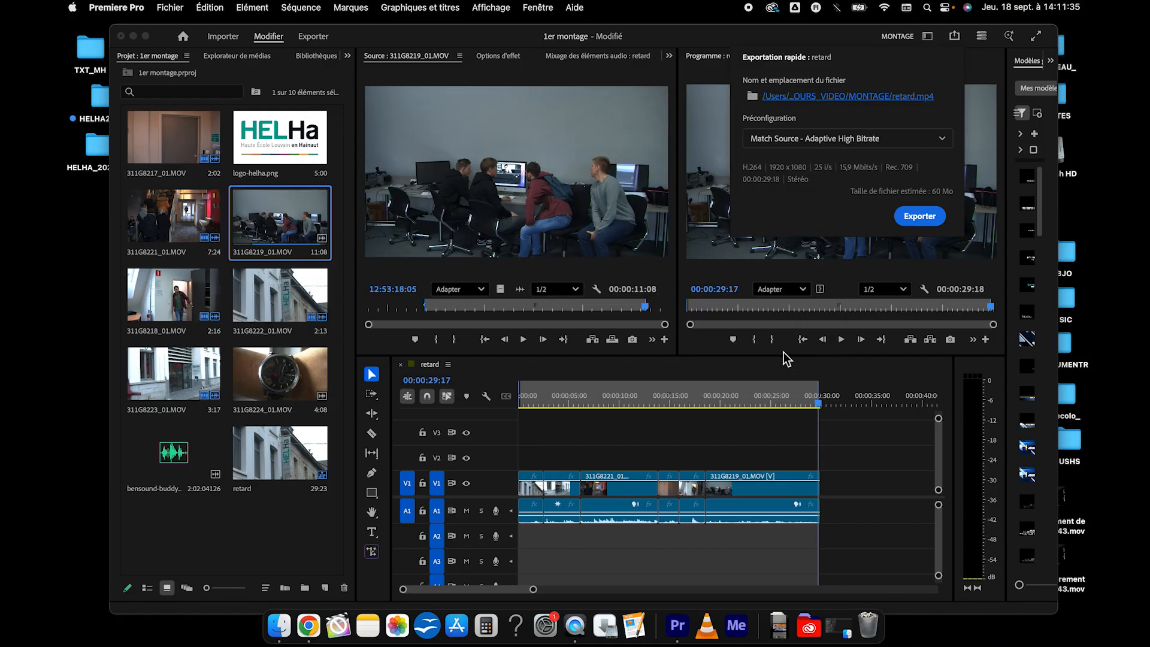
# Choose the High Quality 1080p HD preset and export the sequence
pyautogui.click(943, 139)
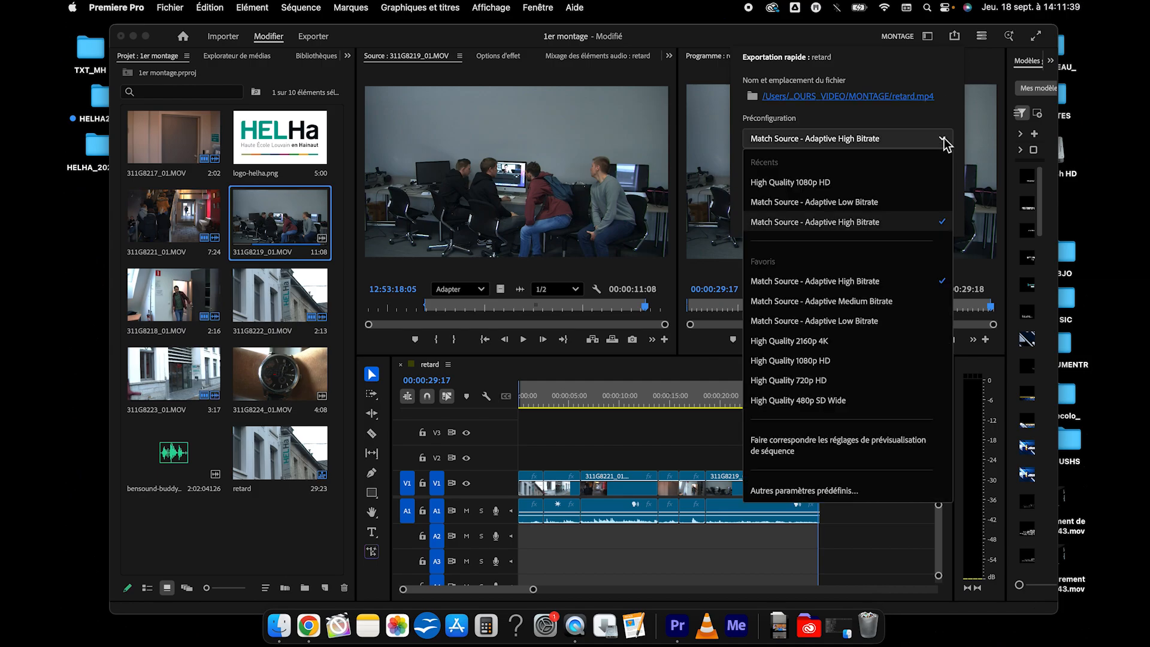
pyautogui.click(846, 184)
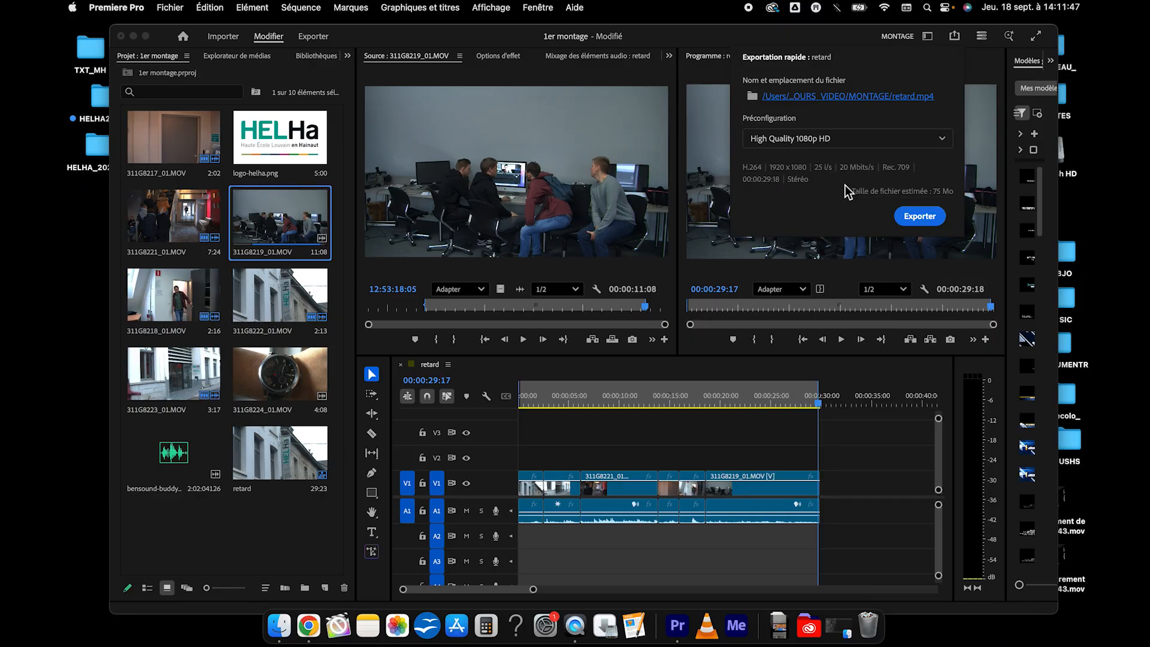
pyautogui.click(921, 217)
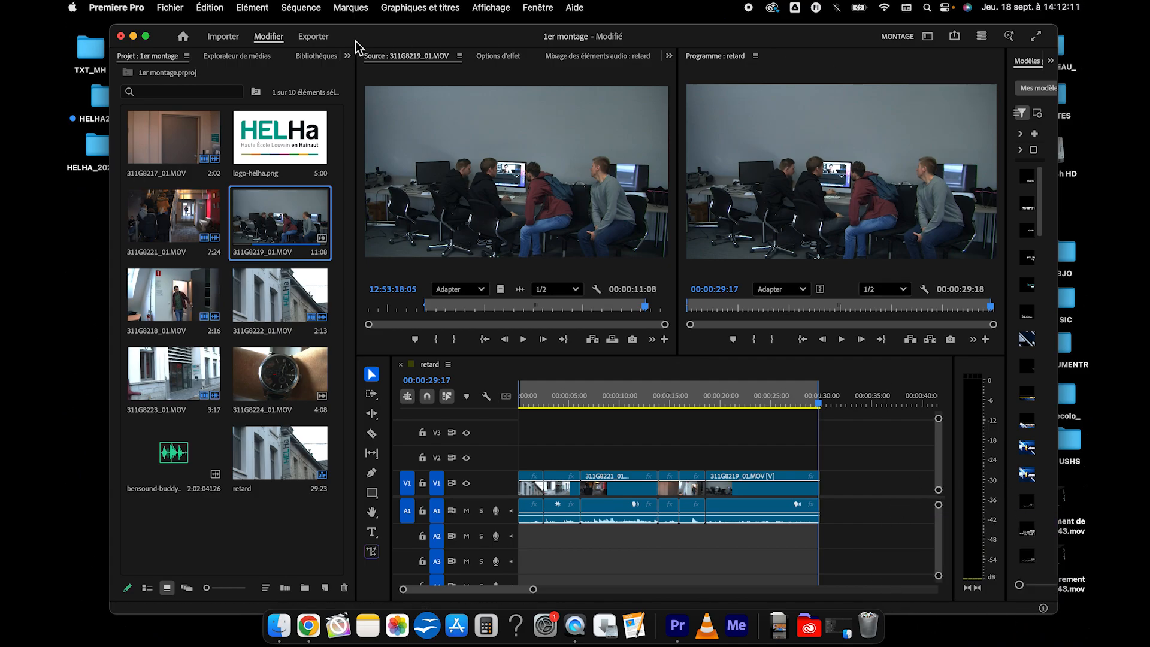
# Switch to Finder, open the exported retard.mp4 from COURS_VIDEO/MONTAGE and scrub through it from start to end
pyautogui.click(134, 37)
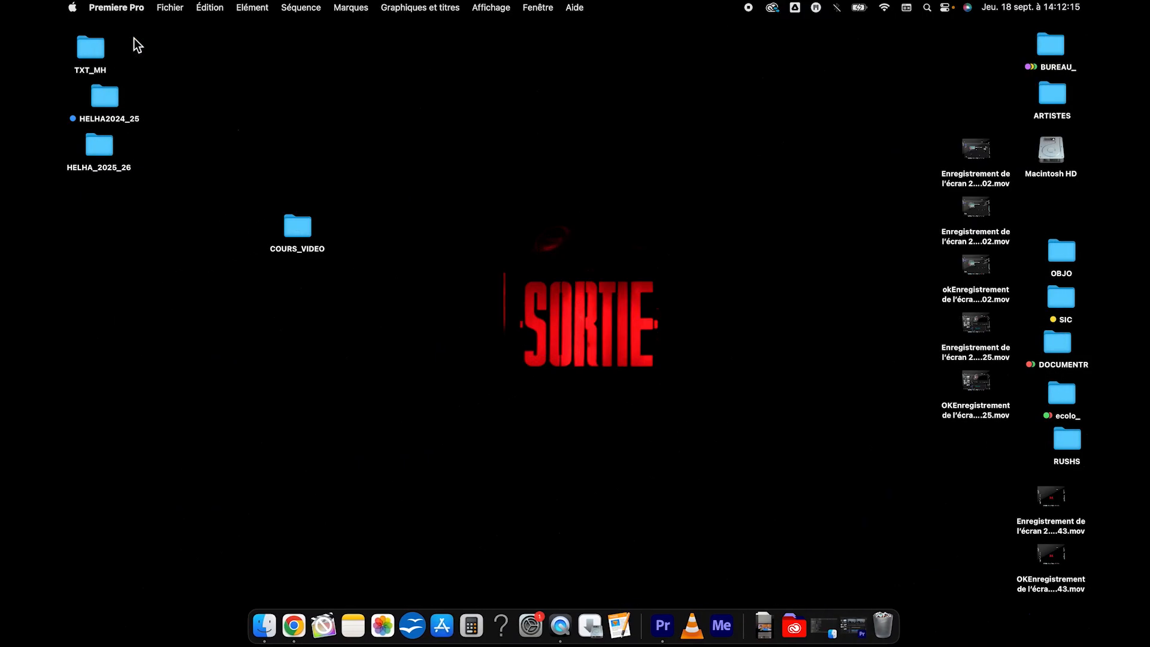
pyautogui.click(298, 235)
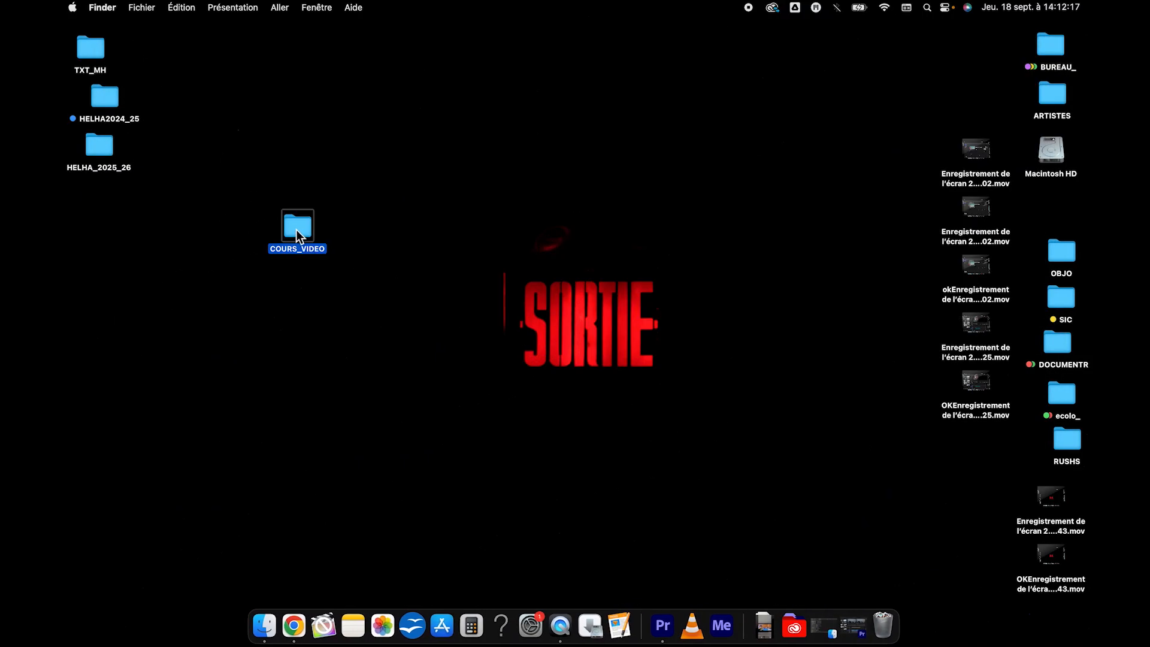
pyautogui.doubleClick(299, 234)
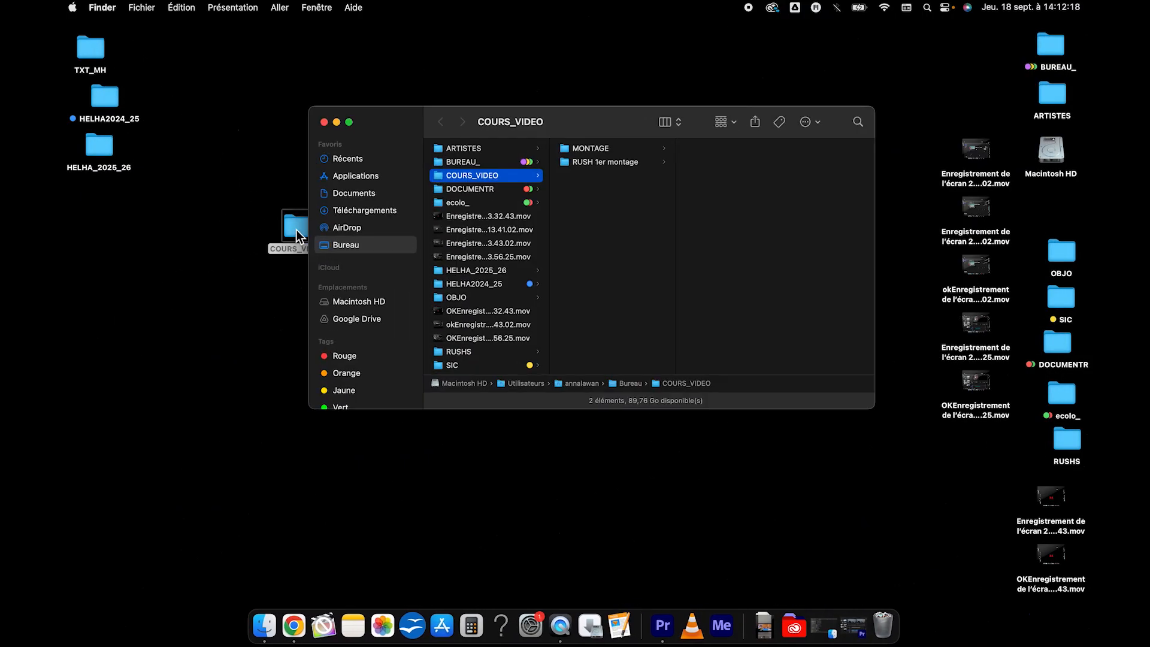
pyautogui.click(643, 151)
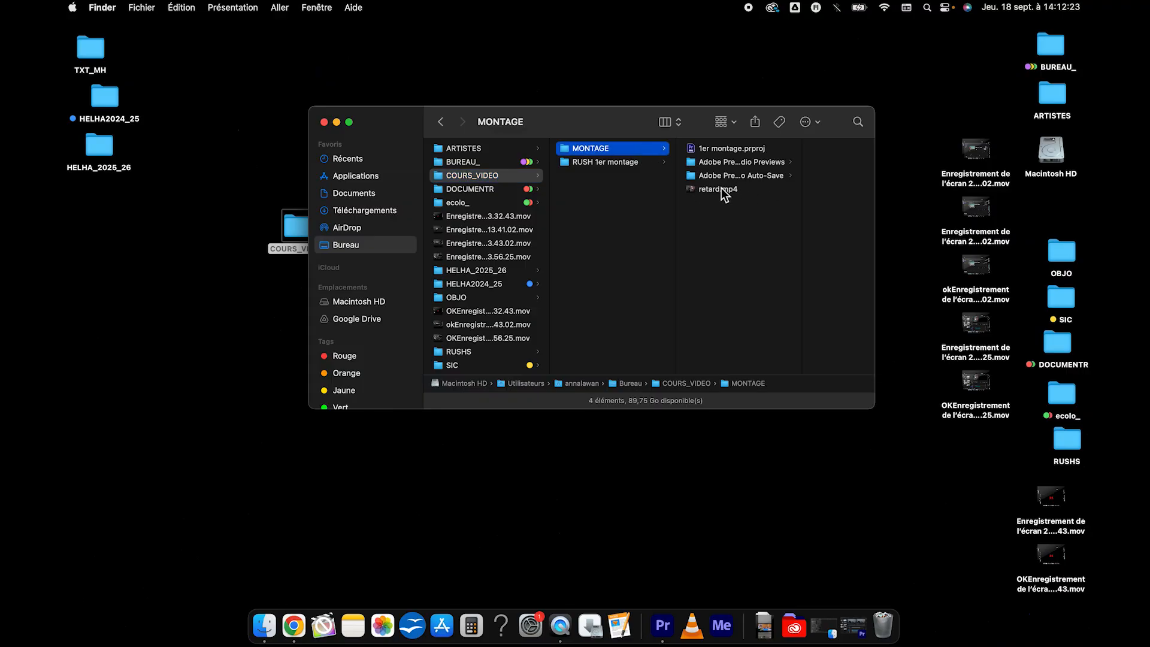
pyautogui.click(747, 192)
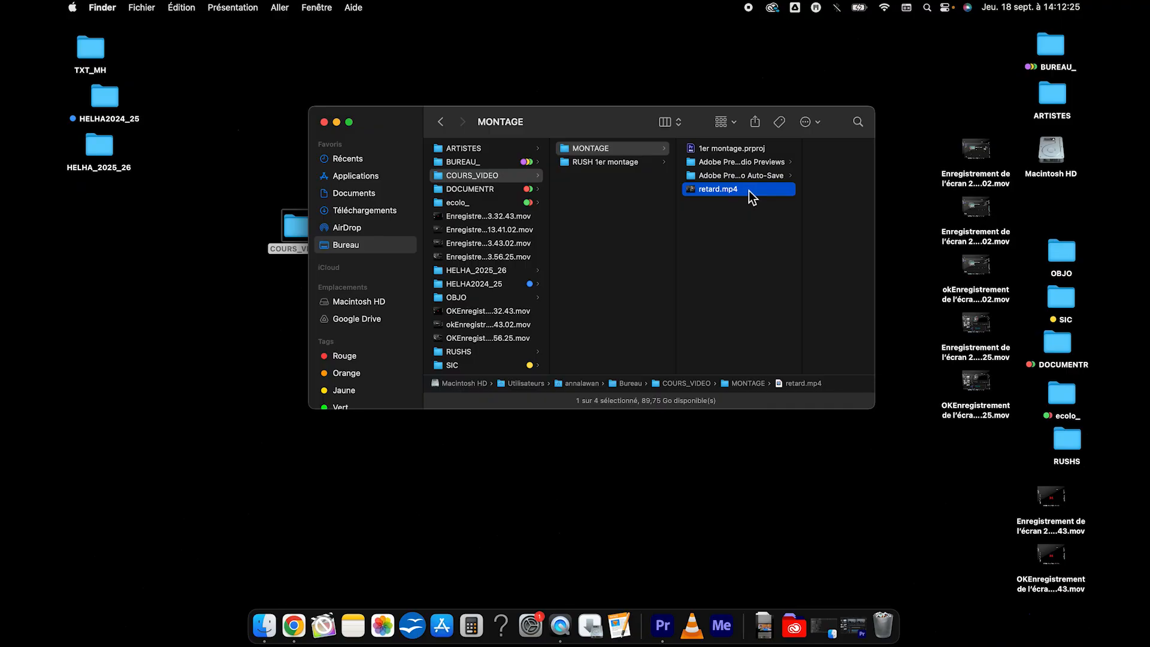
pyautogui.doubleClick(685, 193)
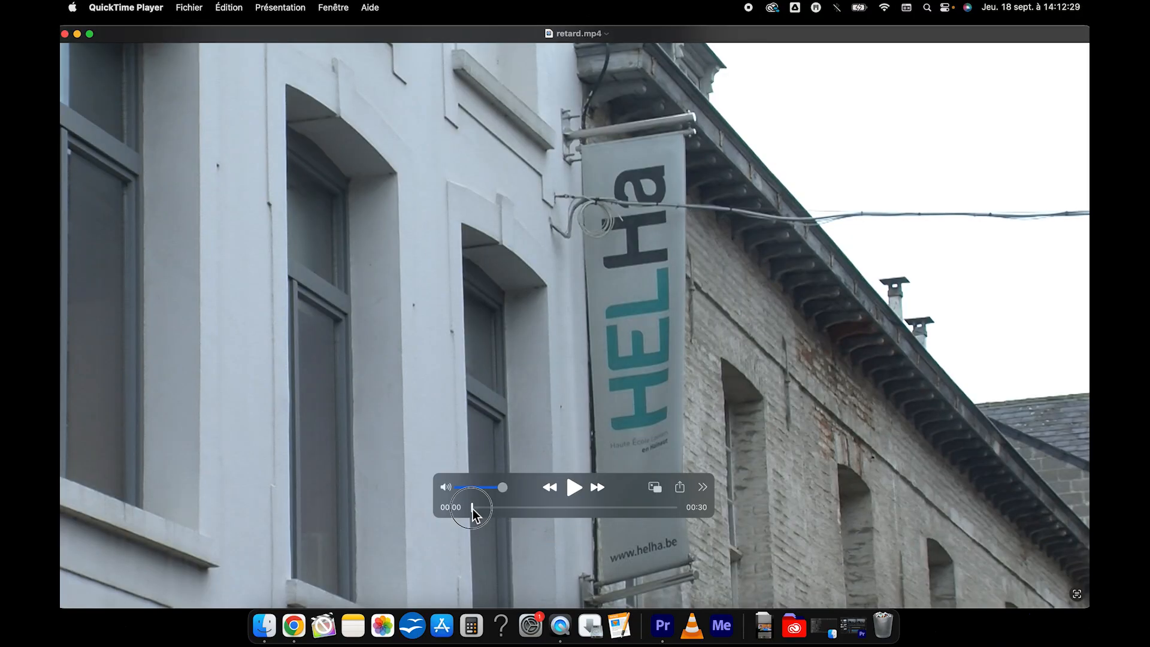
pyautogui.moveTo(473, 510); pyautogui.dragTo(678, 509)
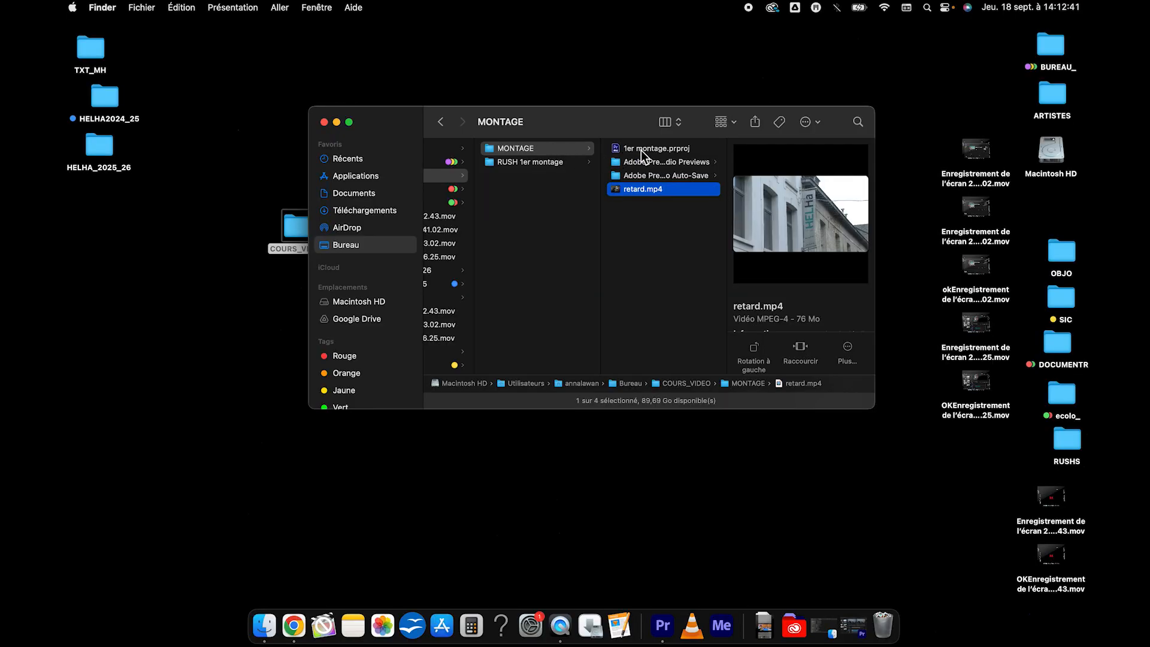
# Reopen 1er montage.prproj in Premiere Pro to delete the sequence's last clip, 311G8219_01.MOV, and set the Out point at 00:00:18:11
pyautogui.click(641, 150)
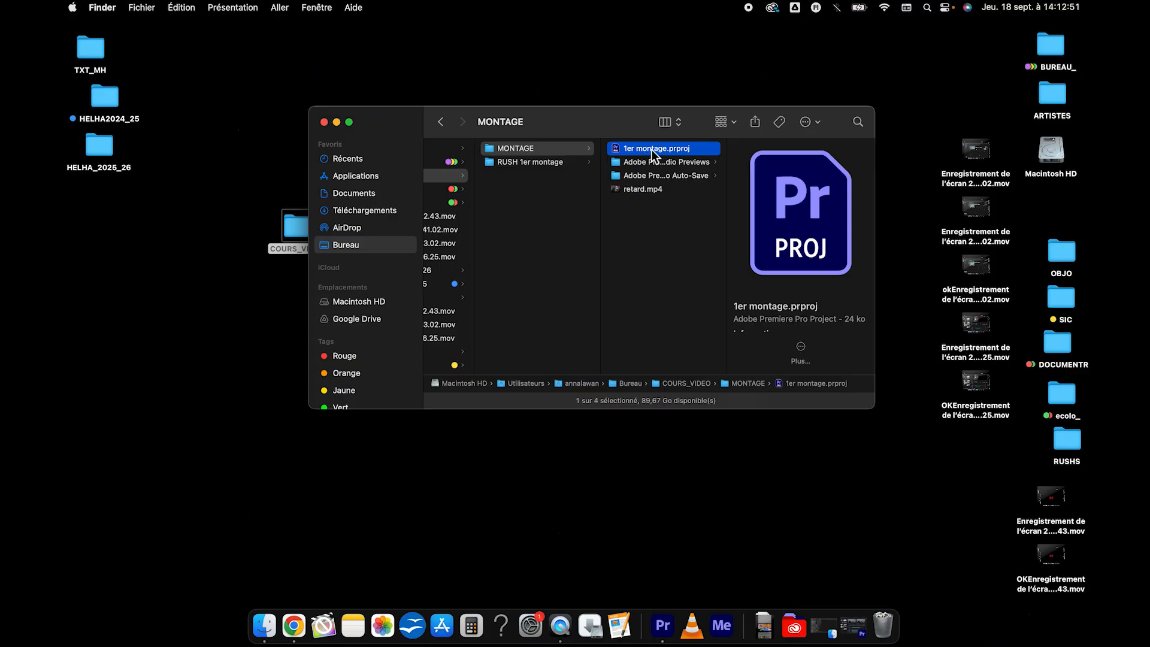
pyautogui.doubleClick(704, 155)
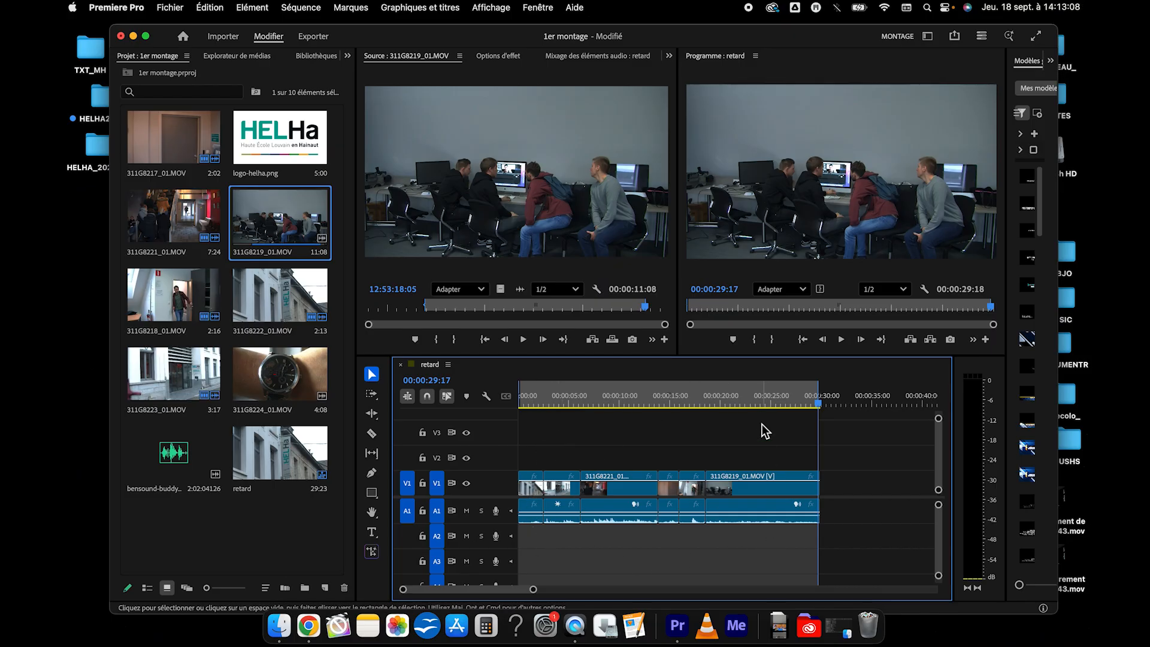
pyautogui.click(741, 405)
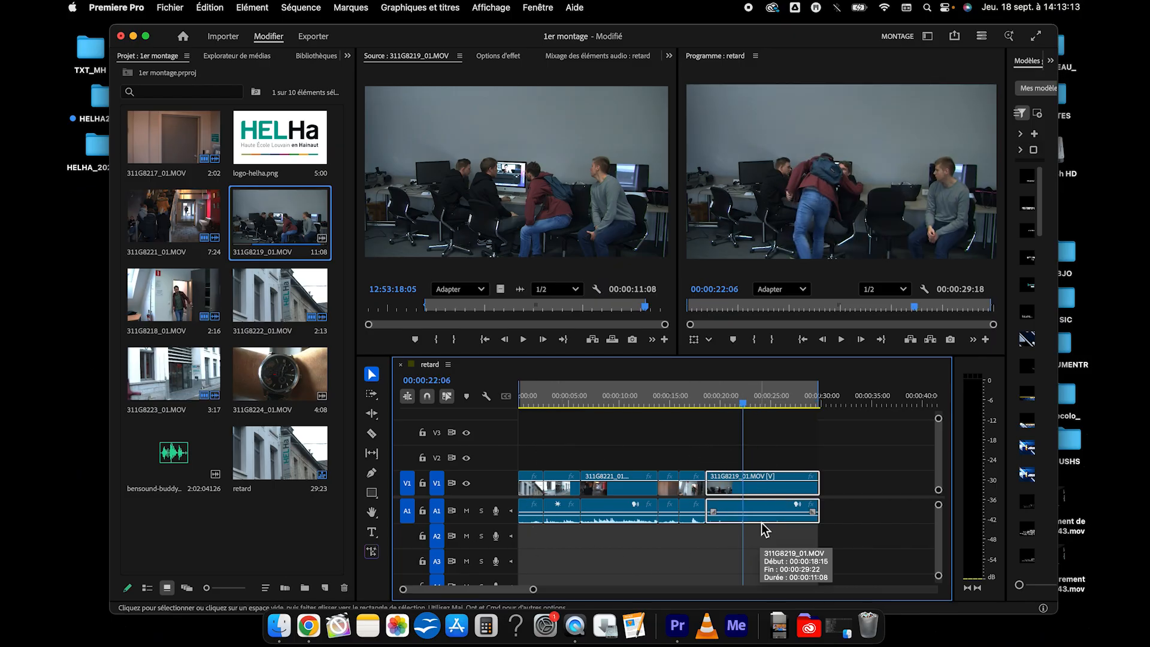
pyautogui.press('Delete')
pyautogui.click(705, 401)
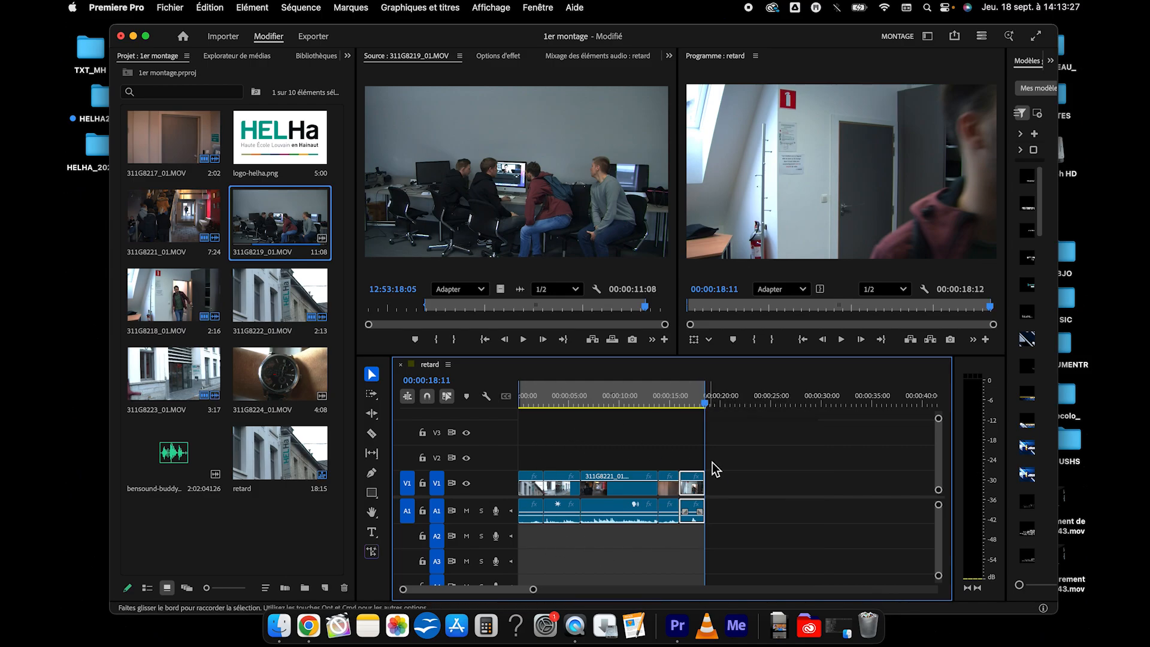
# Export the shortened sequence as retard_corrigé.mp4 to the COURS_VIDEO/MONTAGE folder
pyautogui.click(955, 36)
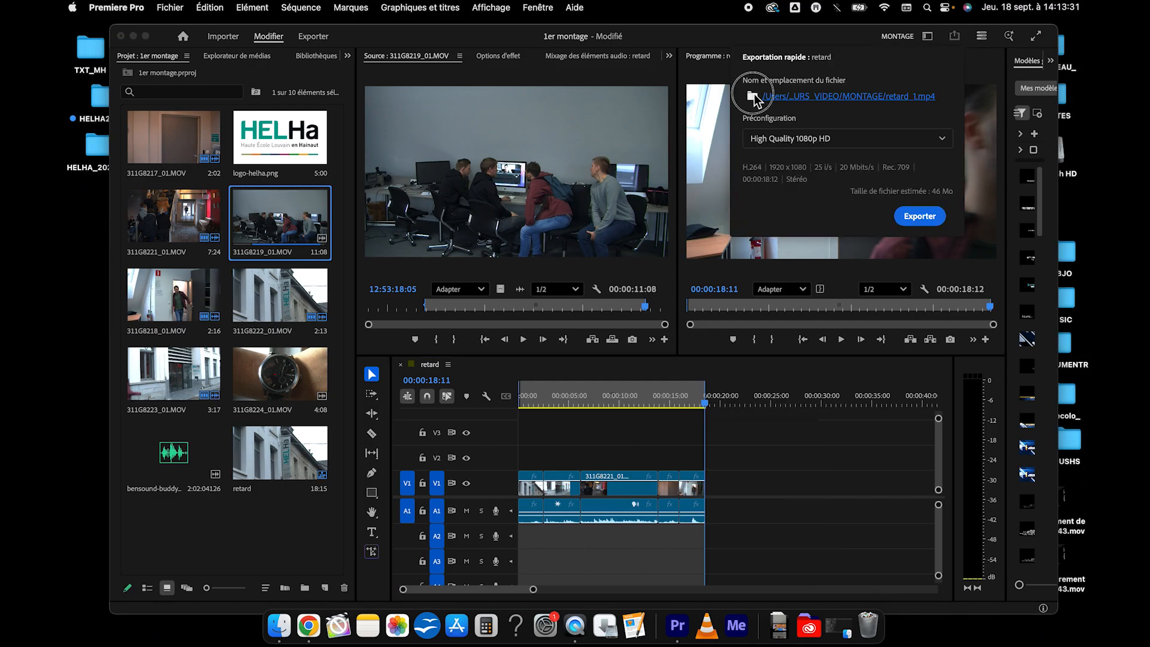
pyautogui.click(752, 96)
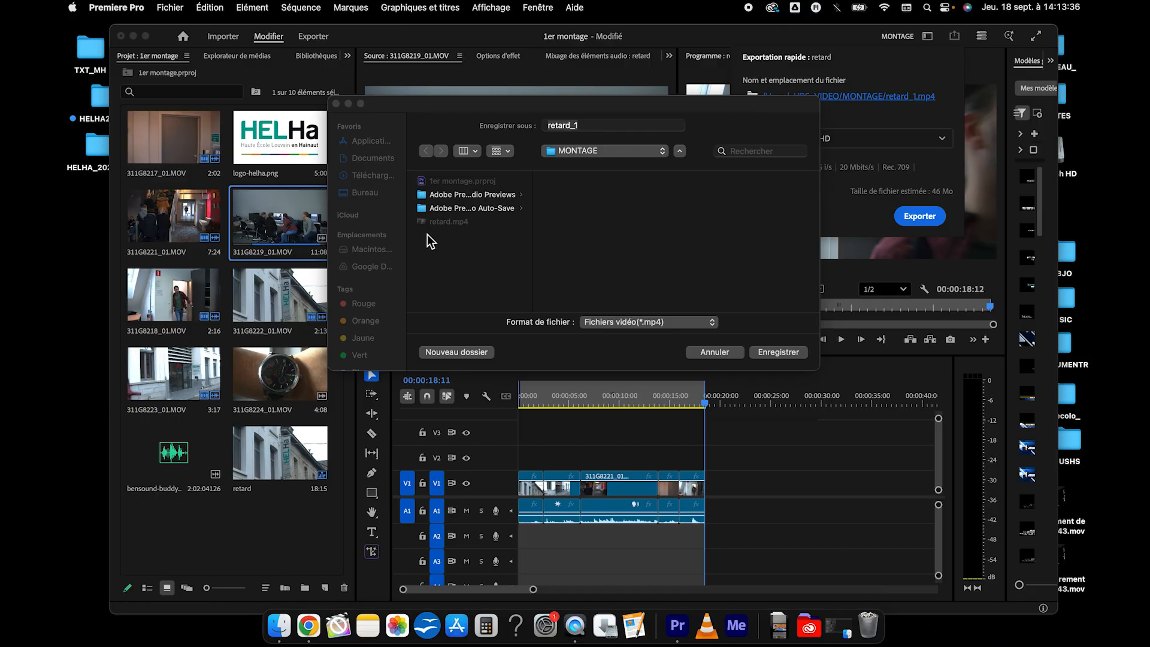
pyautogui.click(579, 125)
pyautogui.press('BackSpace')
pyautogui.write('c')
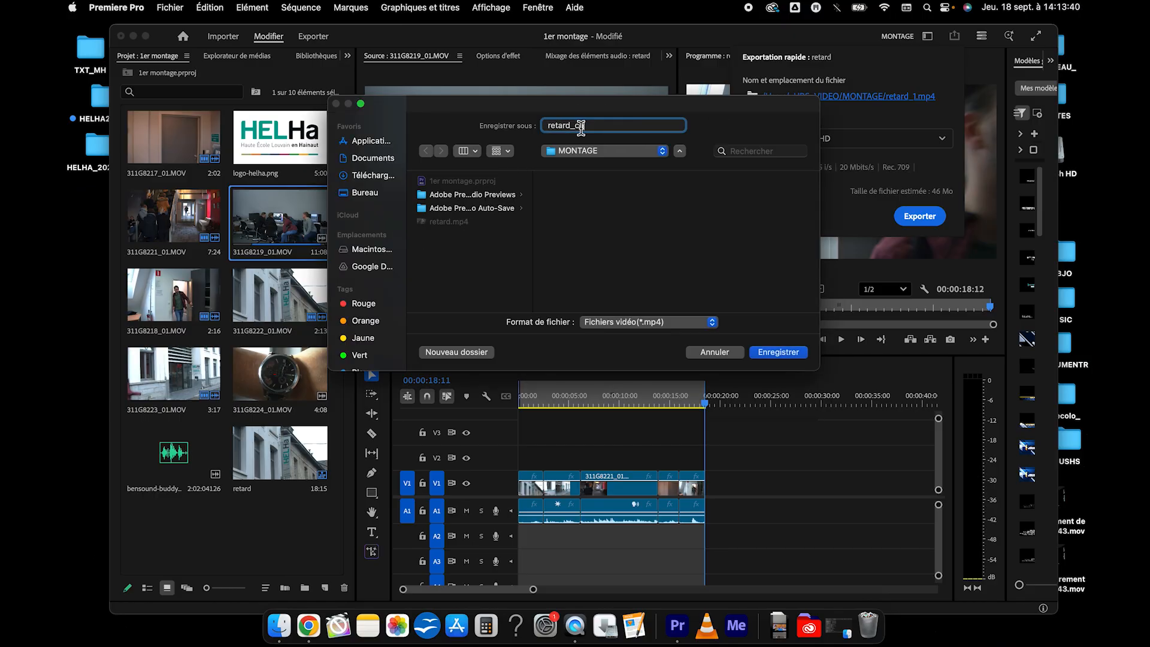
pyautogui.write('orrigé')
pyautogui.click(368, 193)
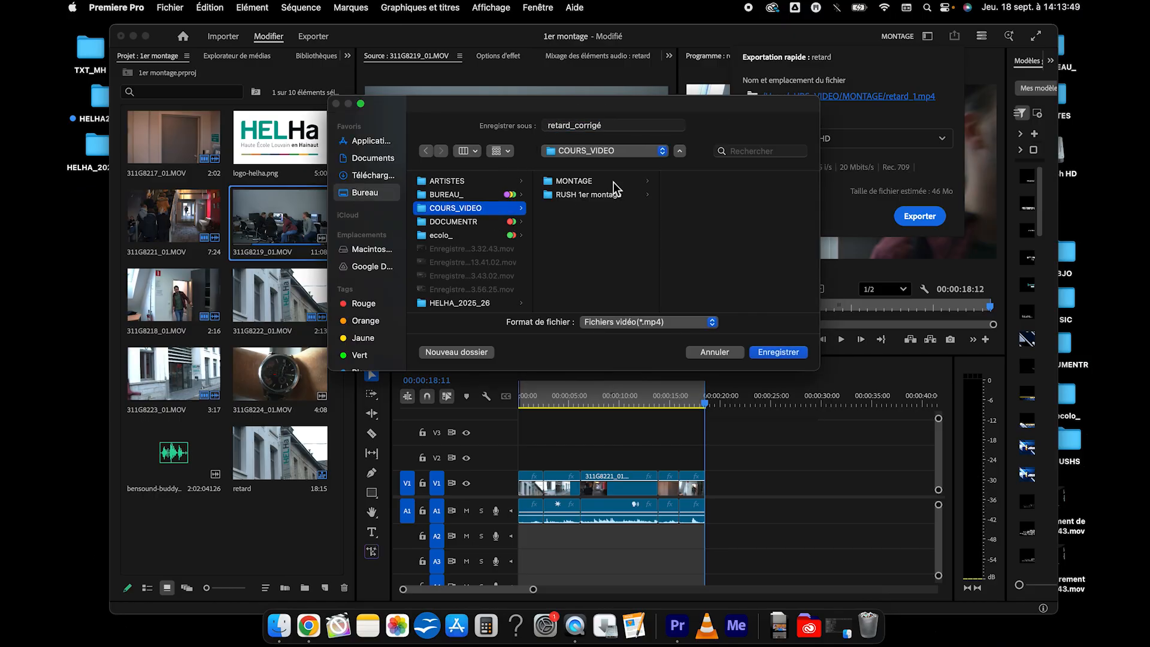
pyautogui.click(778, 351)
pyautogui.click(920, 215)
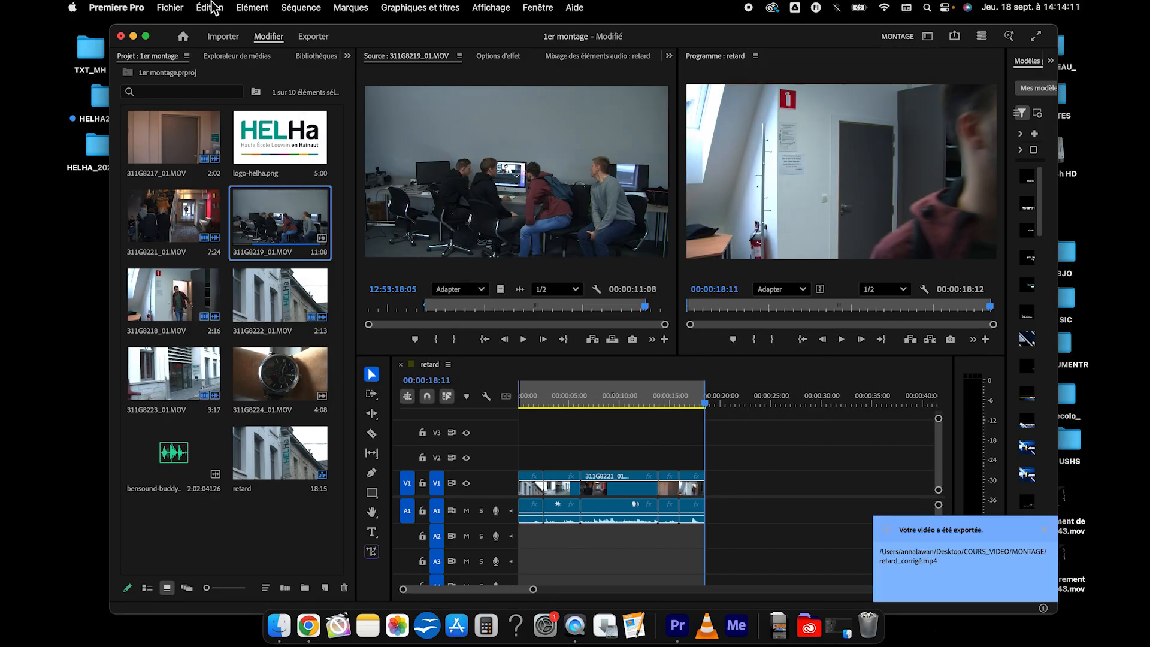
# Switch to Finder and check the exported retard_corrigé.mp4 file in the MONTAGE folder
pyautogui.click(133, 36)
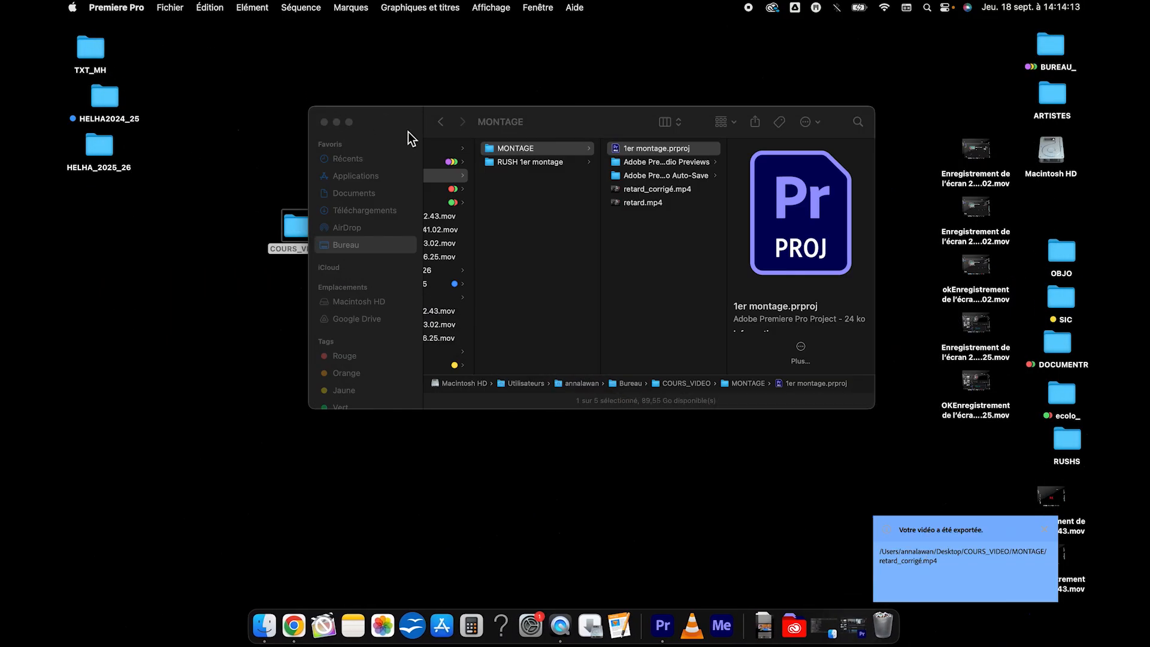
pyautogui.click(650, 246)
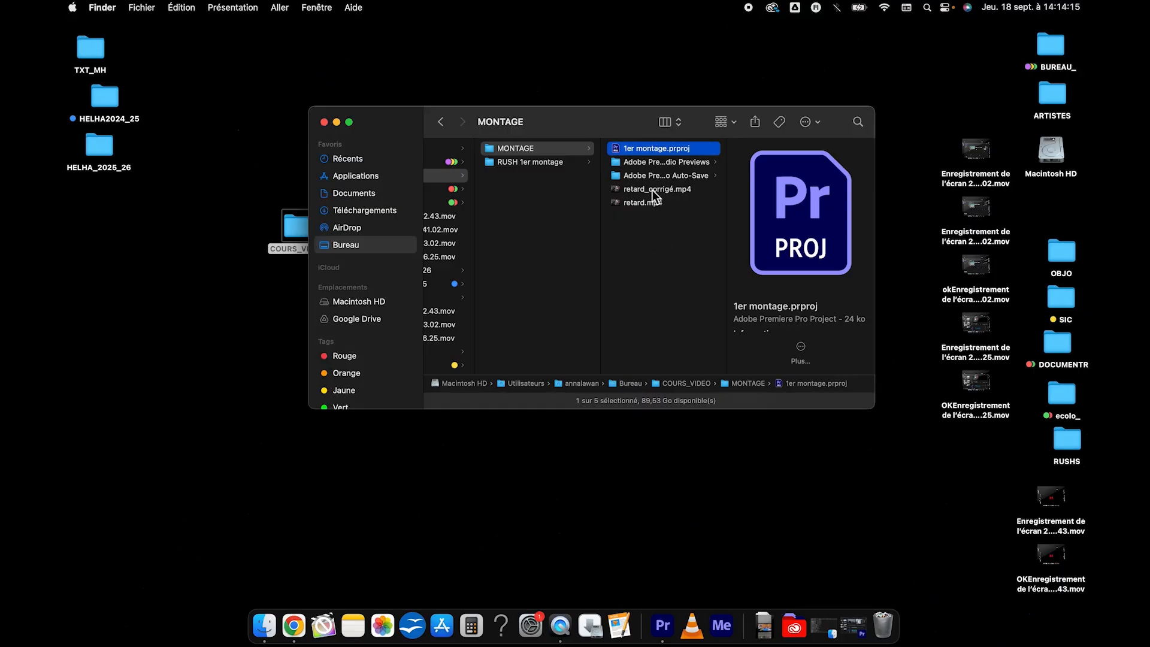
pyautogui.click(653, 190)
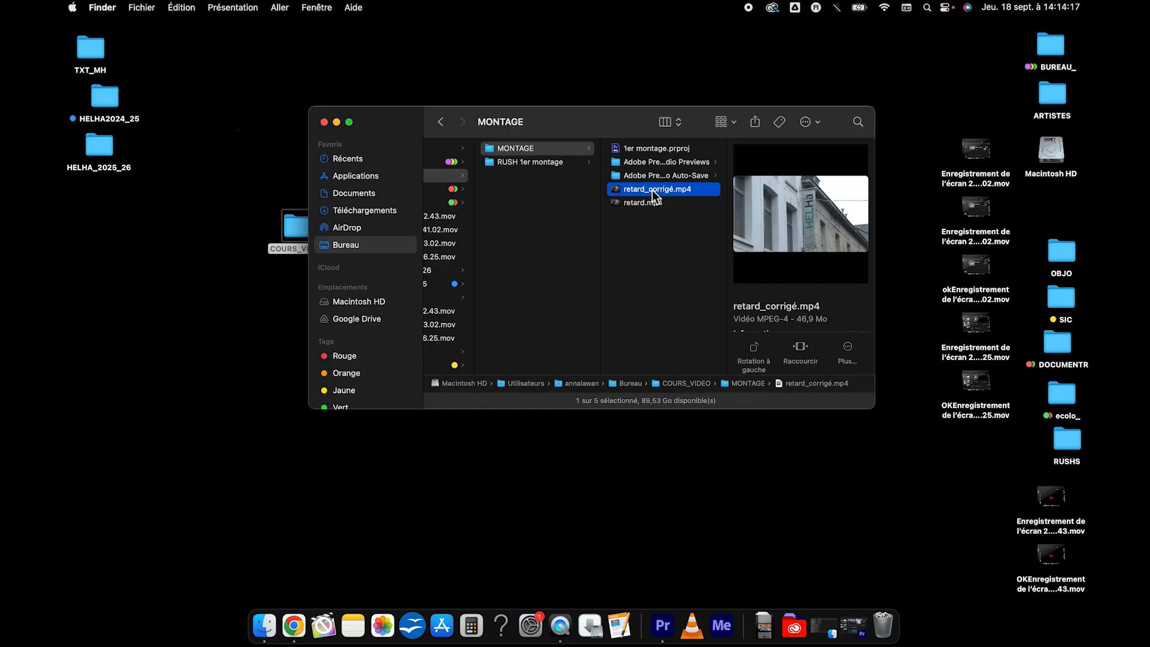
pyautogui.hscroll(-3, 587, 254)
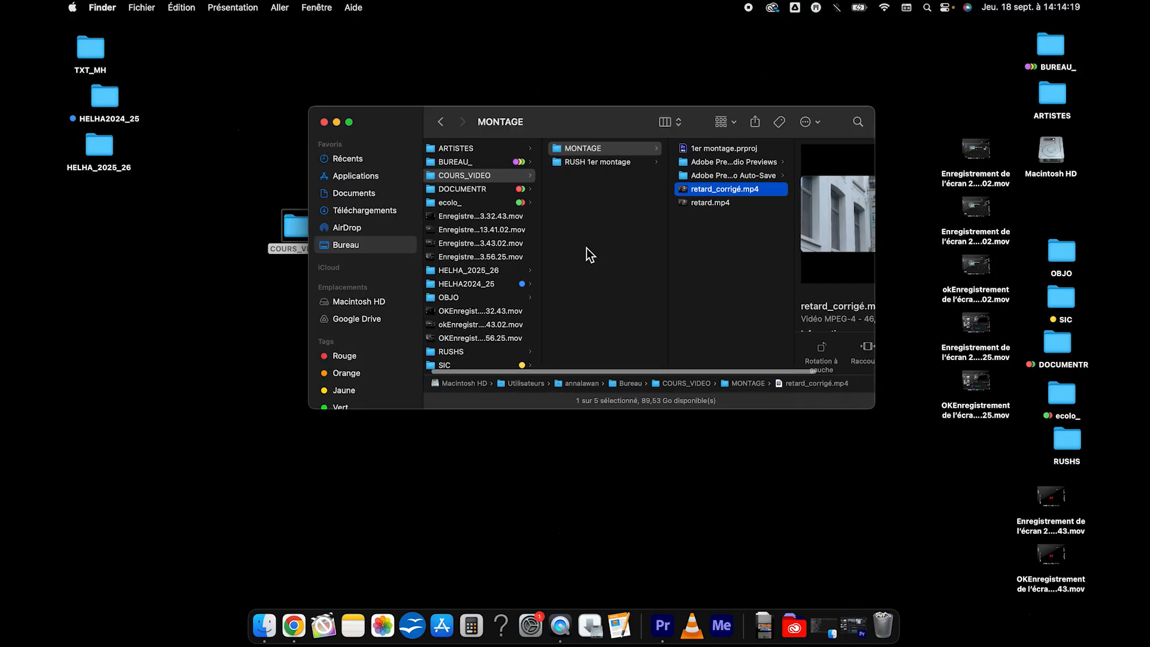